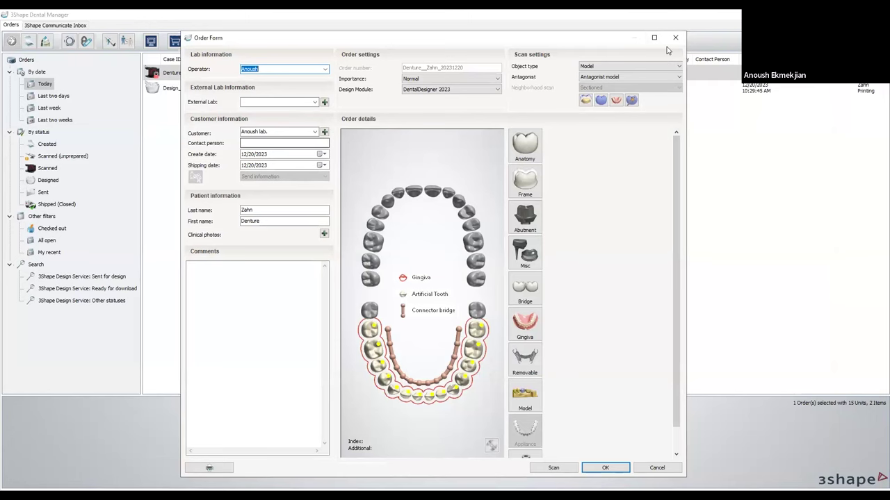
Maximize the order form and select the lower-arch teeth to show their Anatomy, Bridge and Gingiva settings
key(super+Up)
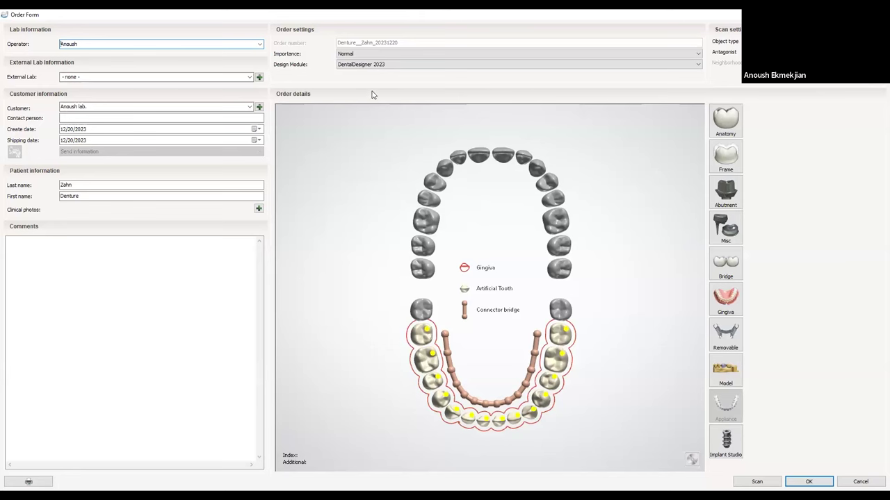
click(419, 335)
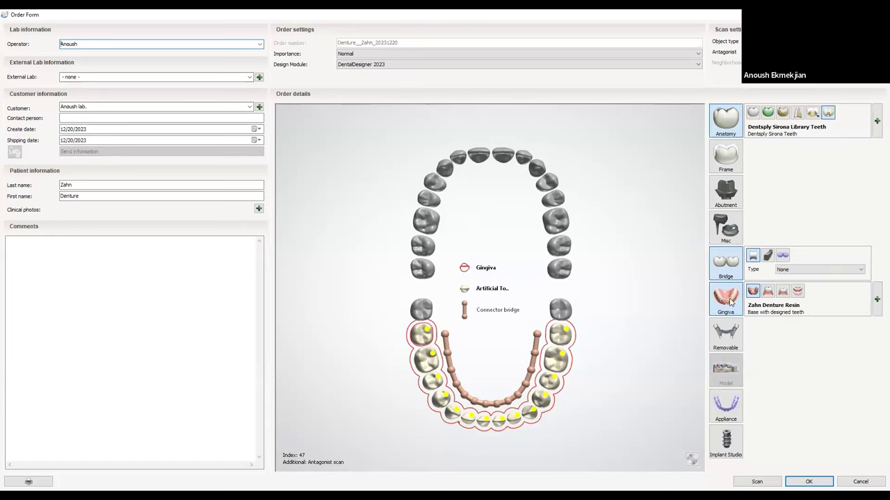
Set the gingiva base type to 'Base with designed teeth' and save the order
click(876, 301)
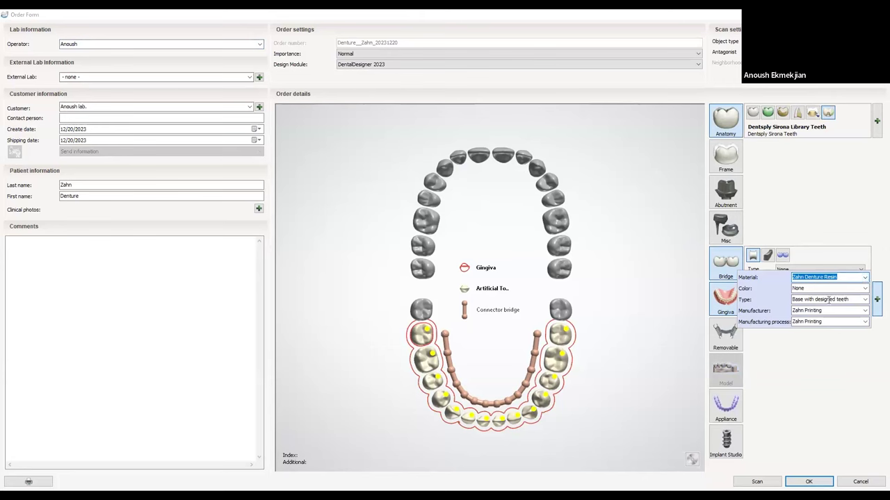
click(864, 301)
click(864, 301)
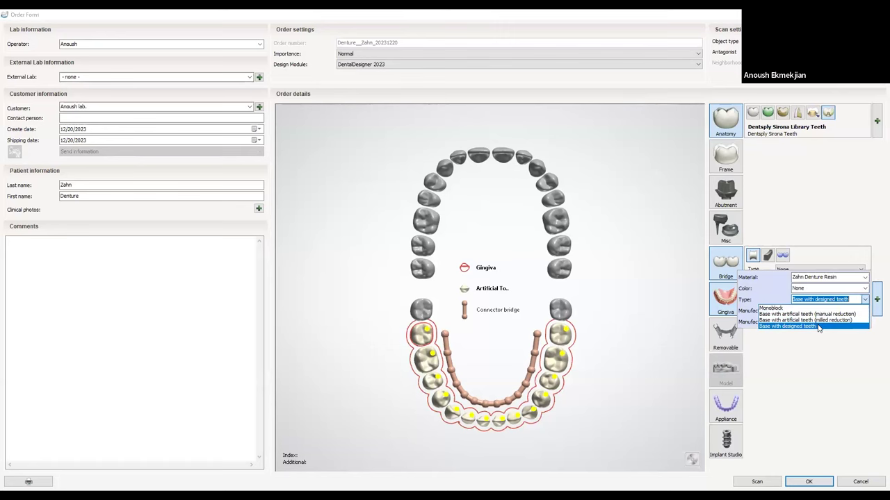
click(819, 326)
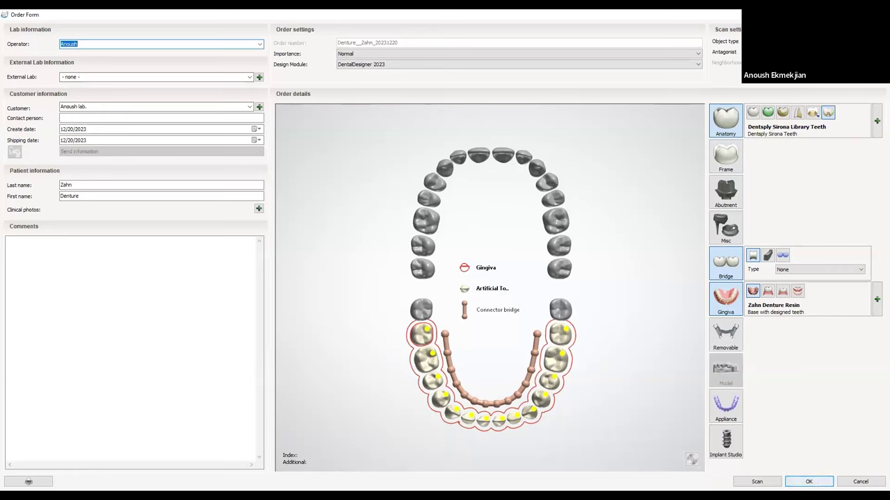
key(Return)
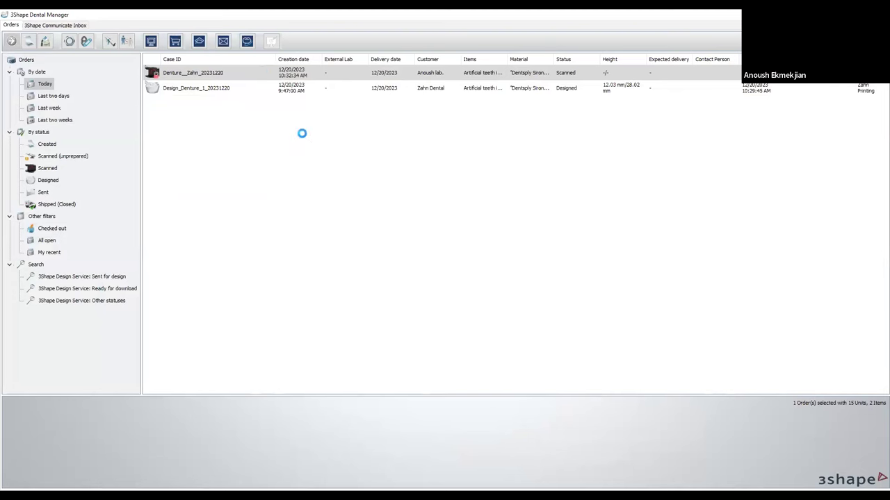
Open the scanned Denture order for design from the order list's context menu
click(234, 76)
right_click(234, 75)
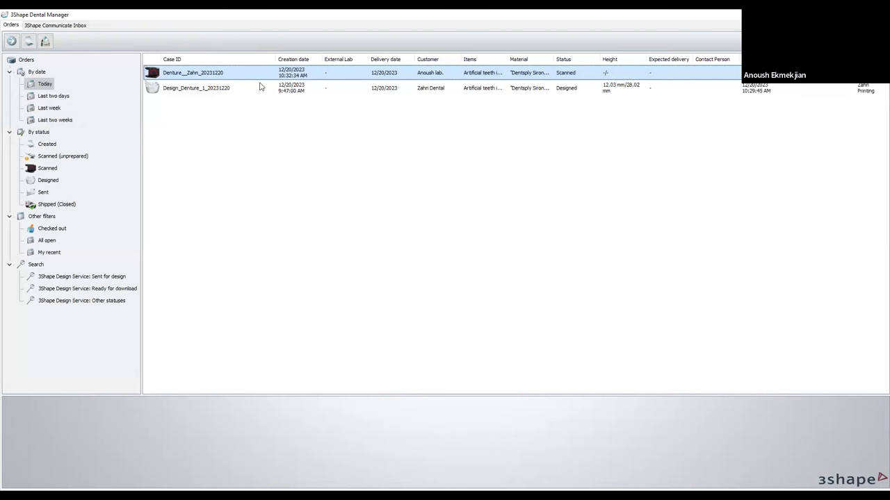
click(264, 98)
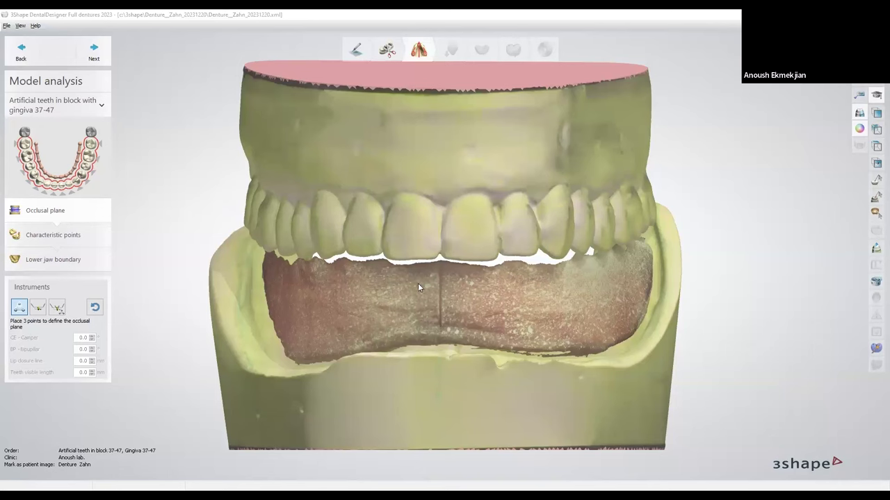
Place three occlusal plane points on the lower rim: left side, incisal midline and right side
click(466, 283)
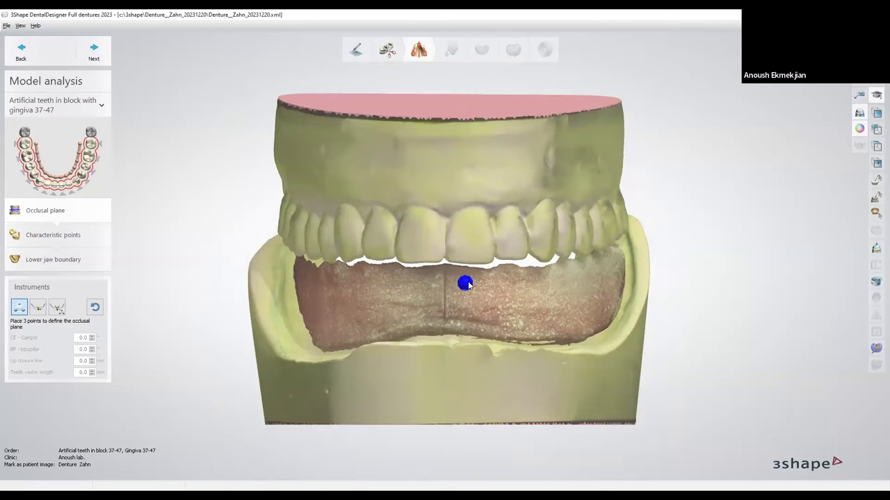
click(94, 307)
right_drag(299, 299, 360, 297)
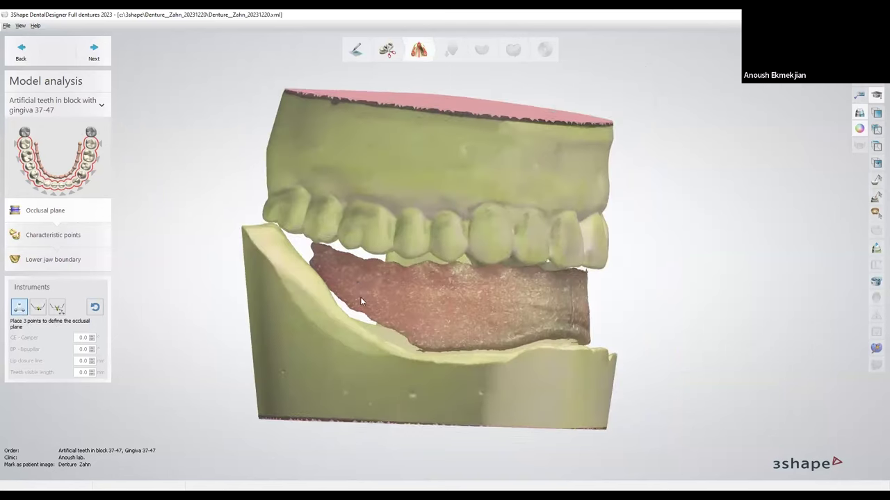
click(360, 260)
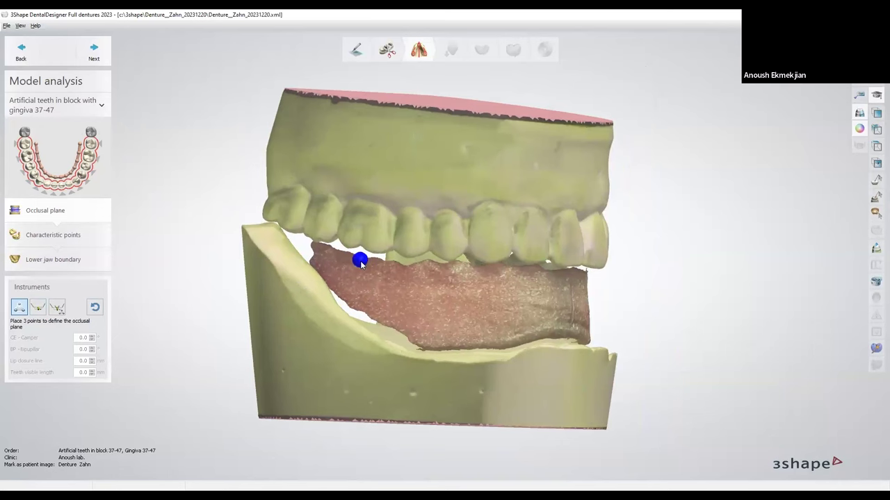
right_drag(478, 296, 439, 266)
click(446, 264)
right_drag(582, 286, 595, 270)
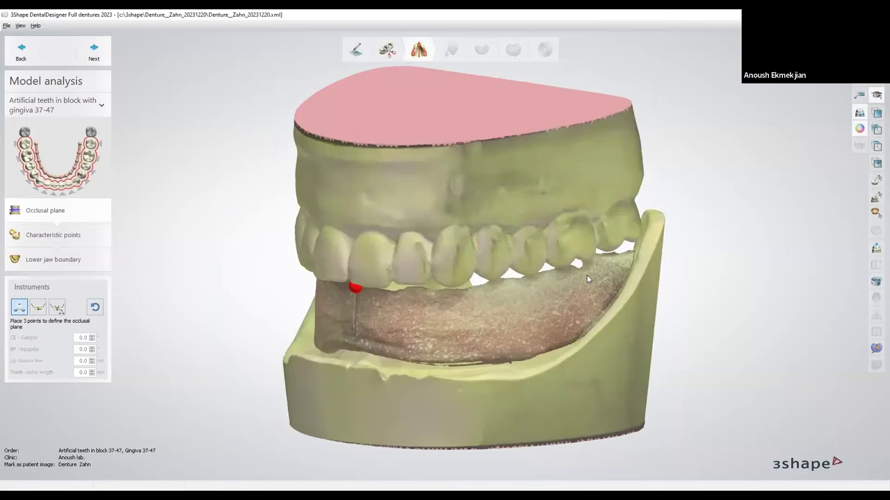
click(587, 276)
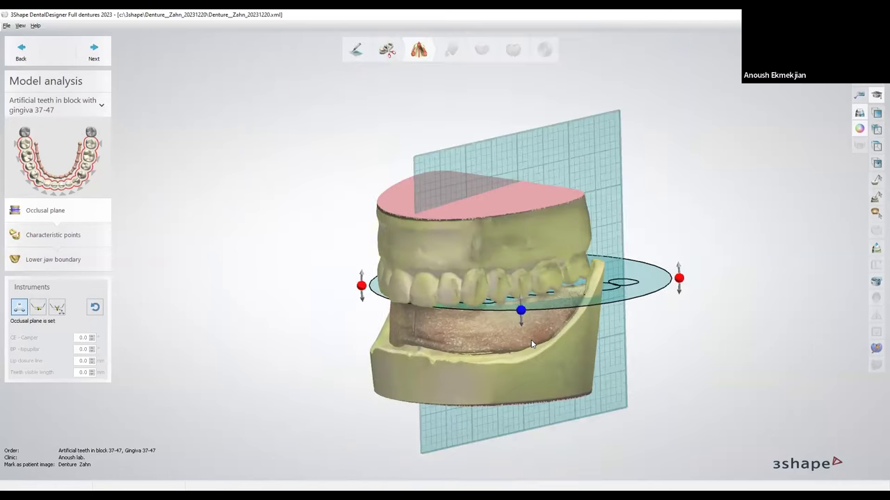
Check the occlusal plane from above and from the front with the upper jaw shown, then accept it
right_drag(532, 344, 417, 314)
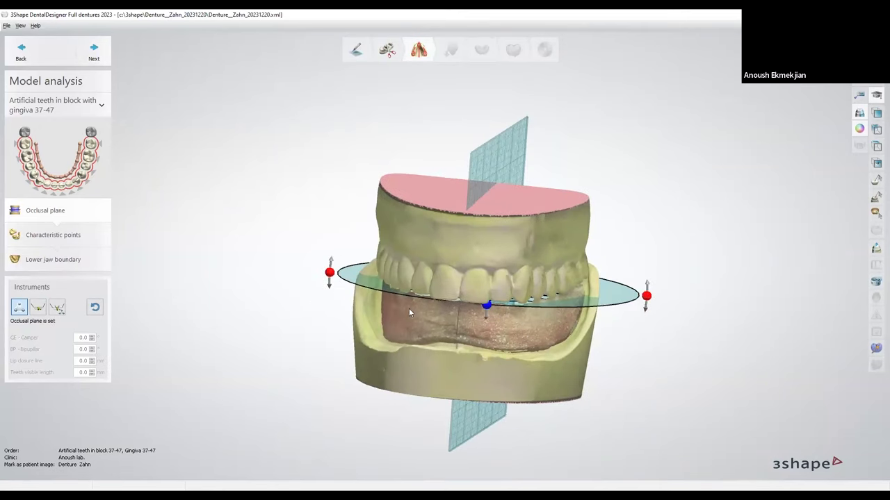
right_drag(467, 331, 473, 325)
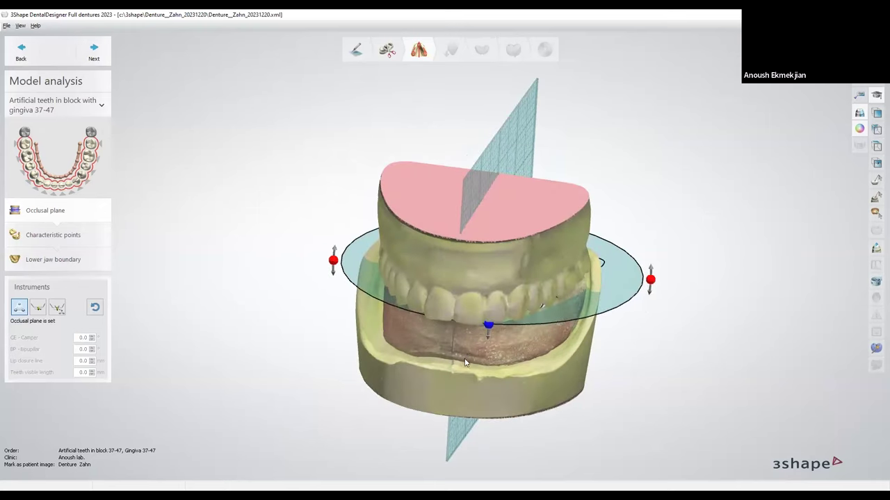
right_drag(466, 362, 490, 378)
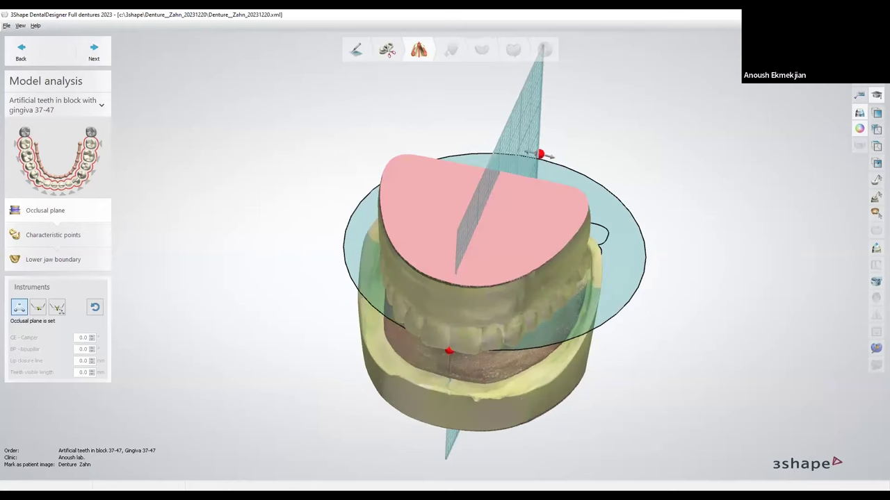
right_drag(577, 281, 491, 373)
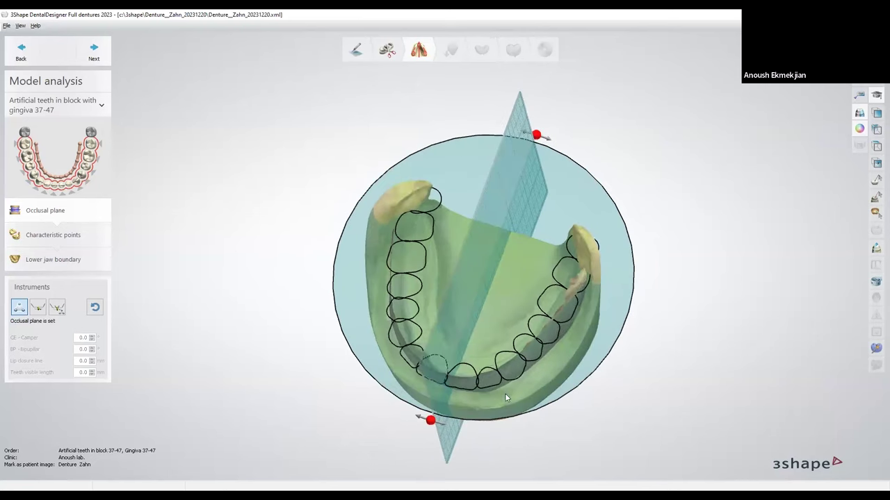
right_drag(572, 383, 585, 335)
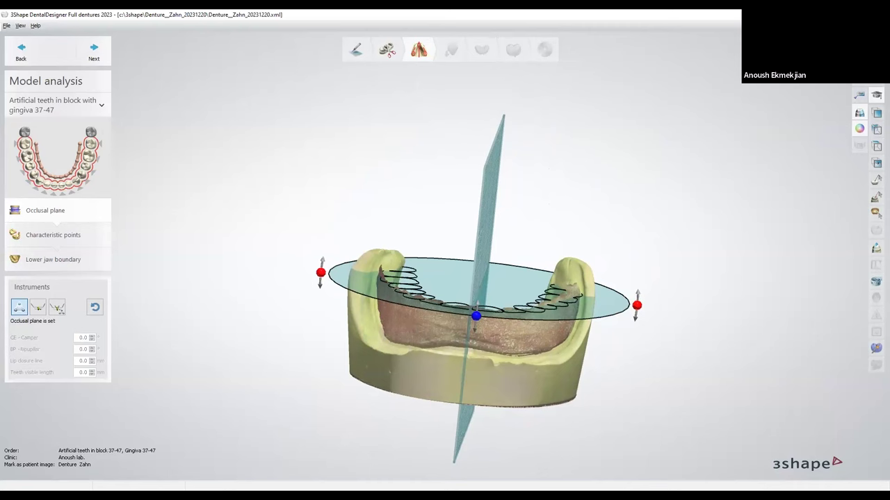
click(859, 94)
right_drag(564, 365, 558, 356)
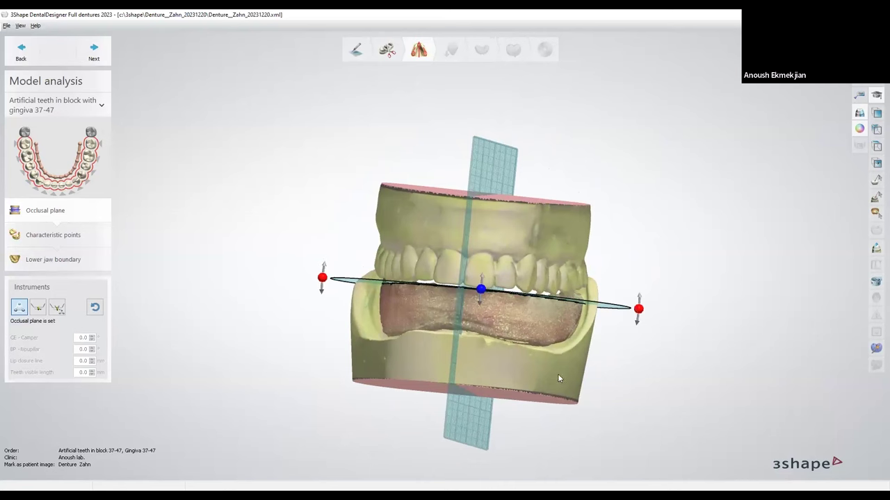
right_drag(557, 379, 325, 249)
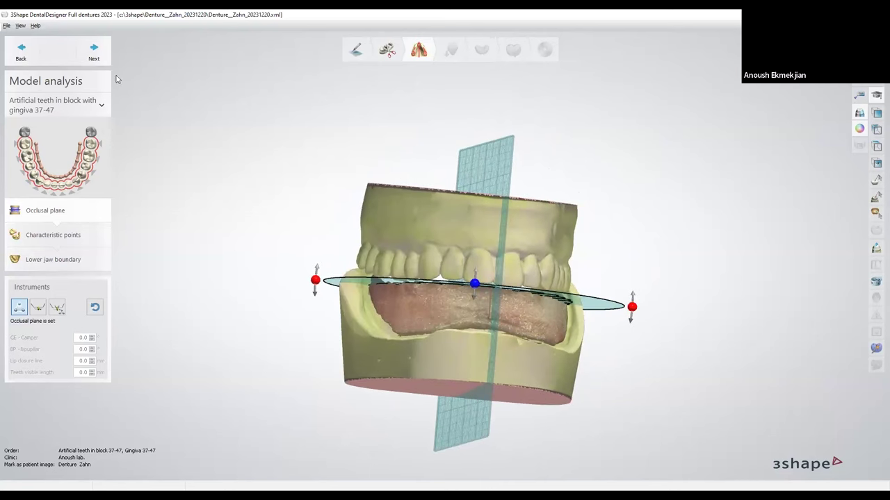
click(94, 50)
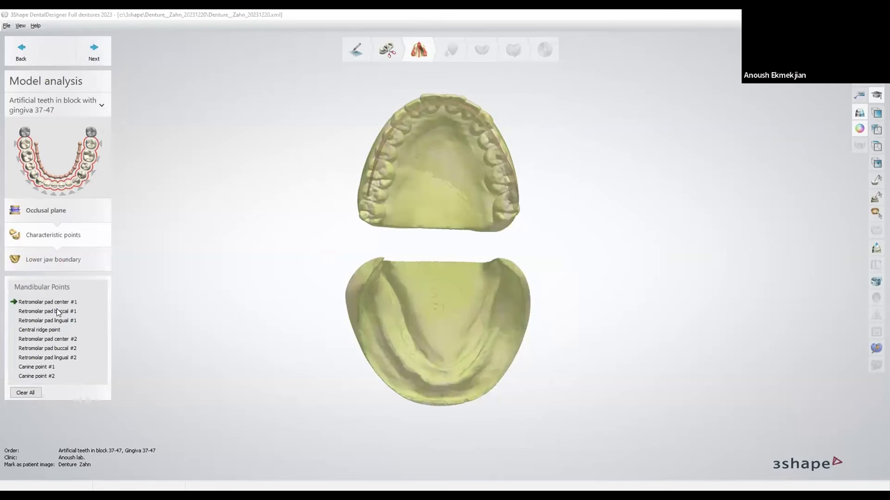
Reset the mandibular points, then mark the first retromolar pad (center, buccal, lingual) and central ridge
click(415, 304)
scroll(410, 302, up, 4)
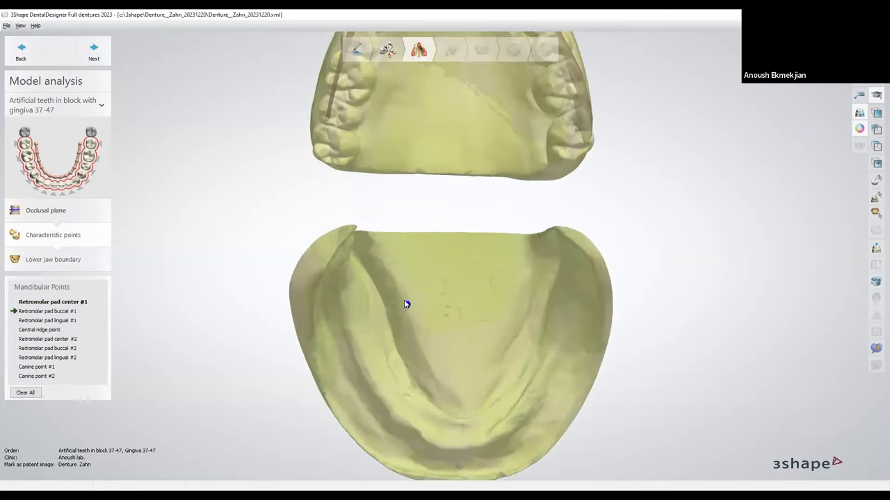
scroll(416, 303, up, 3)
click(26, 393)
click(267, 212)
click(264, 262)
click(326, 230)
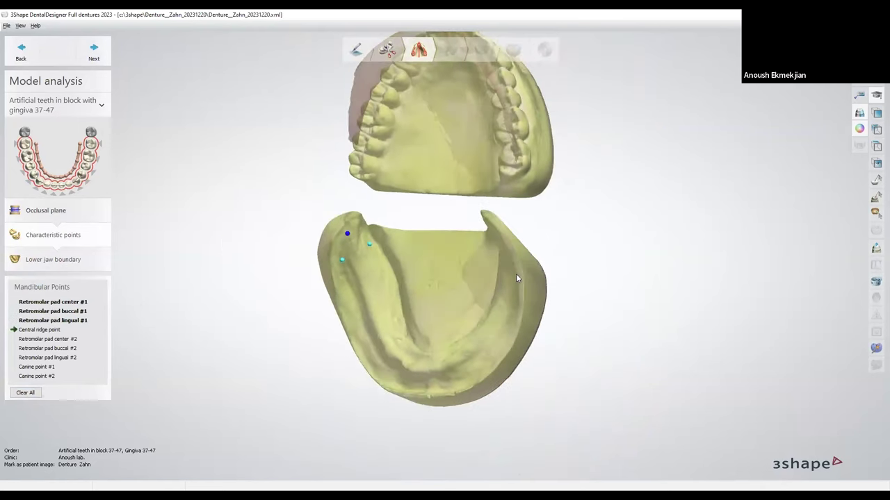
click(435, 370)
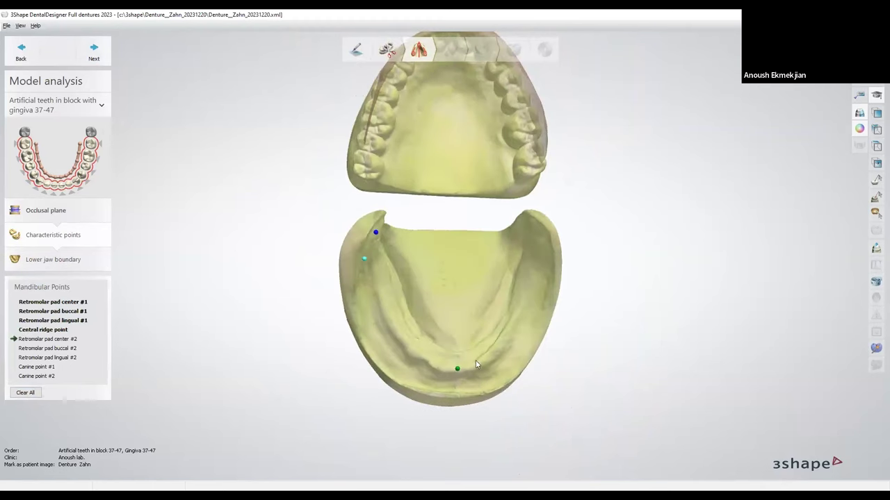
Mark the second retromolar pad points and both canine points, then proceed to the lower jaw boundary
scroll(549, 230, up, 5)
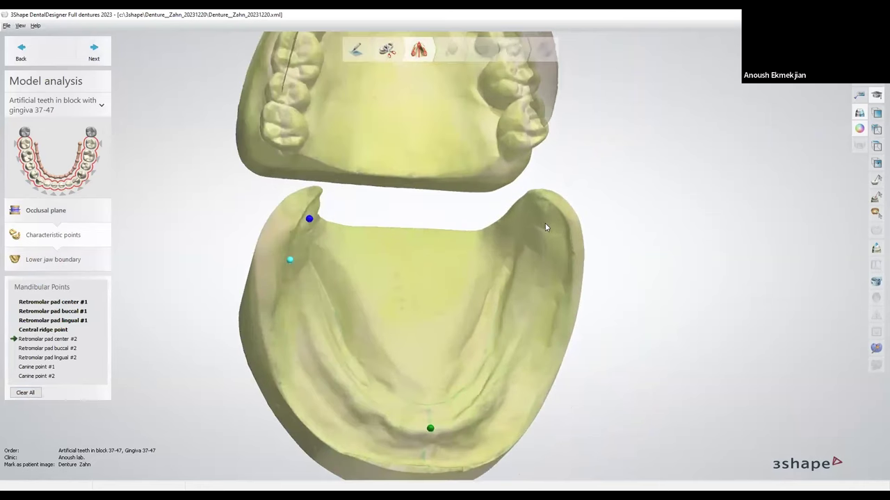
click(546, 215)
click(561, 254)
click(515, 239)
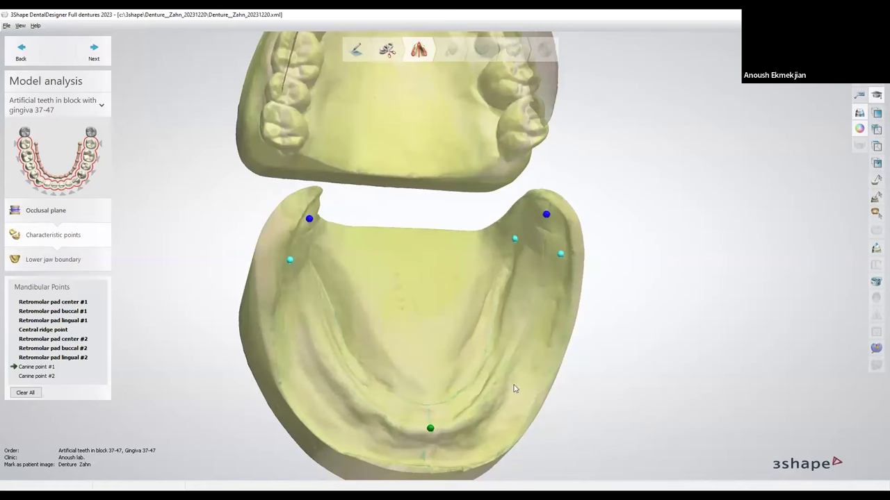
click(480, 402)
click(364, 408)
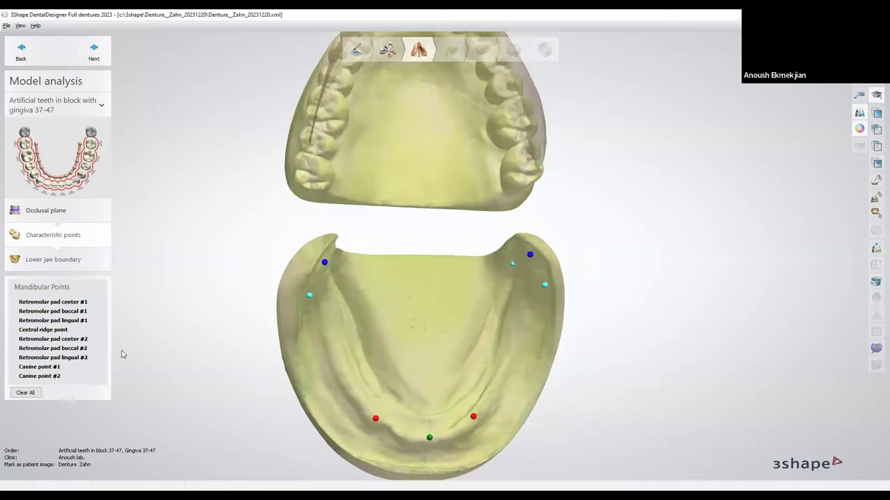
click(97, 49)
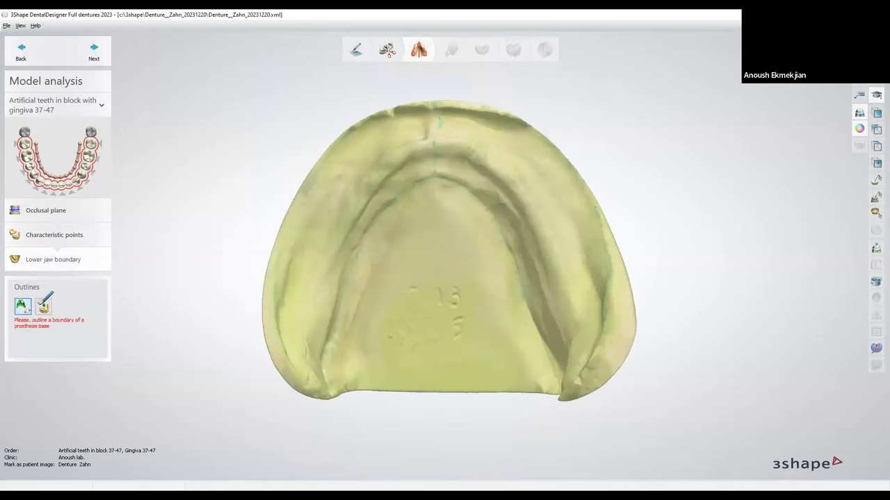
Start the base outline on the left flank and trace it over the upper rim to the right side
click(279, 314)
click(290, 248)
click(315, 189)
click(346, 147)
click(373, 128)
click(417, 115)
click(500, 118)
click(537, 134)
click(578, 189)
click(593, 224)
click(606, 260)
click(600, 284)
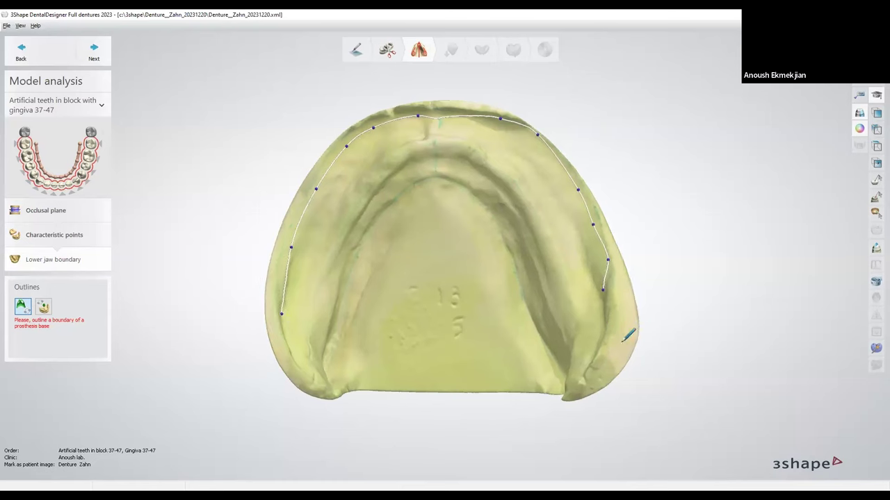
Continue the base outline down the lower-right rim
right_drag(629, 335, 621, 329)
click(618, 332)
click(614, 365)
click(599, 391)
click(586, 395)
Trace the outline back along the inner ridge and close the base boundary on the left
click(570, 381)
click(543, 355)
click(512, 303)
click(504, 254)
click(485, 212)
click(458, 192)
click(413, 197)
click(389, 224)
click(378, 245)
click(360, 284)
right_drag(286, 383, 346, 380)
click(342, 393)
click(297, 337)
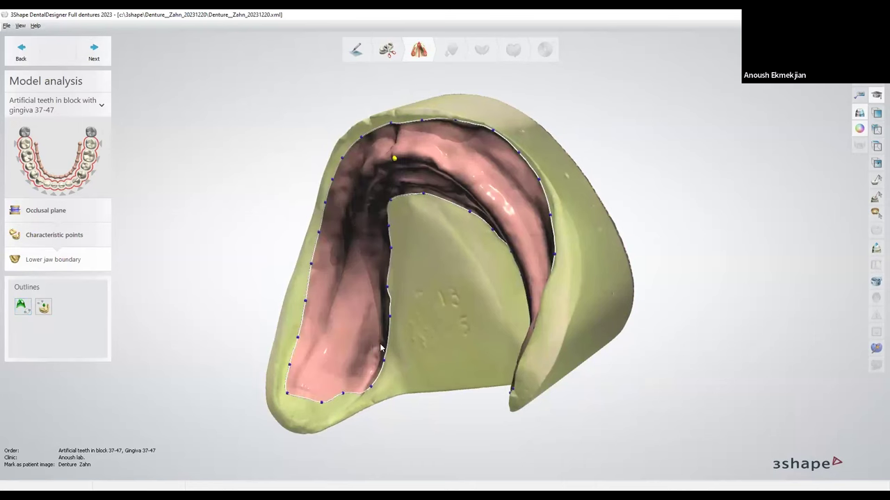
Redraw the inner, lower-left and right parts of the boundary with fast editing, then finish model analysis
right_click(424, 194)
click(459, 237)
right_drag(398, 241, 417, 269)
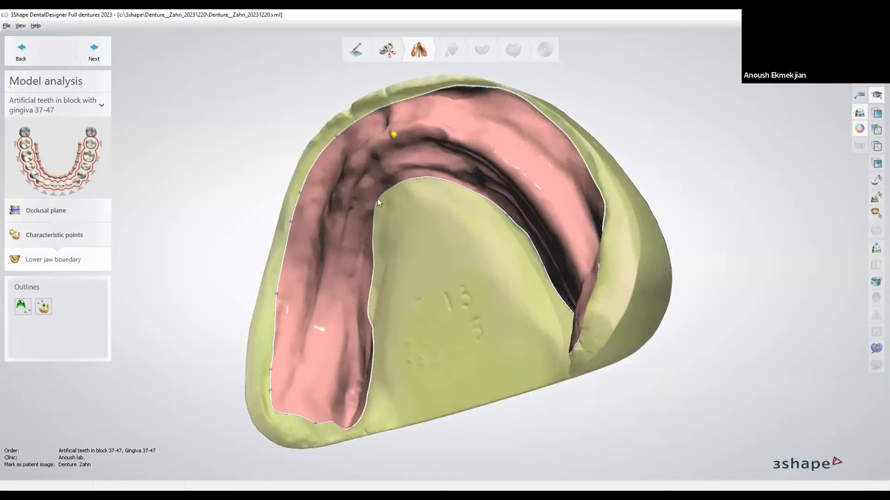
drag(365, 264, 371, 314)
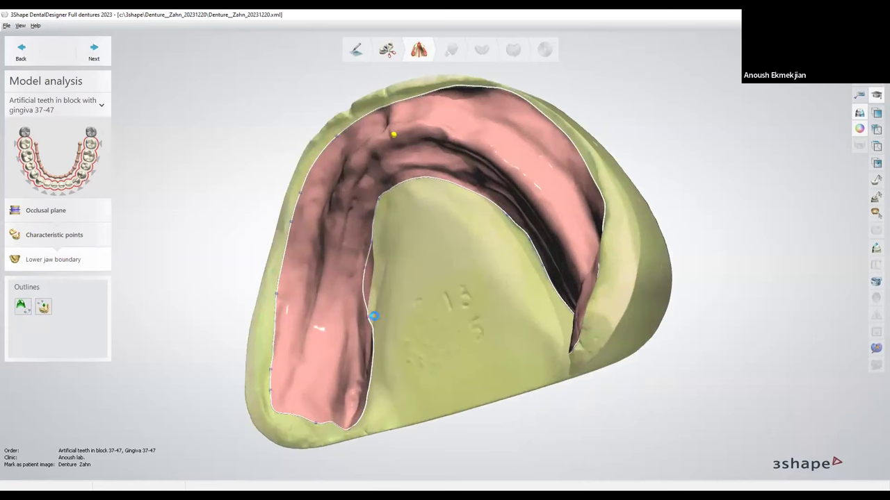
right_drag(420, 317, 351, 325)
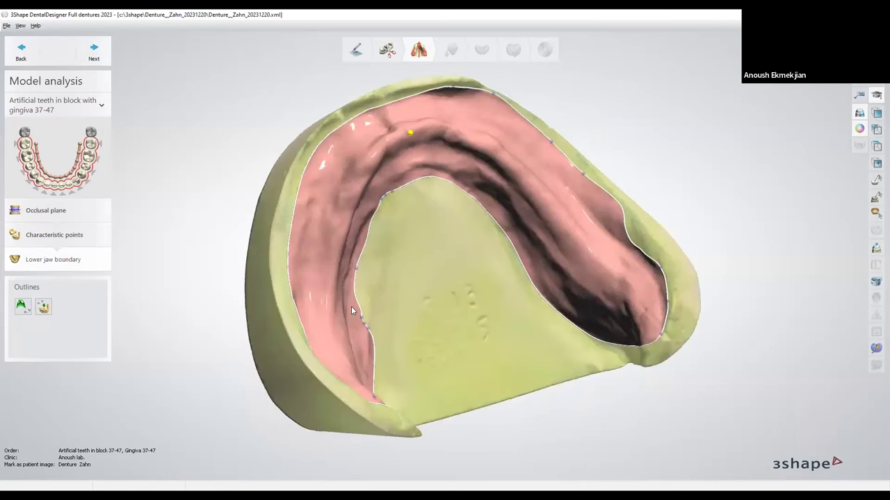
mouse_move(359, 377)
mouse_down()
mouse_move(397, 372)
mouse_move(415, 357)
mouse_move(403, 323)
mouse_up()
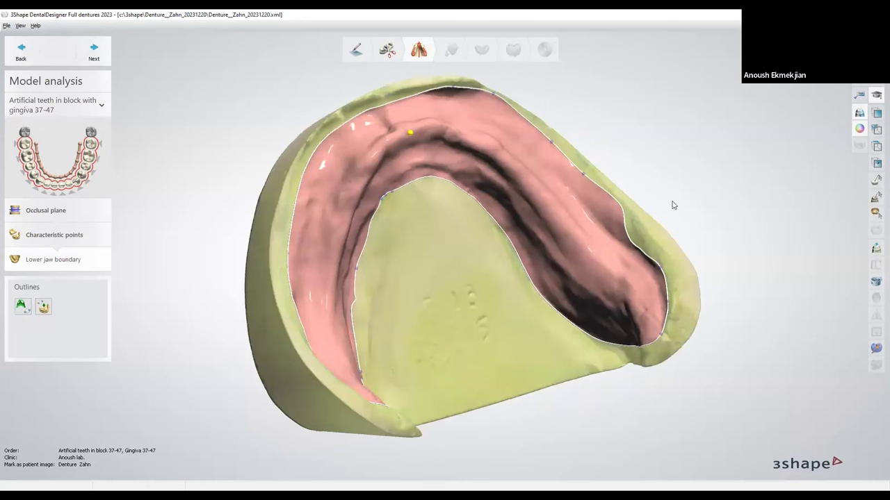
mouse_move(649, 258)
mouse_down()
mouse_move(655, 271)
mouse_move(635, 234)
mouse_move(660, 263)
mouse_up()
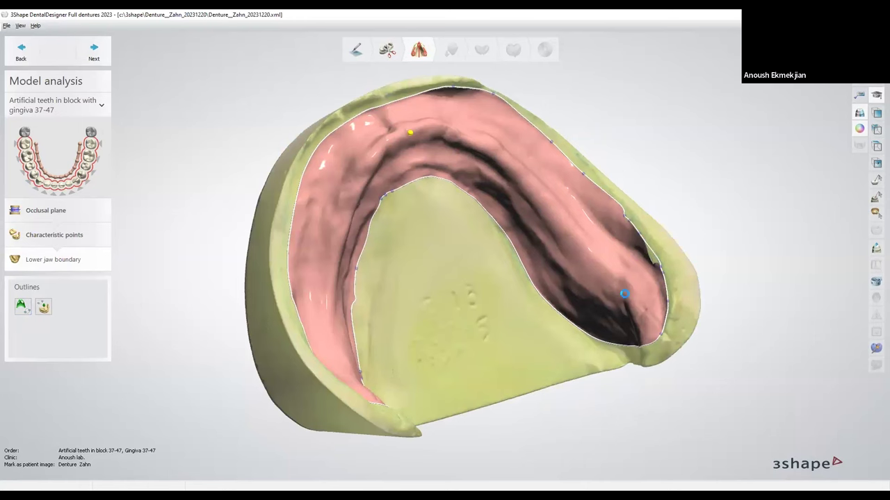
right_drag(603, 290, 457, 300)
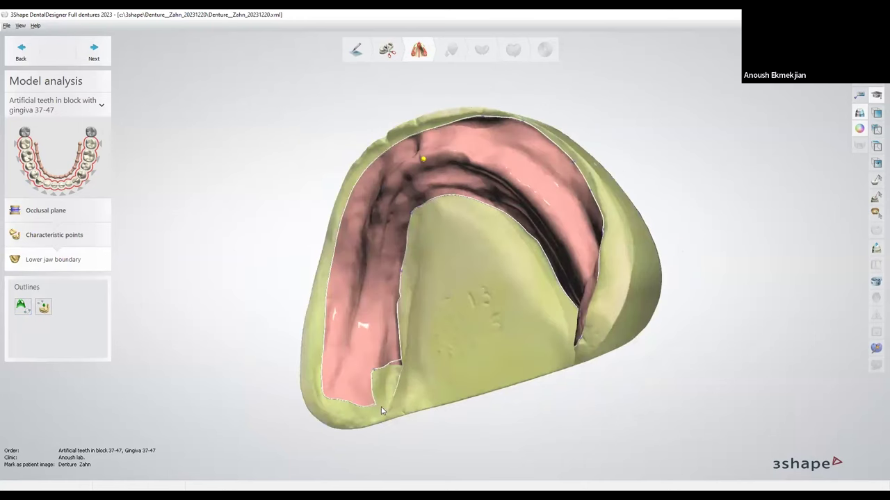
mouse_move(335, 407)
mouse_down()
mouse_move(332, 396)
mouse_move(402, 371)
mouse_up()
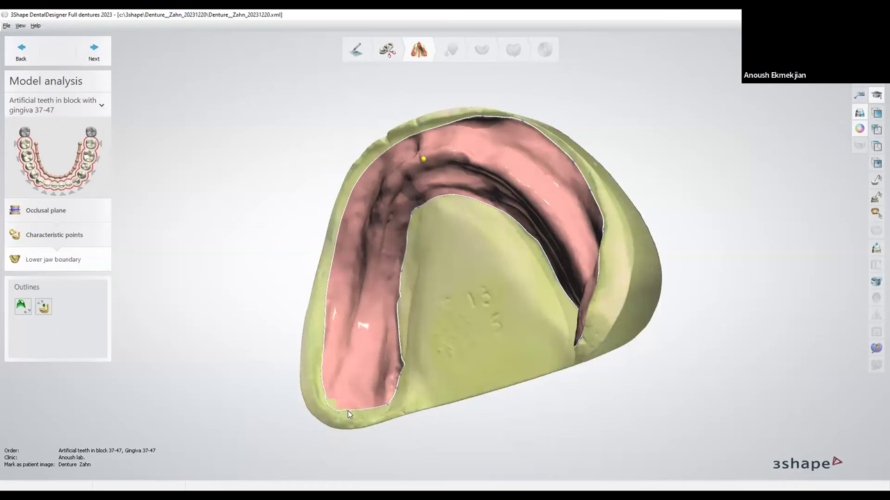
click(98, 57)
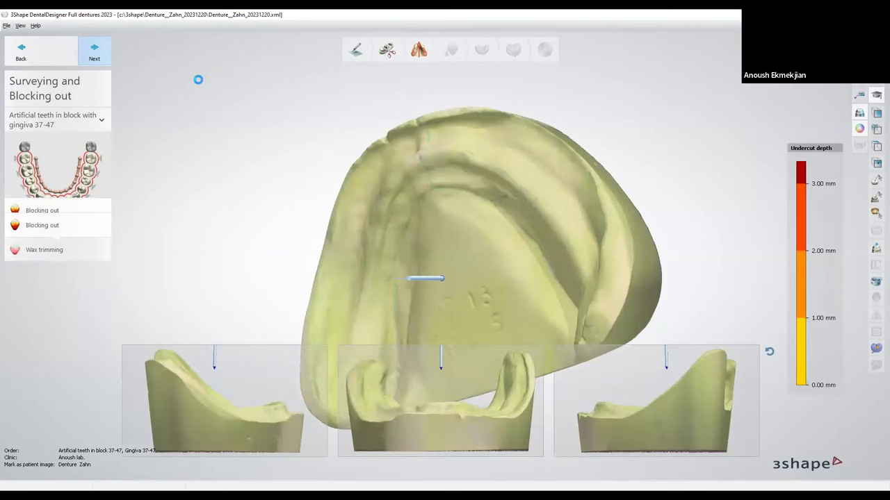
Rotate the lower model to a top-down view and set the insertion direction from it
click(859, 130)
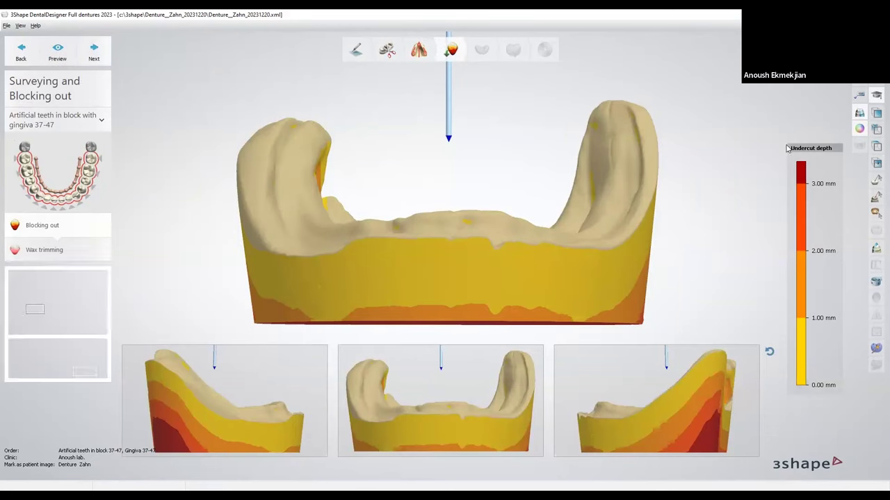
right_drag(482, 262, 487, 266)
right_drag(532, 245, 574, 264)
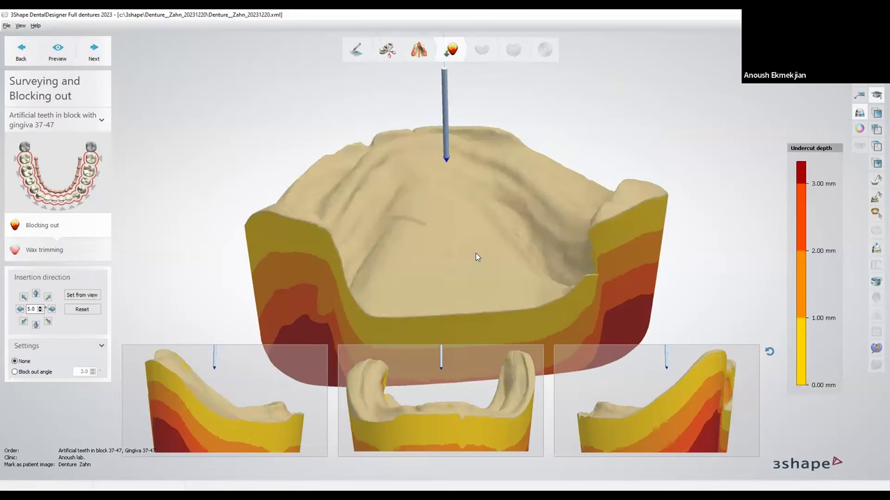
right_drag(477, 258, 378, 292)
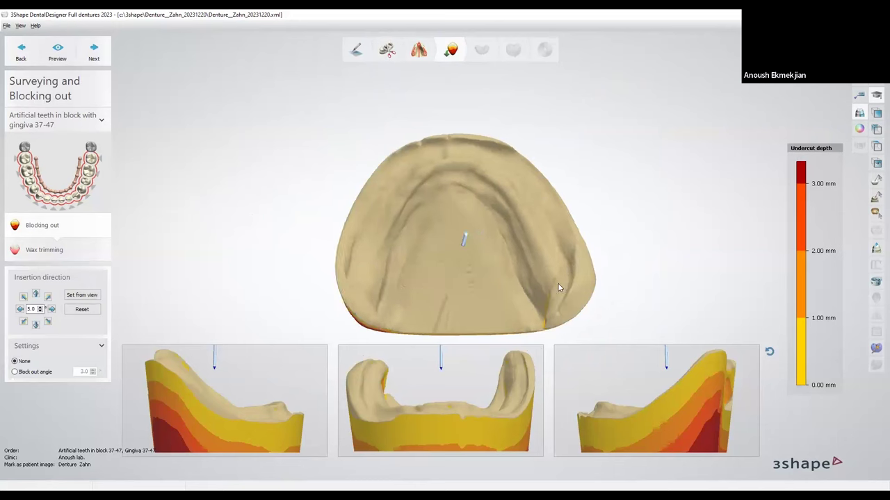
right_drag(454, 302, 457, 306)
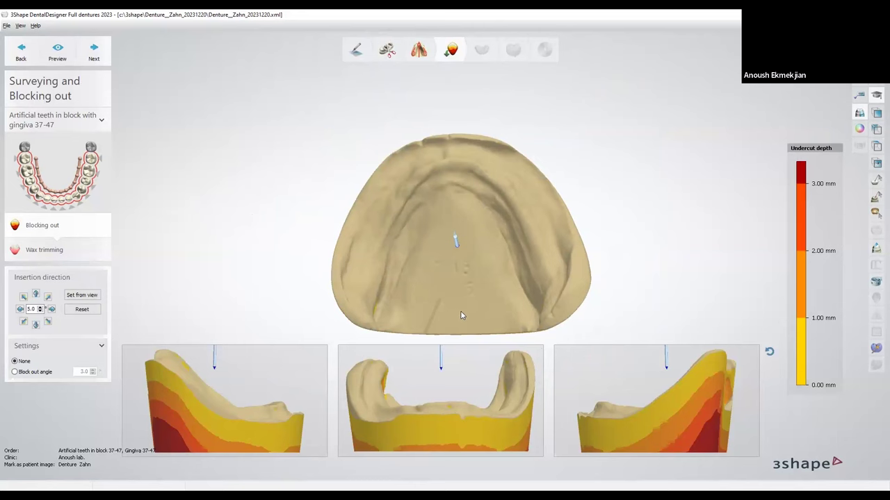
click(91, 296)
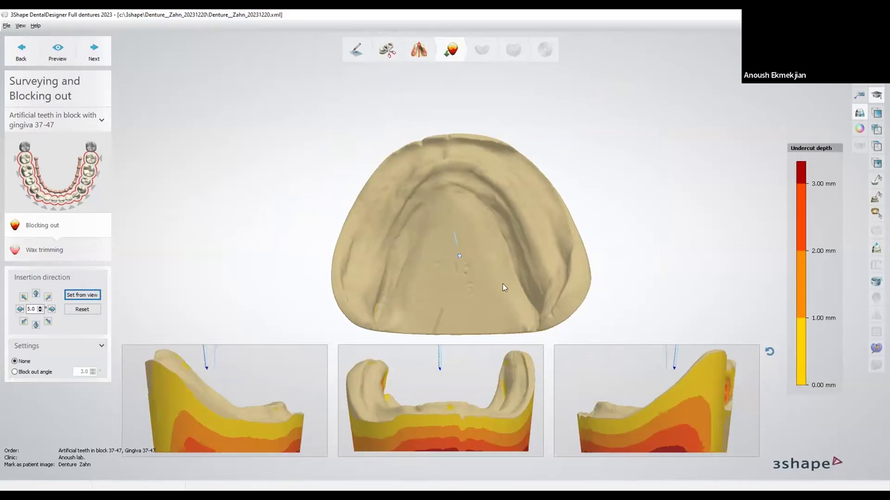
Tilt the insertion direction one step and check the recalculated undercut colouring
right_drag(520, 289, 356, 294)
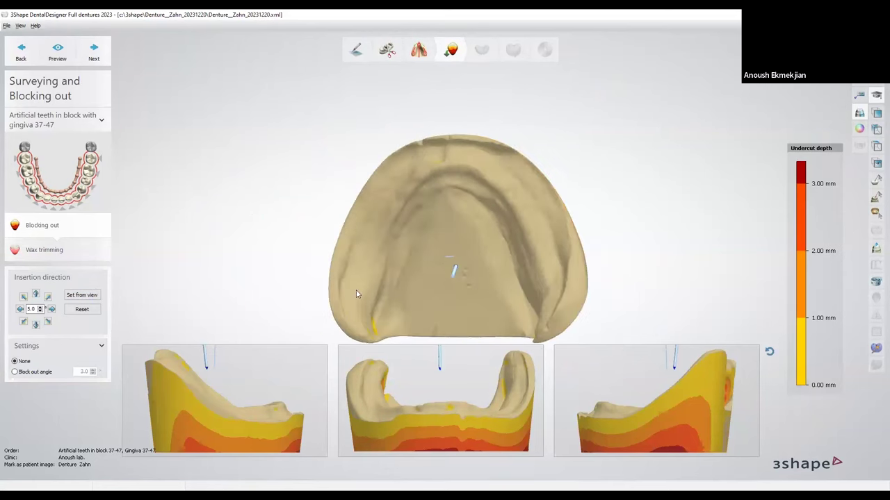
click(23, 296)
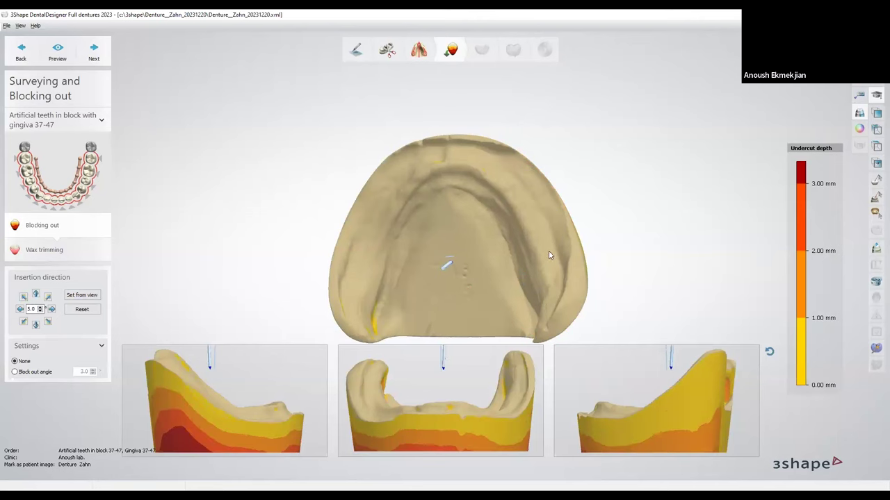
right_drag(549, 254, 515, 266)
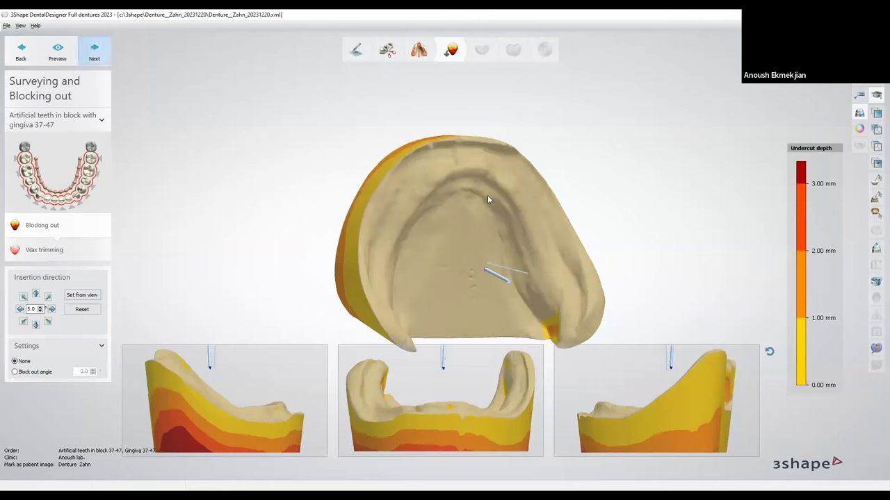
Enter Wax trimming, switch the wax knife to smoothing, and raise its second setting to 0.69
click(72, 47)
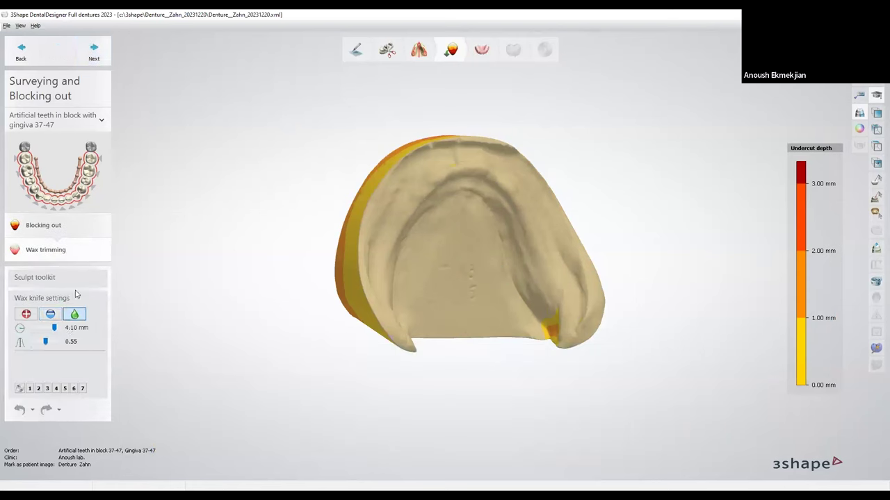
click(76, 316)
right_drag(572, 350, 543, 335)
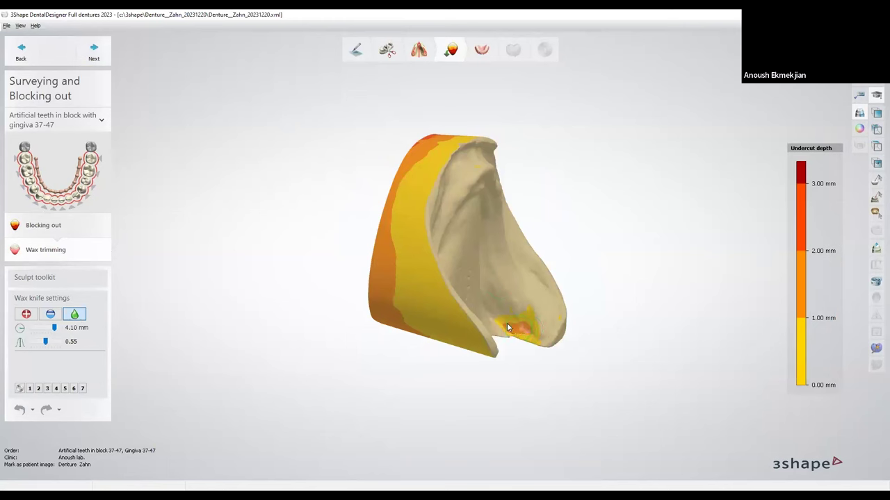
drag(46, 341, 51, 341)
right_drag(392, 324, 422, 251)
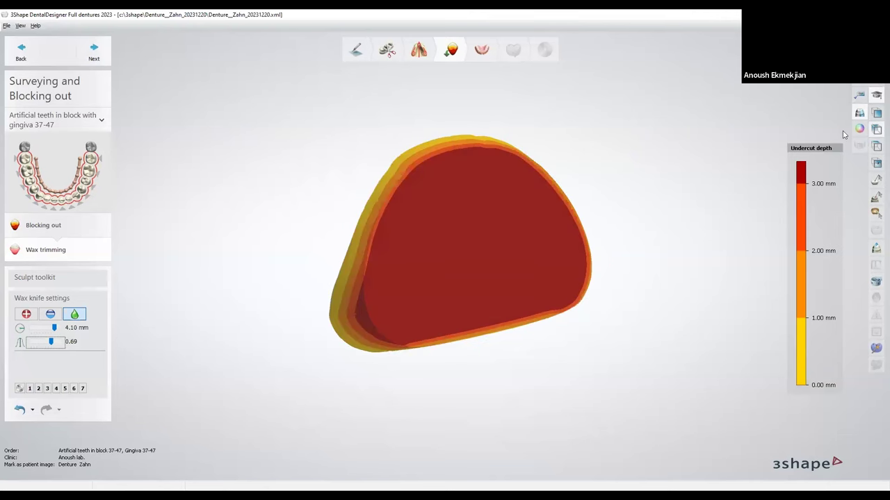
click(876, 131)
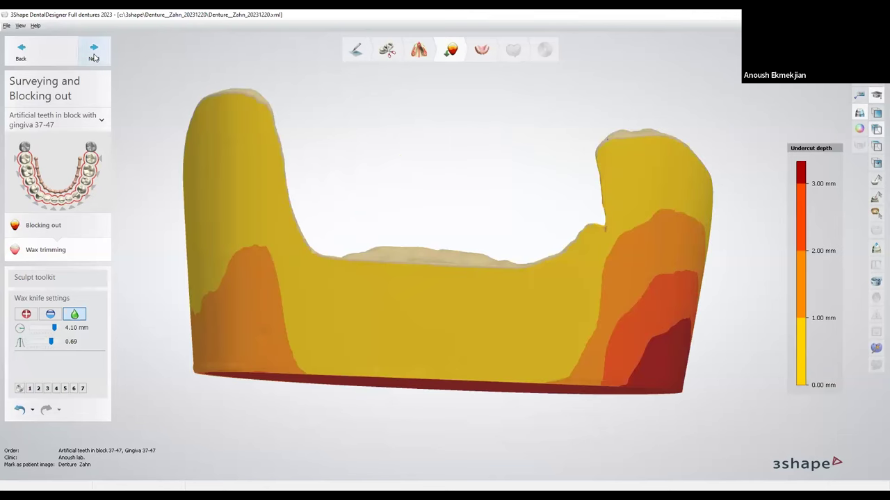
Advance to FD Initial Setup, expand the tooth library preview panel and open the Provider list
click(94, 57)
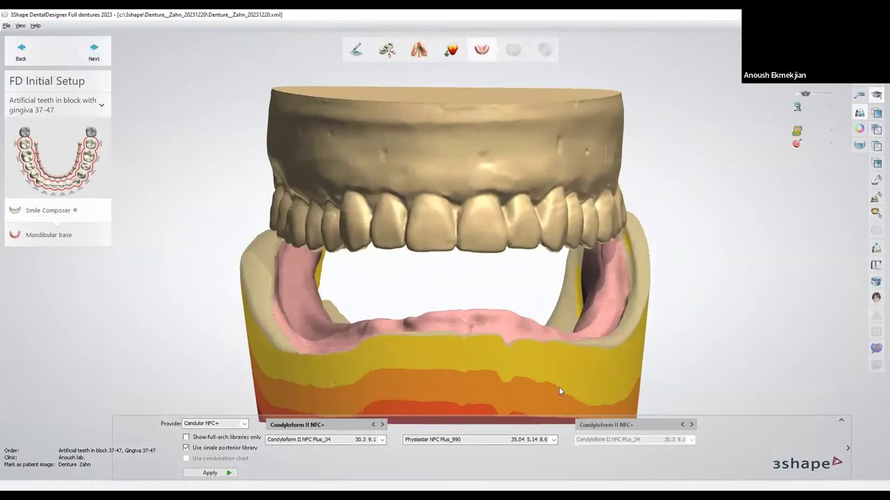
click(840, 420)
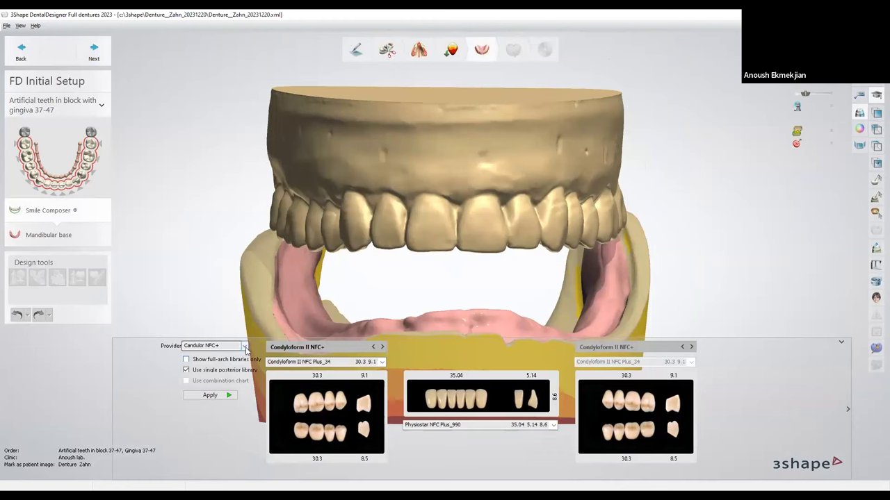
click(244, 346)
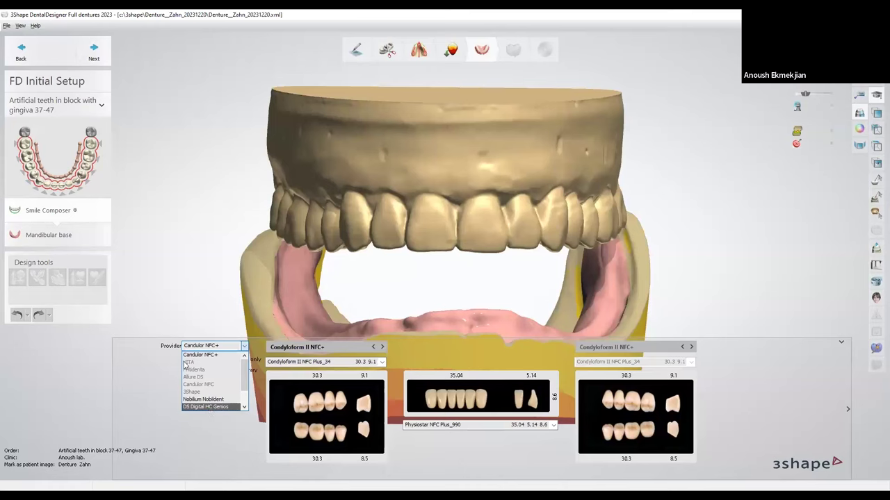
Choose provider DS Digital HC Genios, mould O10 Balanced with library 3S-GHC-O10-U15-S-1, and apply it
key(Return)
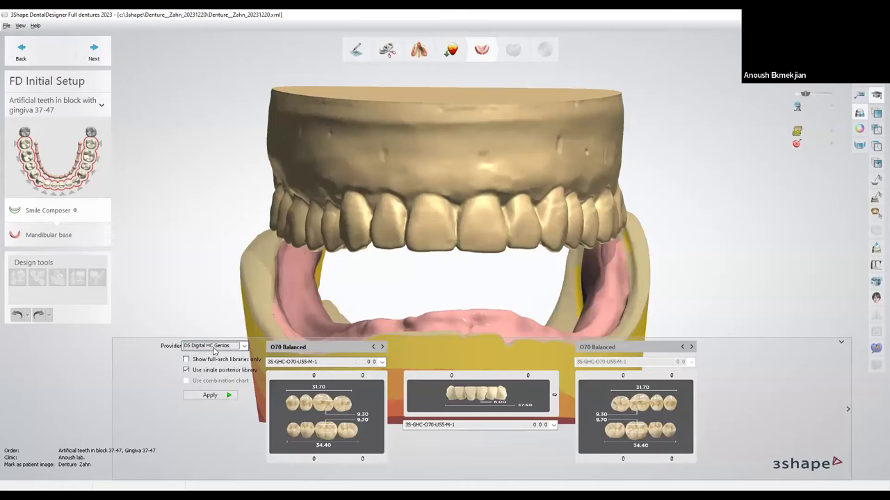
click(347, 345)
click(382, 347)
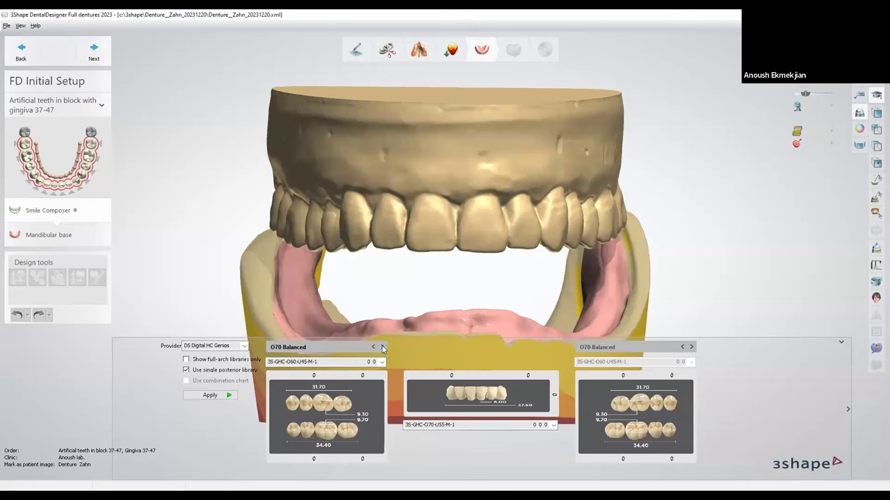
click(374, 347)
click(374, 346)
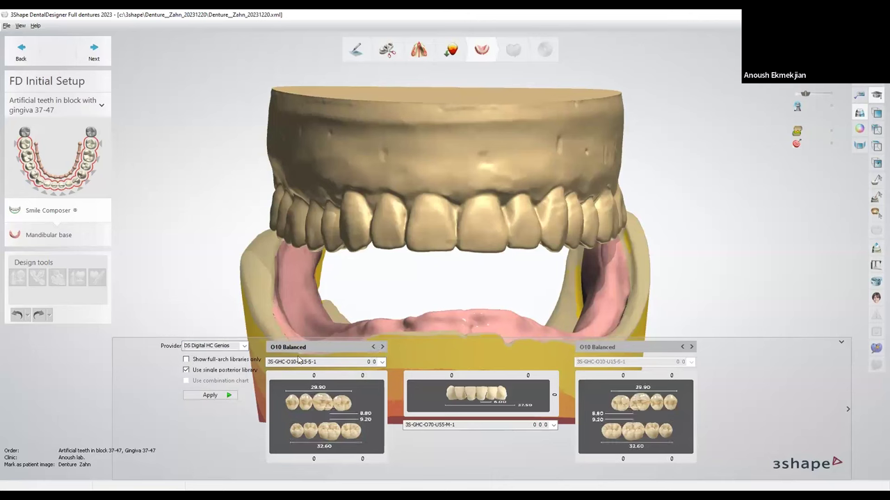
click(381, 362)
click(369, 370)
click(231, 395)
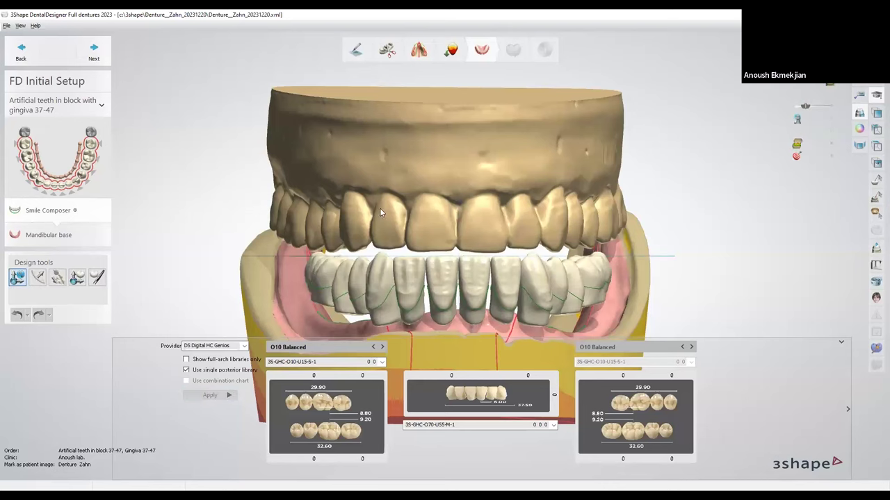
Activate occlusal-plane movement and raise the lower teeth block 0.41 mm, rotating it slightly
click(19, 278)
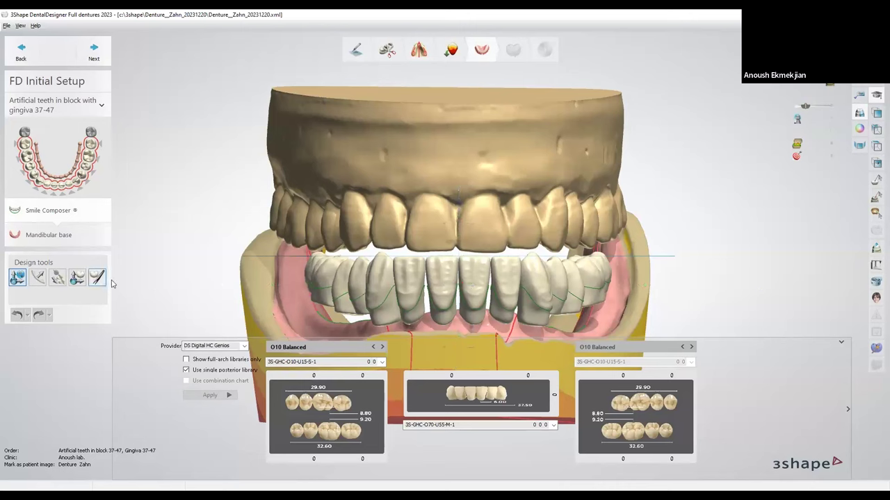
click(13, 281)
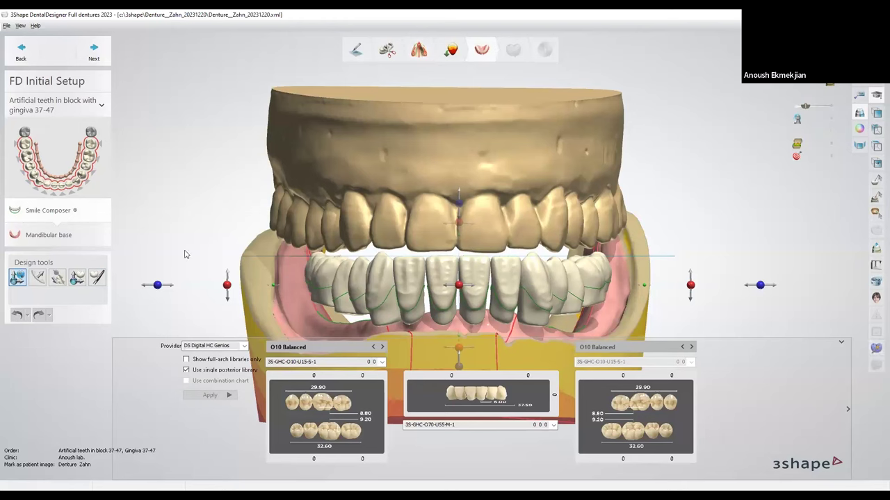
click(842, 343)
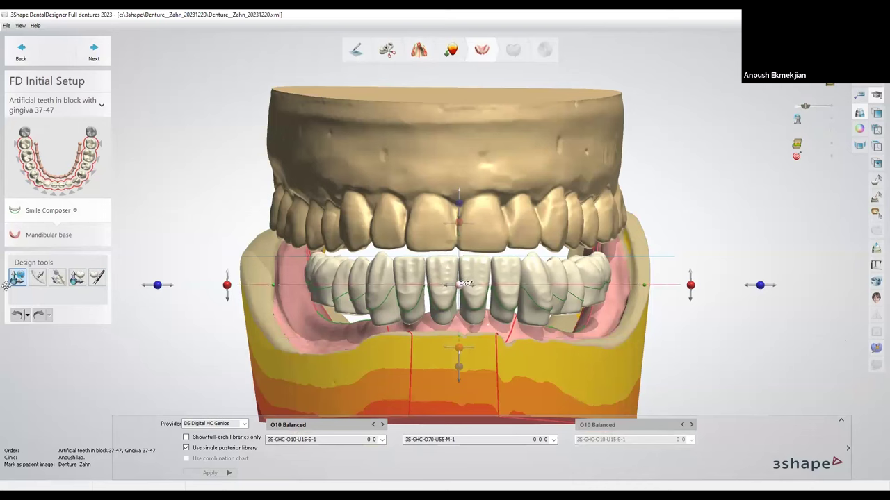
drag(454, 271, 460, 271)
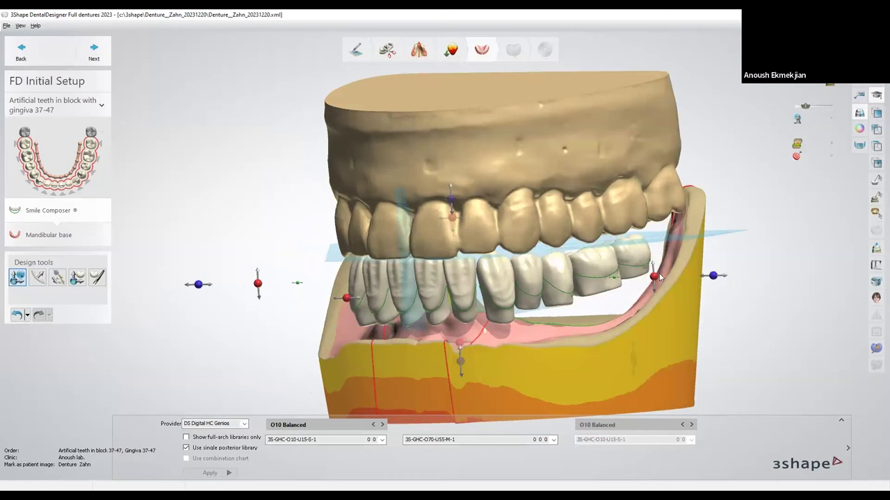
drag(654, 277, 581, 265)
Tilt the lower arch sideways, shift it about 1.53 mm and rotate it slightly
right_drag(508, 344, 265, 294)
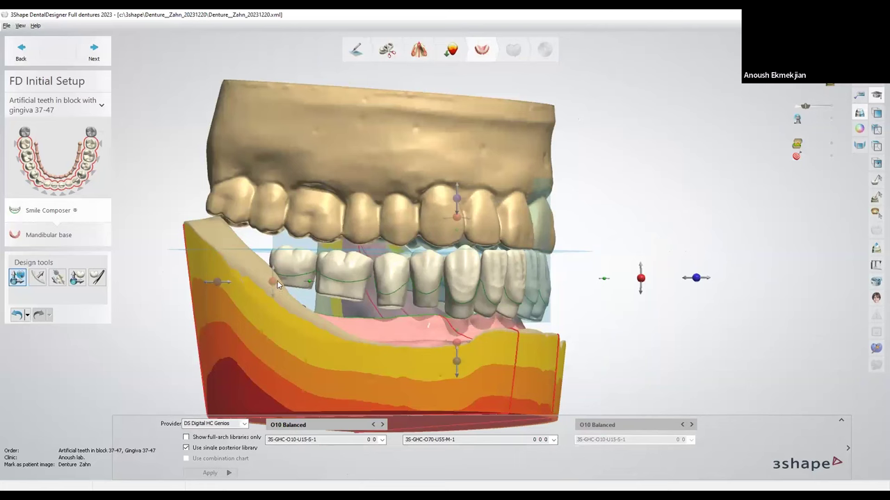
mouse_move(276, 280)
drag(276, 278, 273, 273)
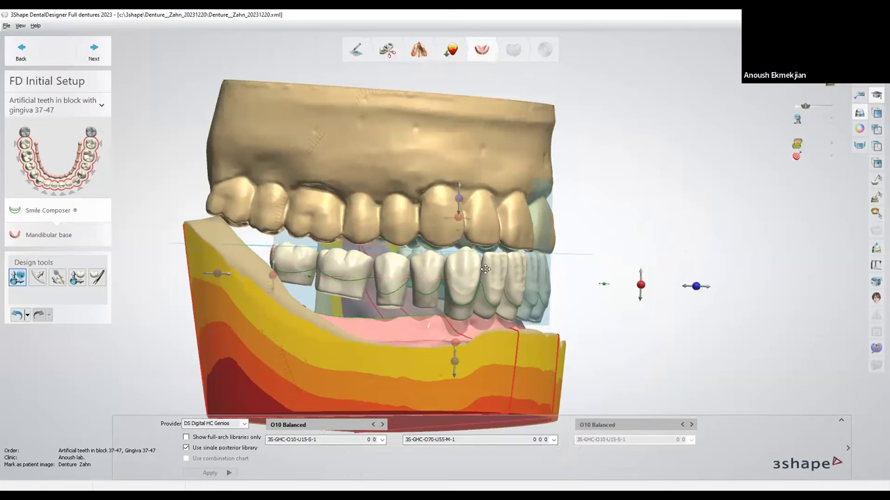
drag(484, 269, 499, 276)
mouse_move(262, 275)
drag(263, 276, 370, 338)
drag(298, 335, 298, 334)
right_drag(367, 285, 474, 220)
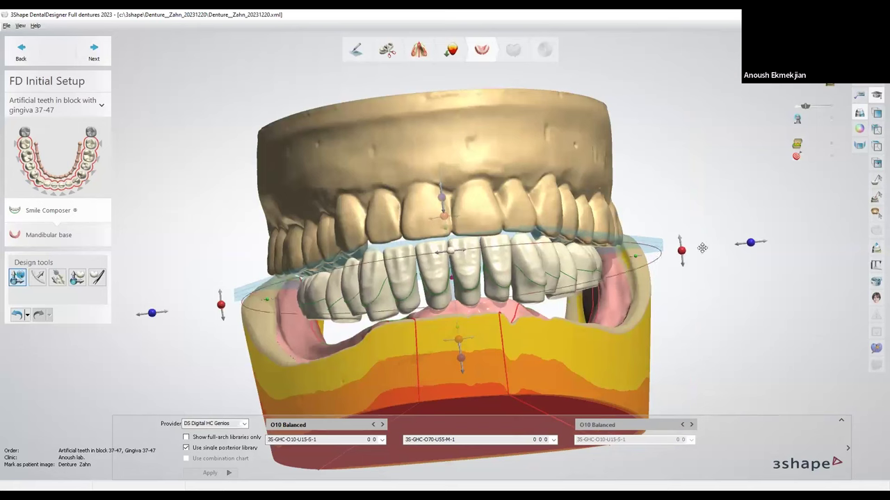
Shift the lower setup slightly sideways with the blue axis handle and select group movement
click(754, 242)
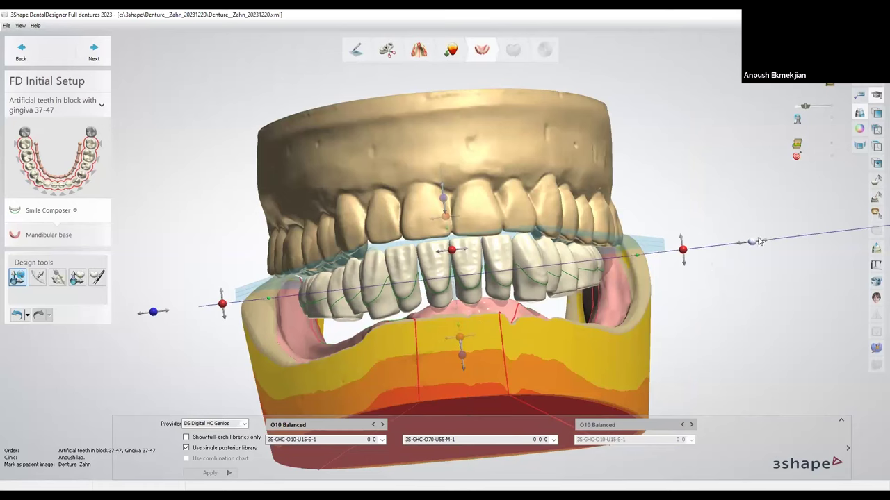
drag(751, 241, 755, 242)
scroll(453, 277, up, 2)
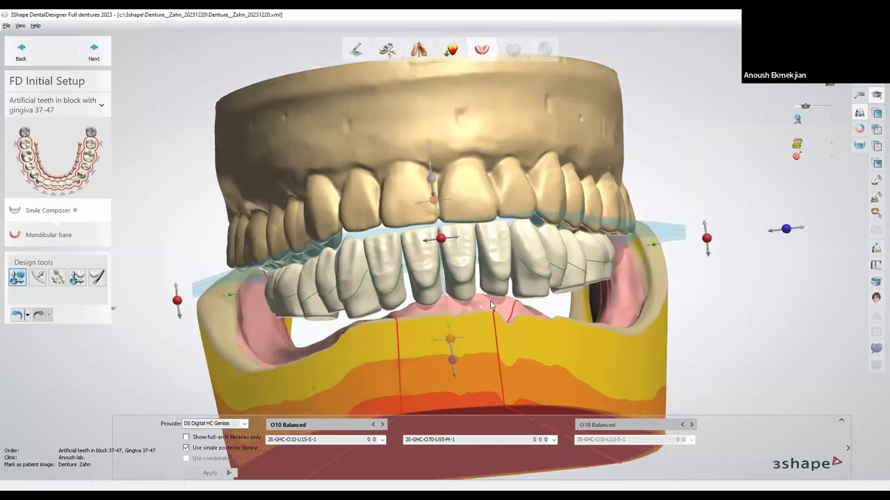
scroll(449, 292, down, 2)
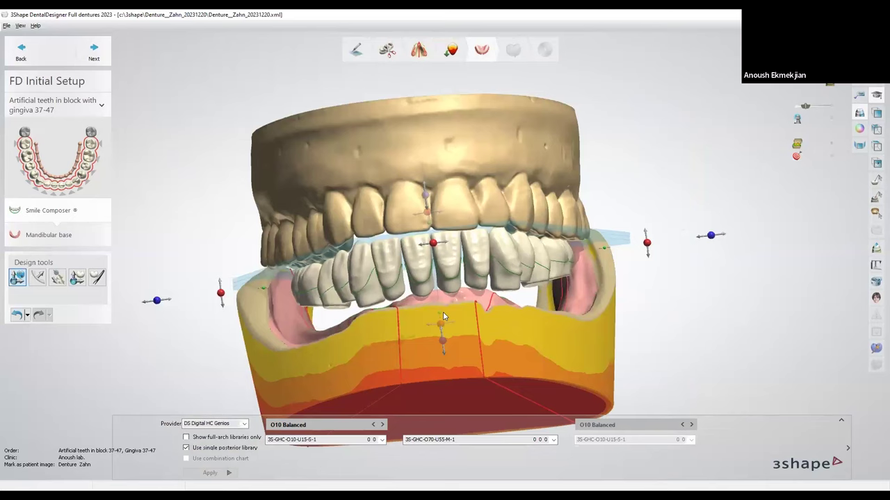
right_drag(443, 311, 459, 314)
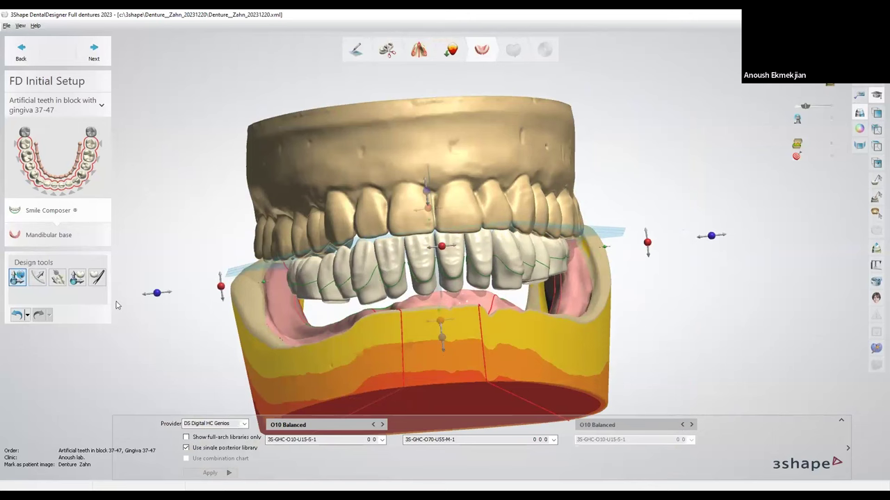
click(38, 279)
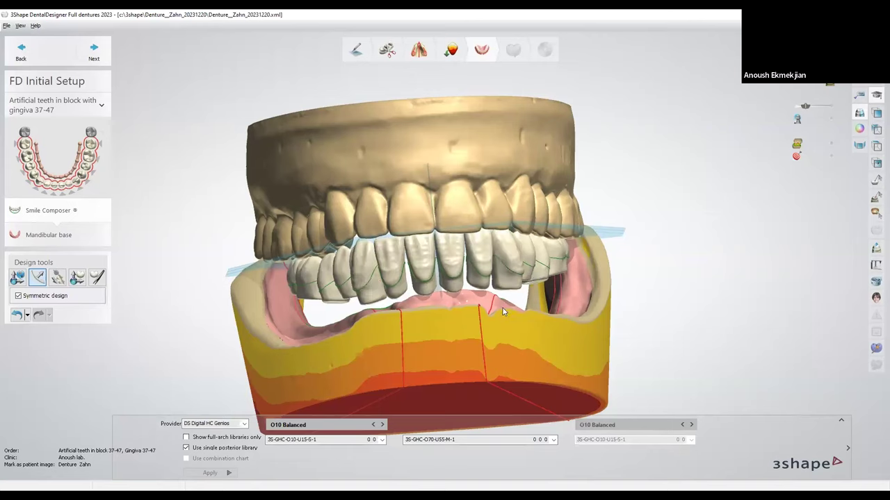
Hide the upper jaw and raise the lower teeth about 2.82 mm
right_drag(503, 307, 515, 251)
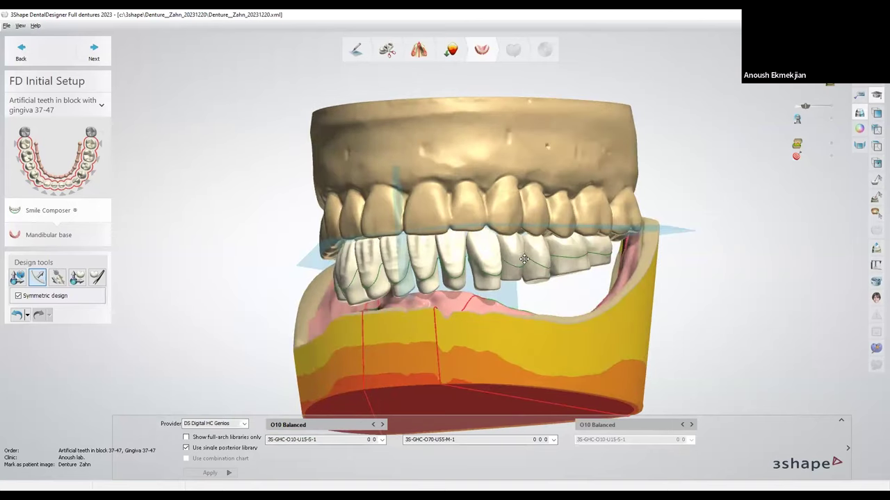
right_drag(514, 281, 699, 171)
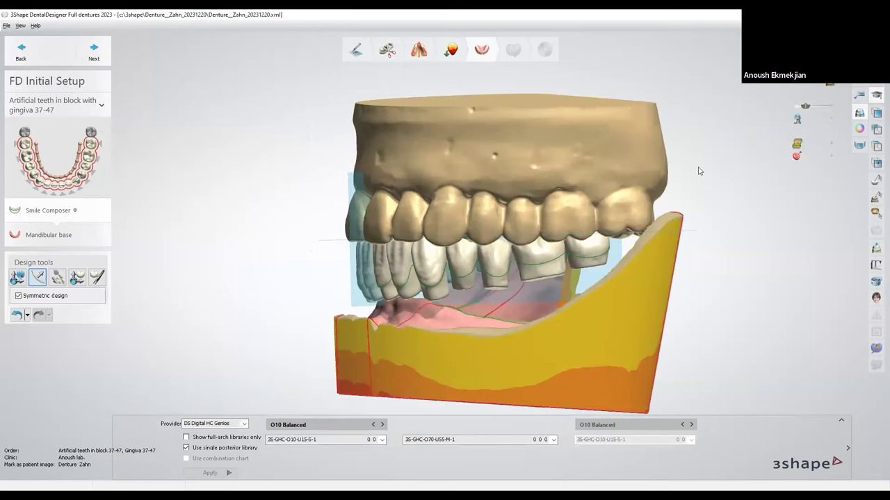
click(632, 251)
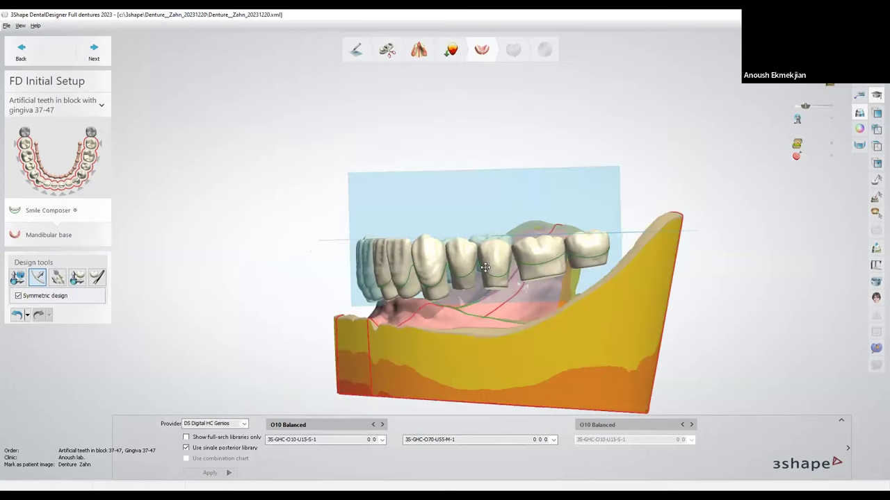
drag(466, 257, 466, 257)
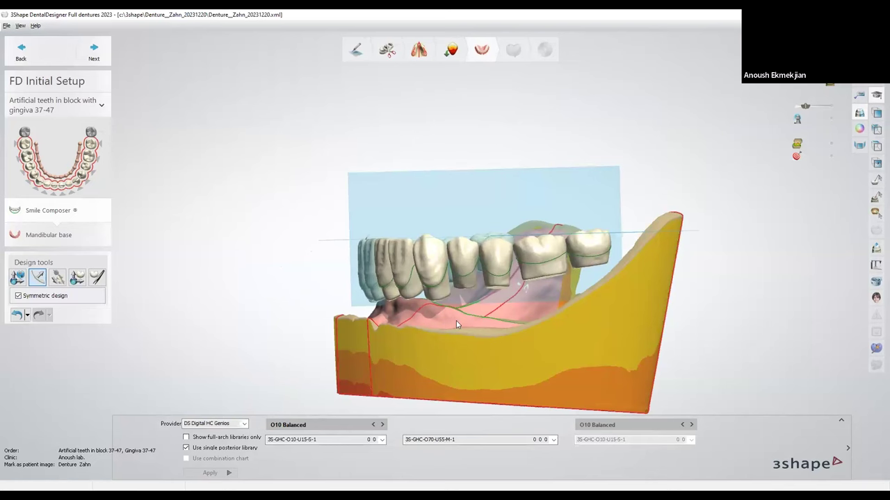
right_drag(487, 325, 342, 278)
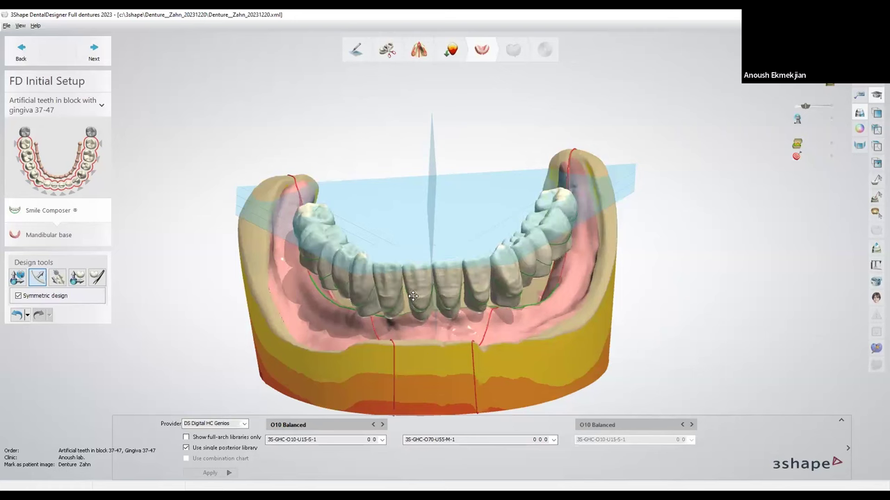
Turn off Symmetric design and shift one side's teeth 1.22 mm along the arch
right_drag(321, 253, 367, 283)
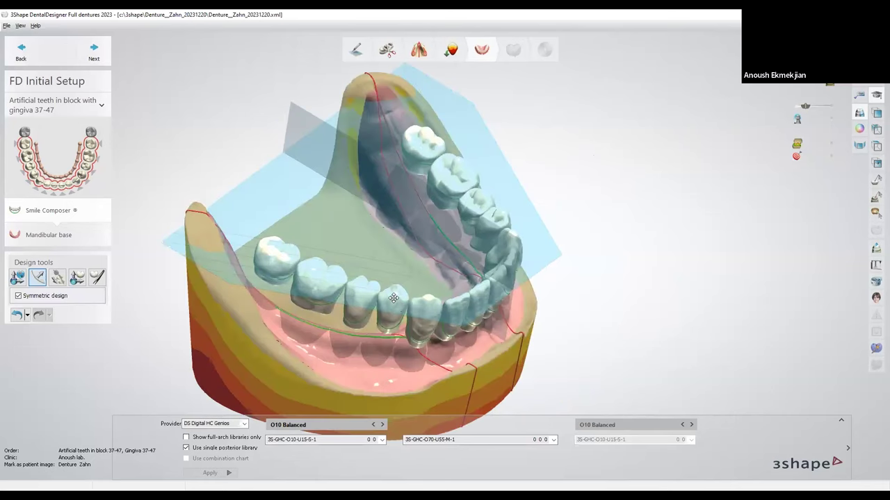
click(18, 295)
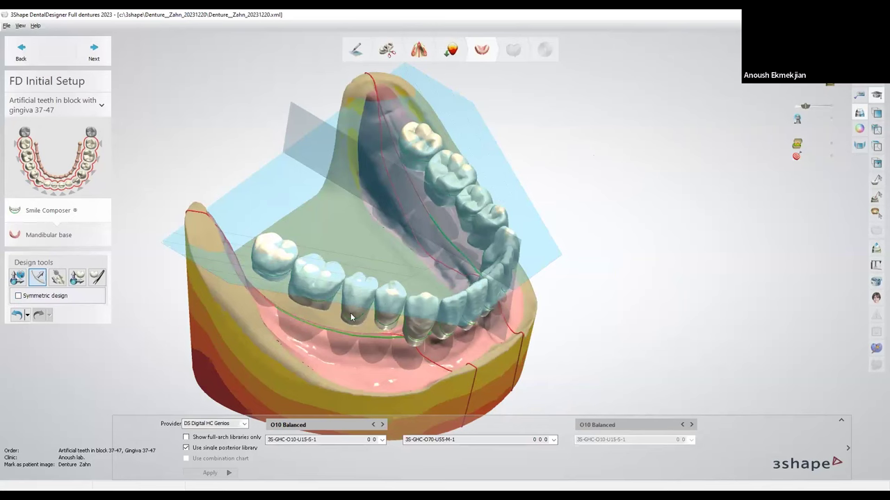
right_drag(395, 298, 381, 326)
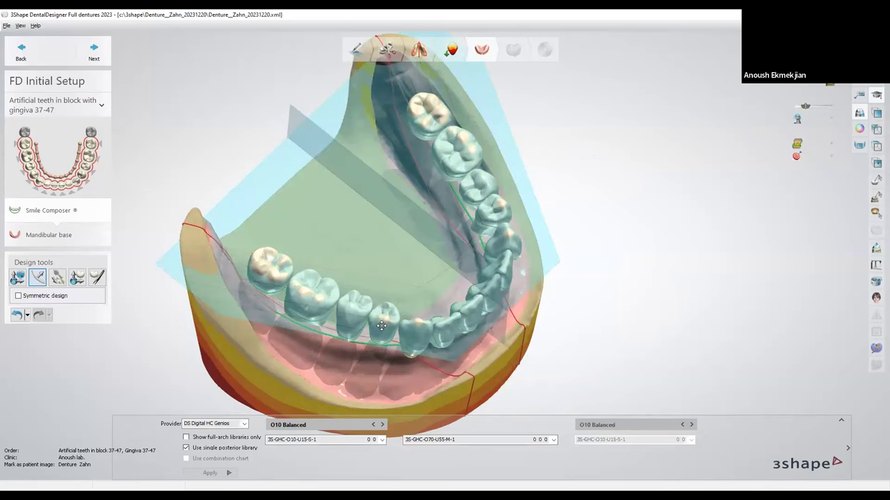
drag(382, 324, 377, 331)
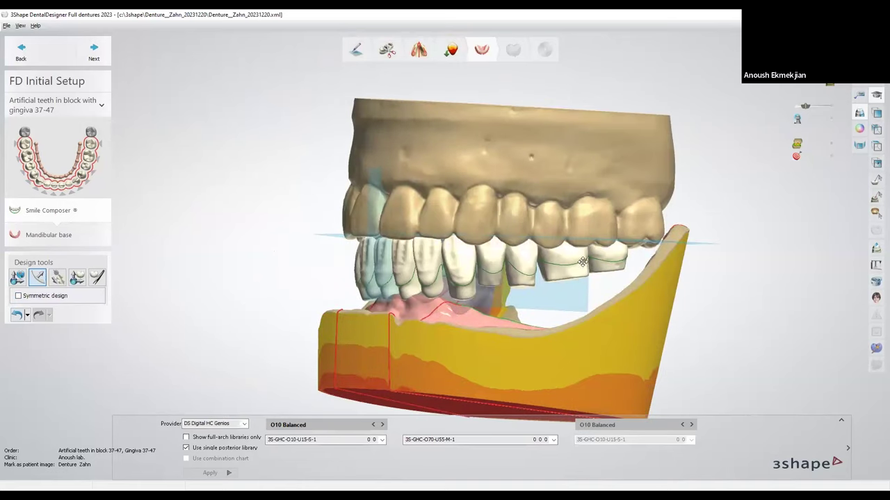
scroll(576, 262, up, 2)
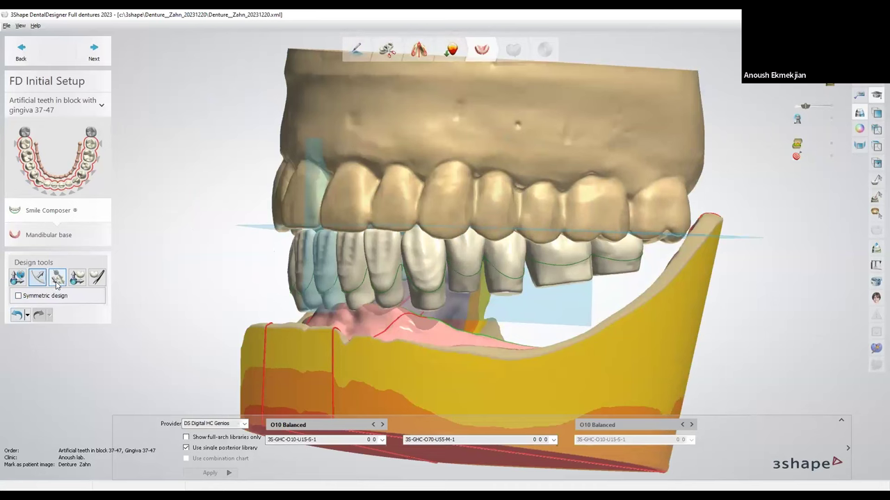
Try moving a single lower tooth, then undo that move with Ctrl+Z
click(57, 278)
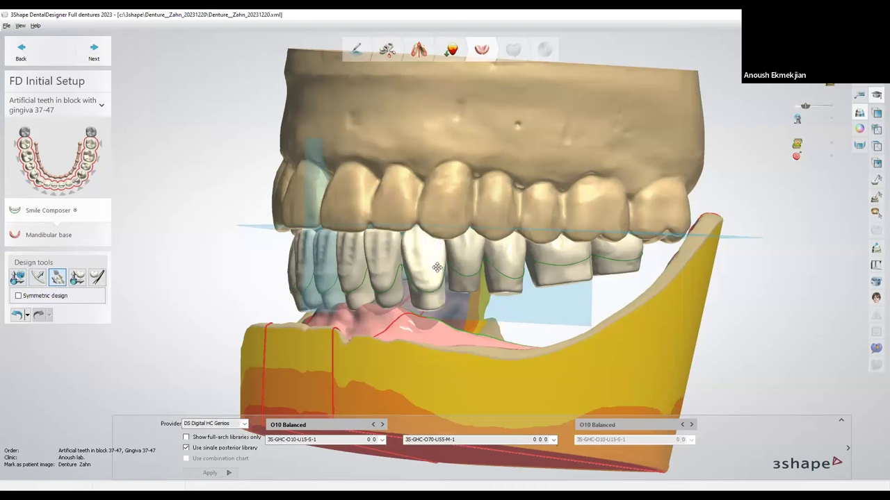
drag(434, 280, 426, 257)
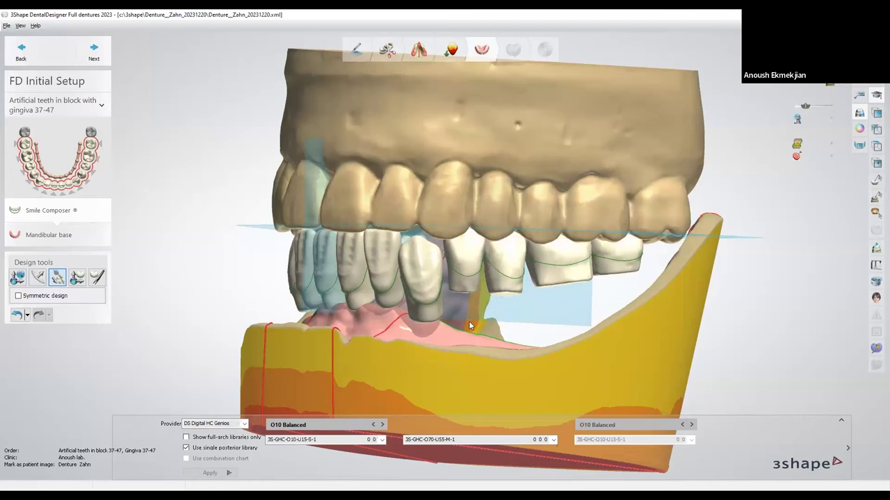
right_drag(477, 316, 445, 291)
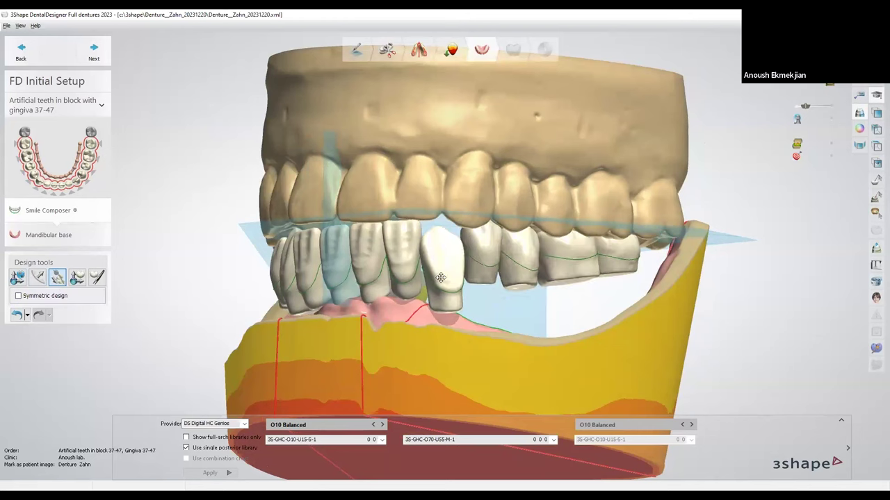
key(ctrl+z)
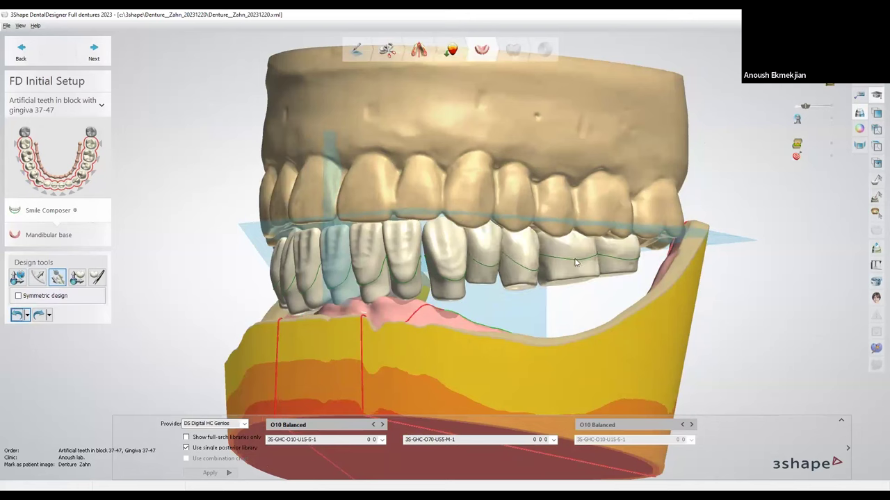
Lower the lower tooth block by 1.11 mm, then choose Individual setup
click(40, 278)
drag(485, 240, 490, 248)
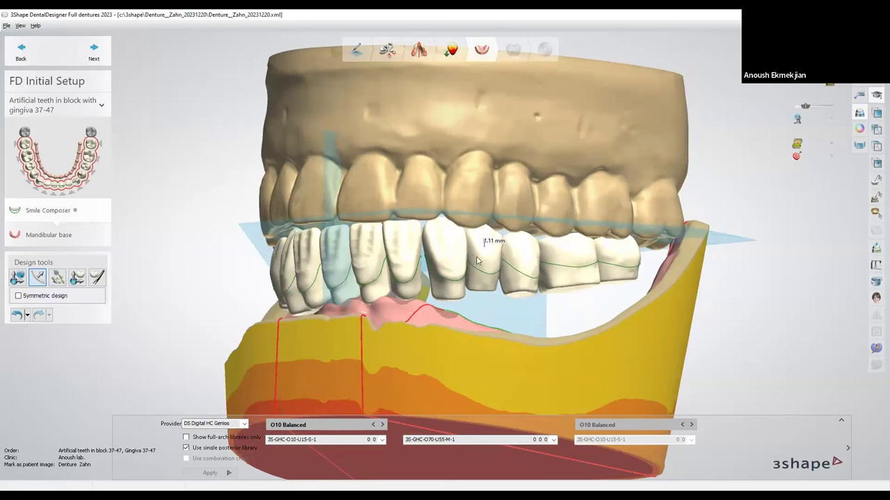
right_drag(498, 331, 493, 333)
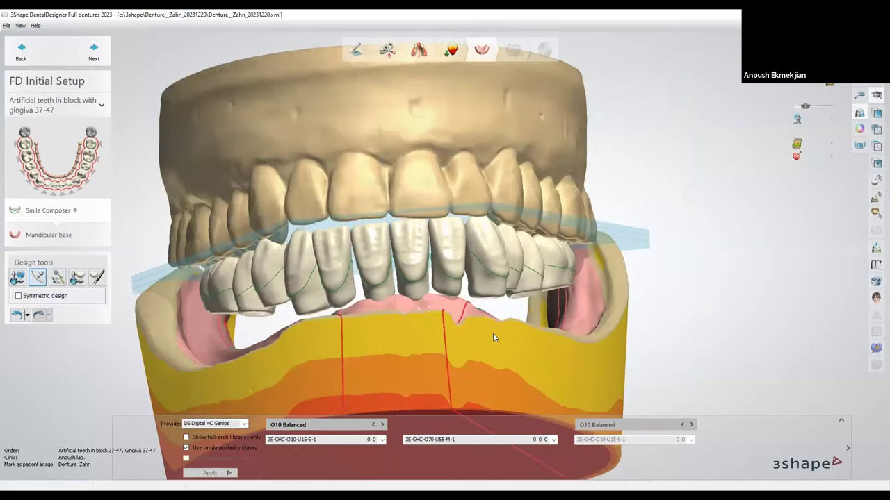
click(82, 278)
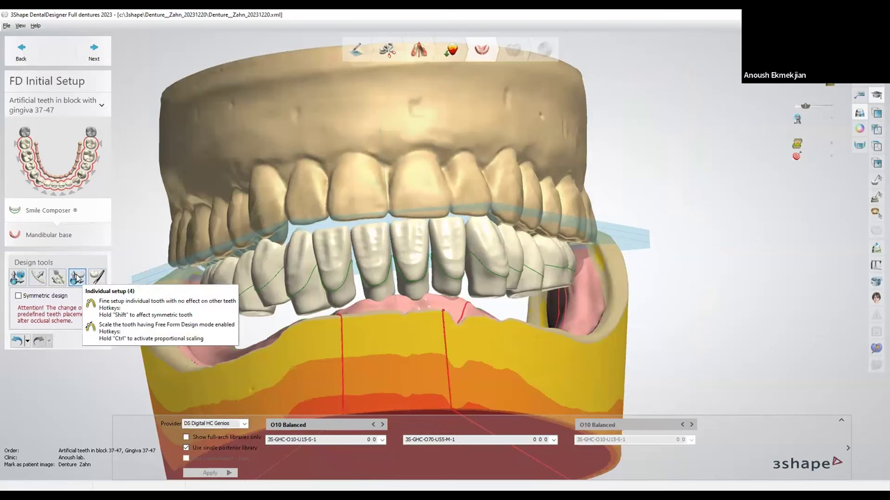
Move a lower front tooth 0.59 mm along its axis, 1.77 mm along the arch, 0.87 mm back
mouse_move(341, 249)
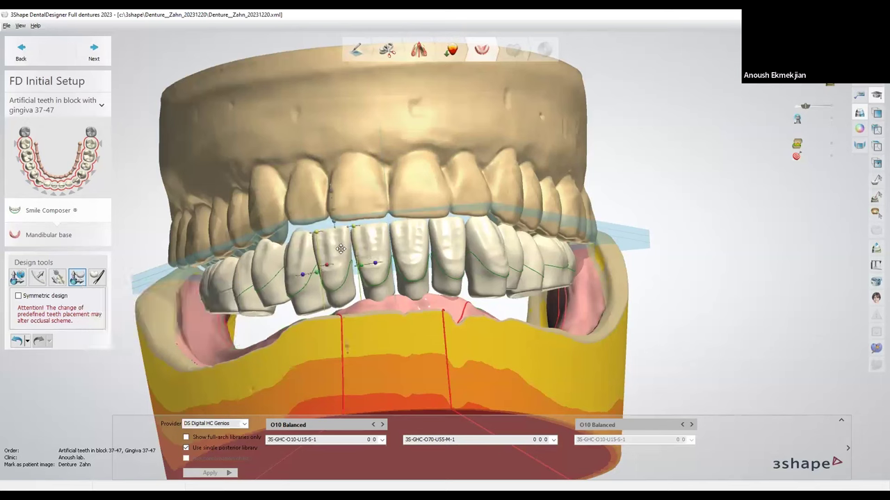
scroll(335, 274, up, 2)
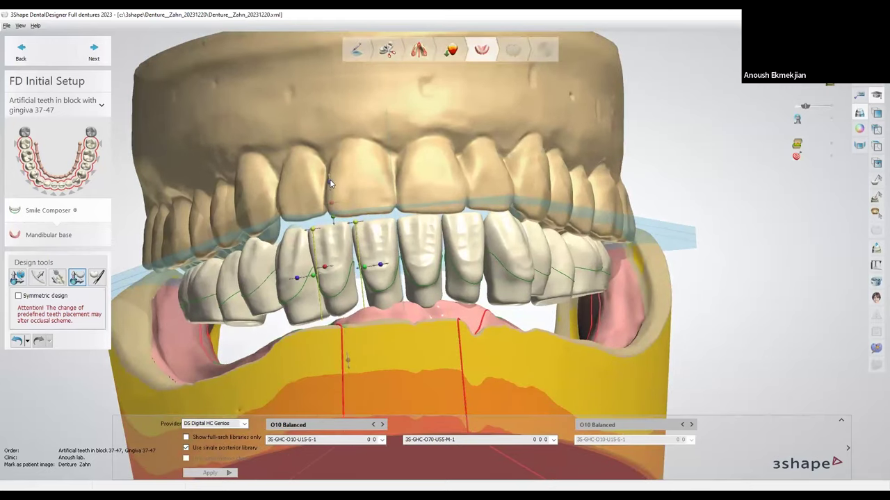
drag(329, 175, 332, 185)
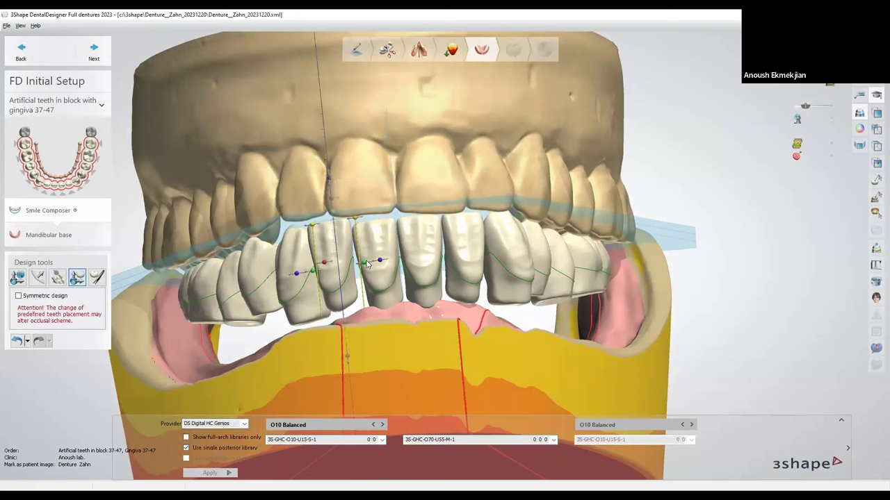
drag(365, 262, 366, 263)
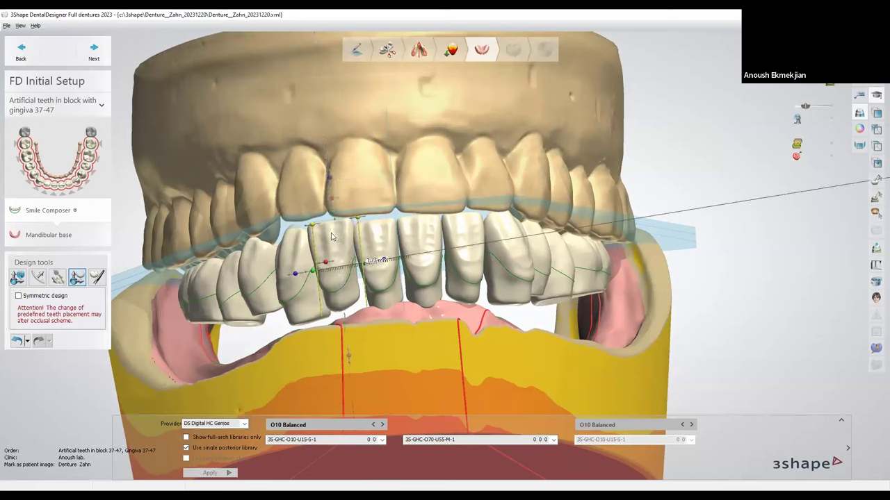
drag(355, 221, 356, 221)
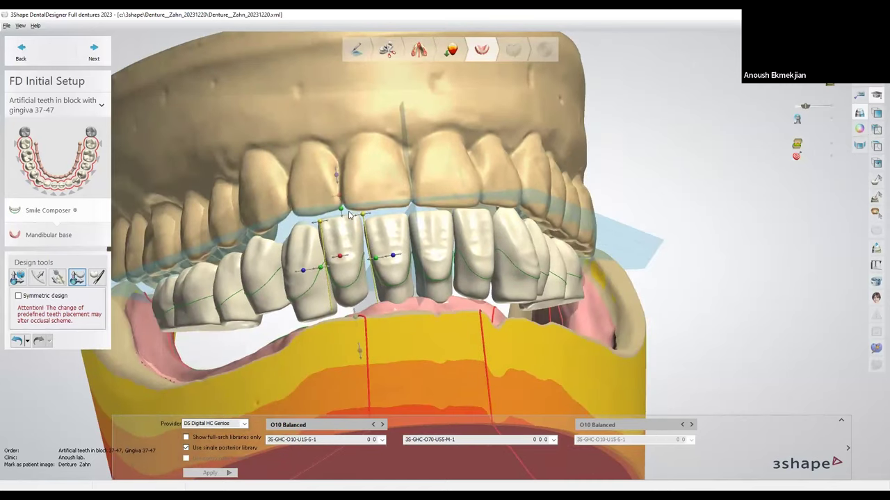
Lower the incisor's edge 0.50 mm, reposition it 0.48 mm and nudge it 0.09 mm
mouse_move(363, 217)
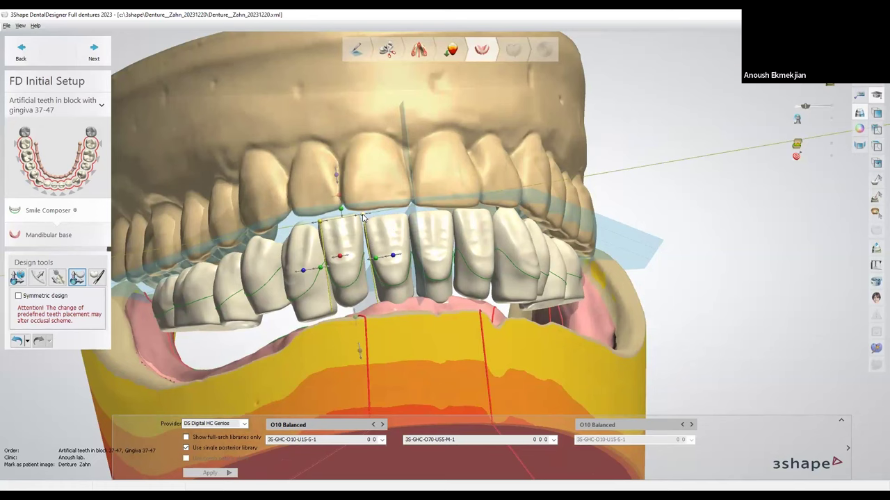
drag(343, 214, 346, 217)
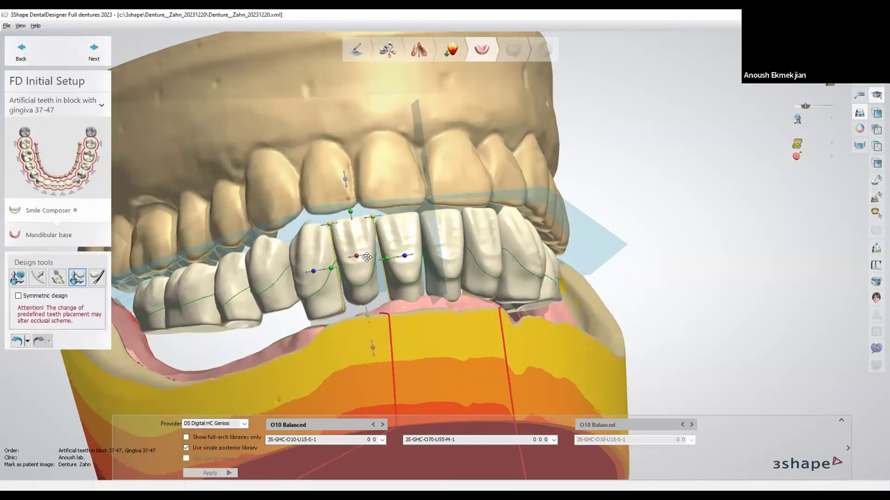
drag(362, 270, 362, 273)
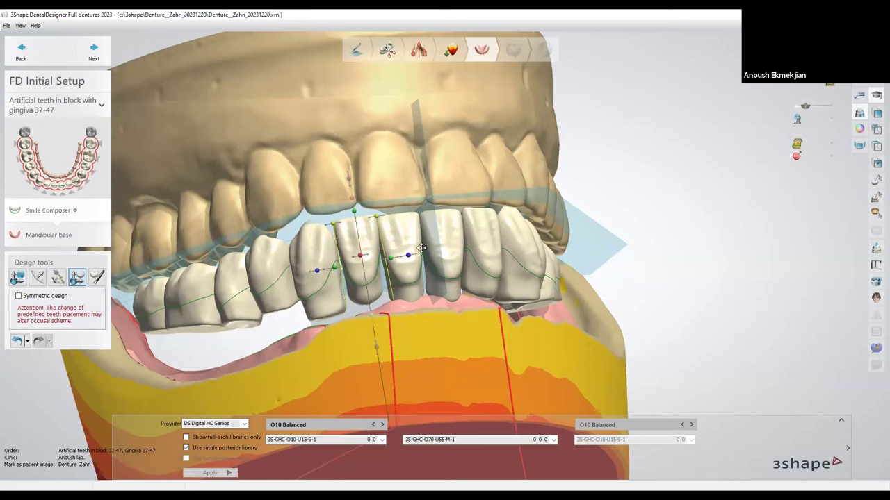
drag(410, 242, 406, 238)
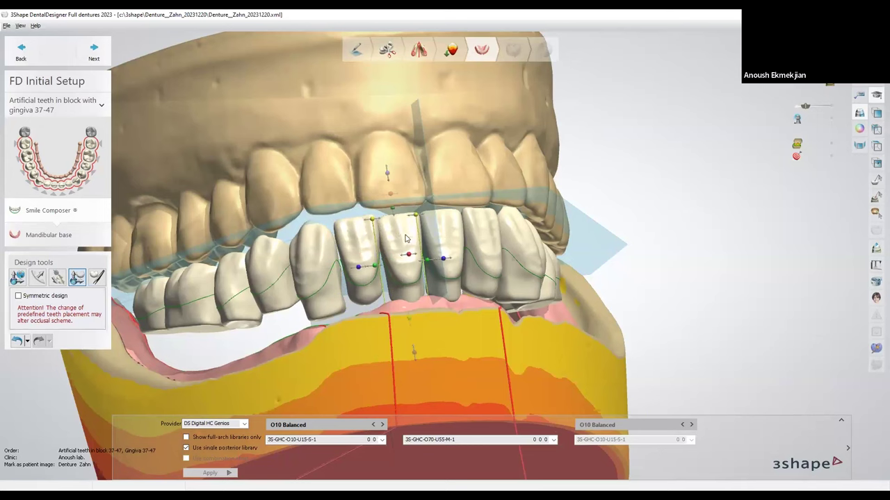
Place the incisor on the mirror plane and bring the lower front tooth into mesial contact
right_click(407, 238)
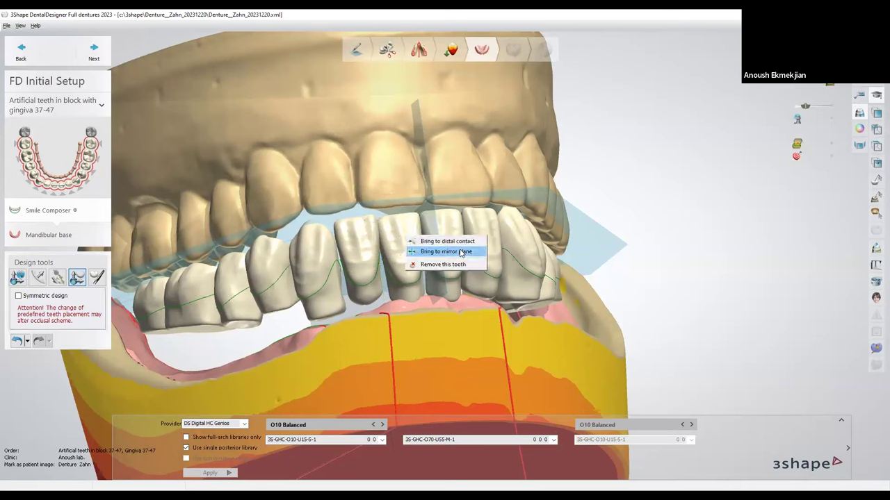
click(461, 252)
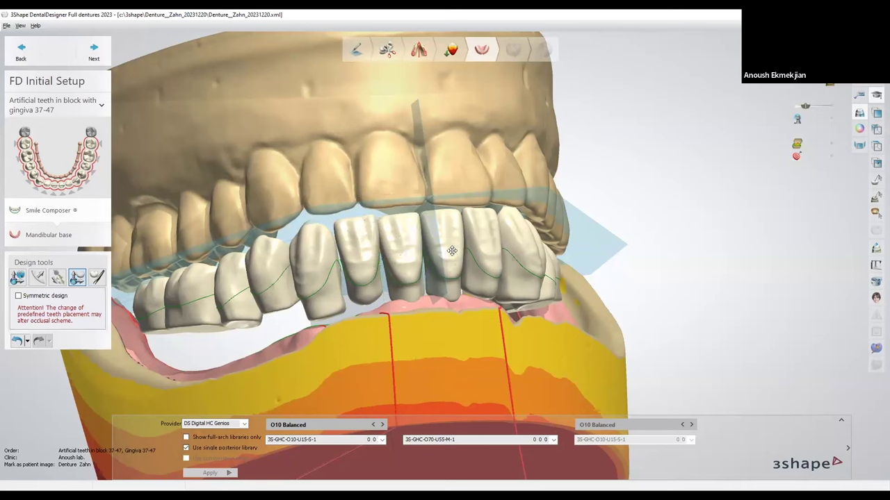
right_click(366, 243)
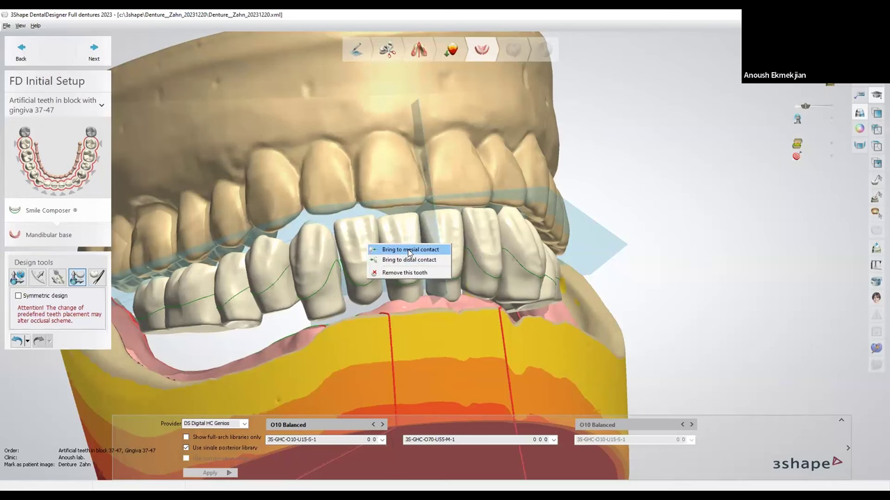
click(410, 250)
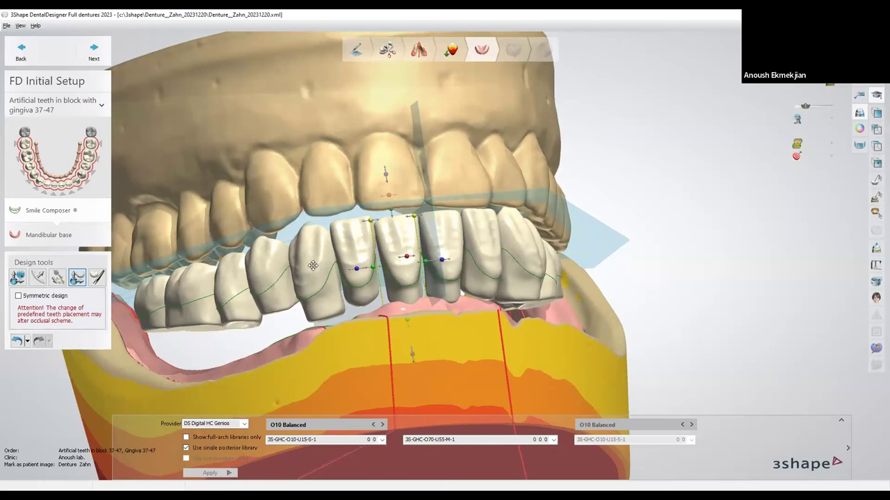
right_click(313, 266)
click(375, 273)
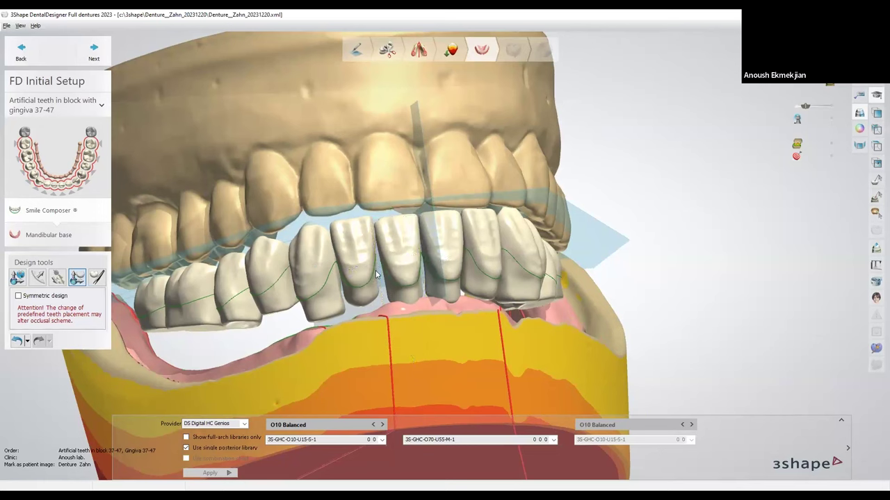
mouse_move(422, 264)
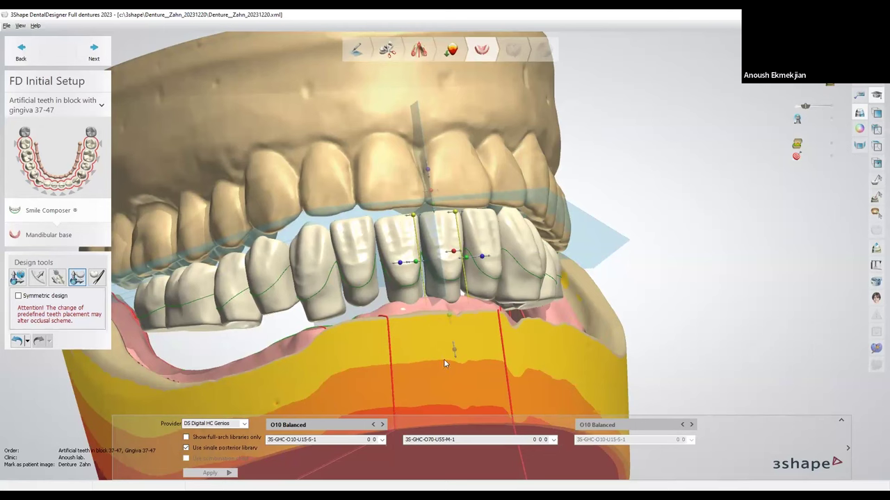
Set the occlusal plane transparency slider to zero to hide the plane
right_drag(493, 356, 349, 274)
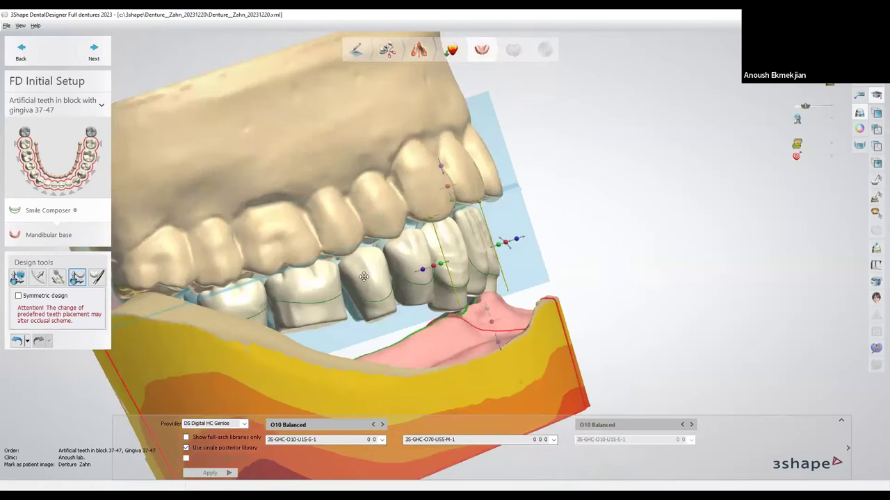
click(324, 280)
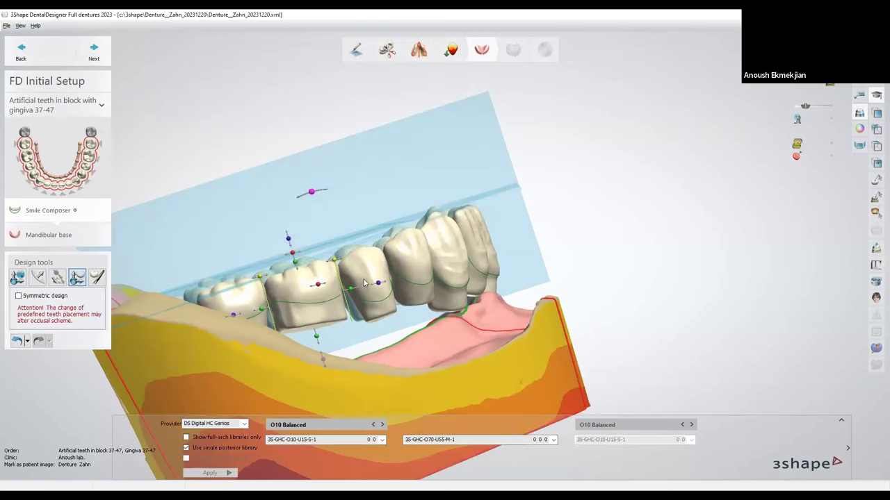
key(Escape)
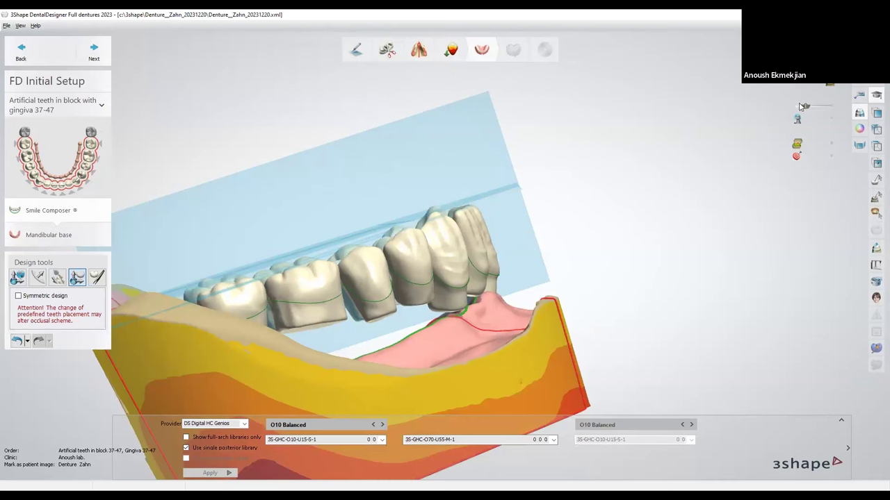
drag(803, 108, 797, 106)
Rotate the selected lower-left posterior tooth slightly in two small increments
click(301, 283)
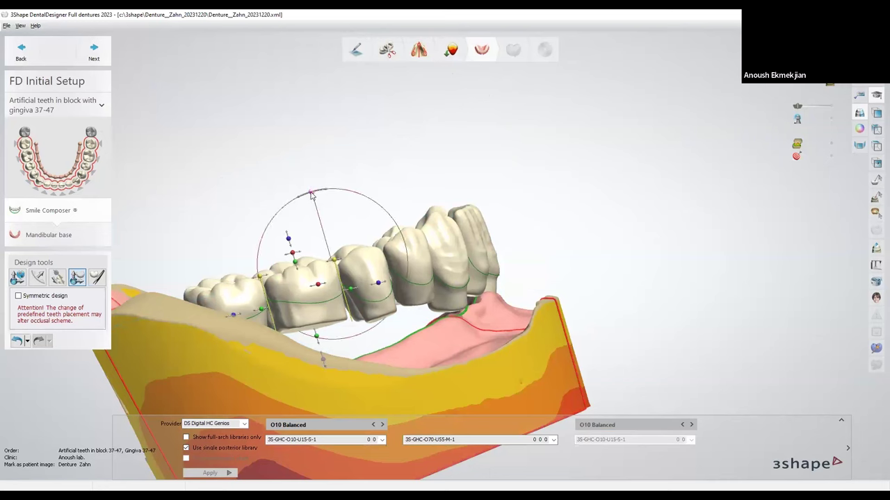
drag(308, 194, 314, 191)
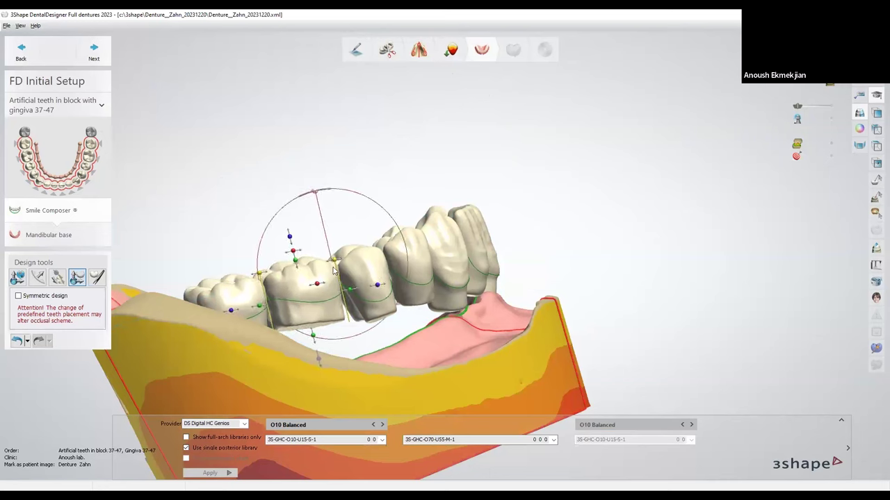
scroll(340, 267, up, 3)
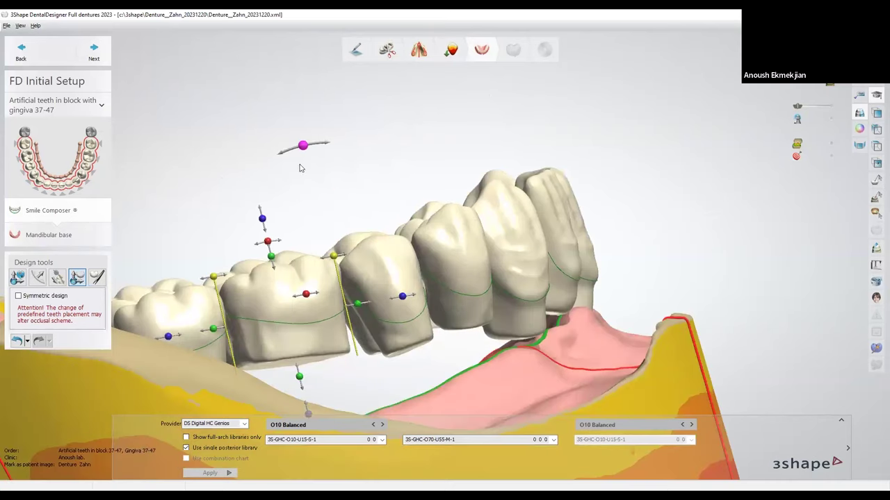
drag(303, 151, 299, 148)
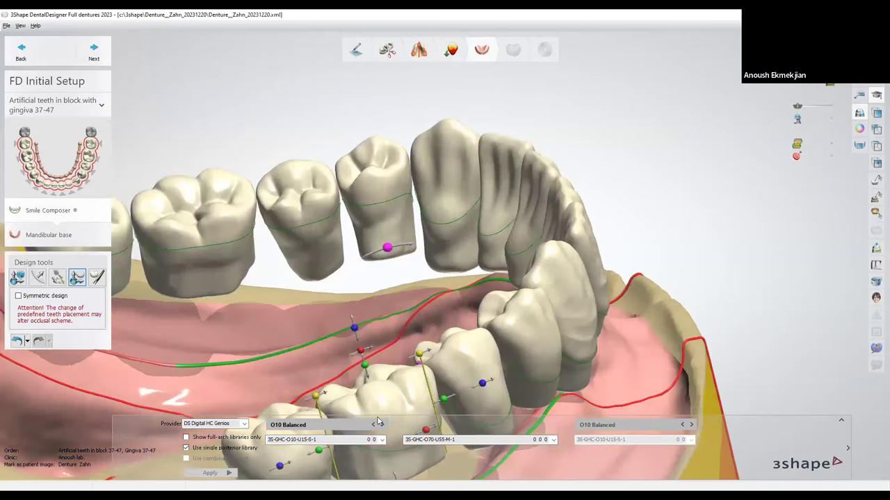
Orbit around the arch to check the lower teeth against the upper posterior teeth
right_drag(328, 365, 405, 408)
right_drag(422, 296, 407, 297)
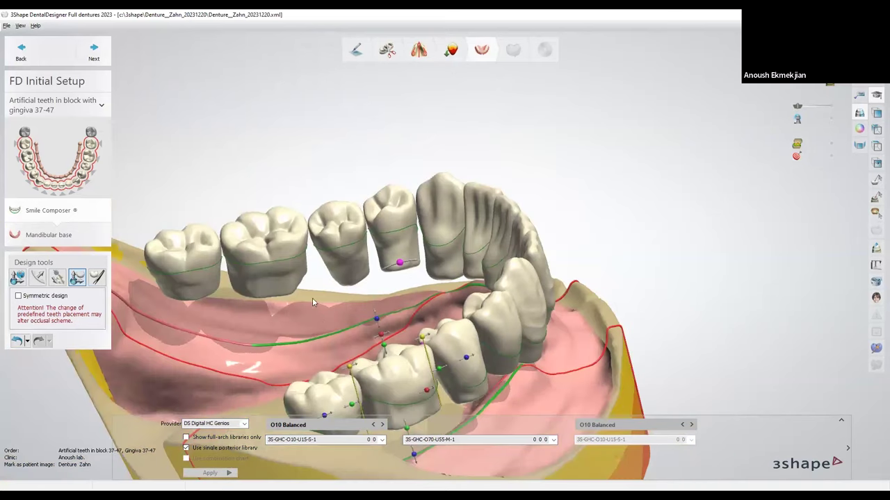
right_drag(312, 297, 331, 317)
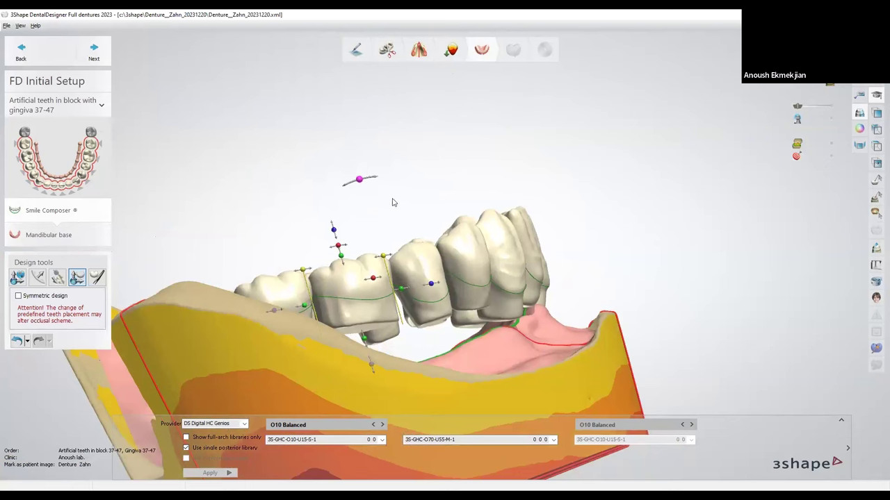
right_drag(403, 365, 401, 345)
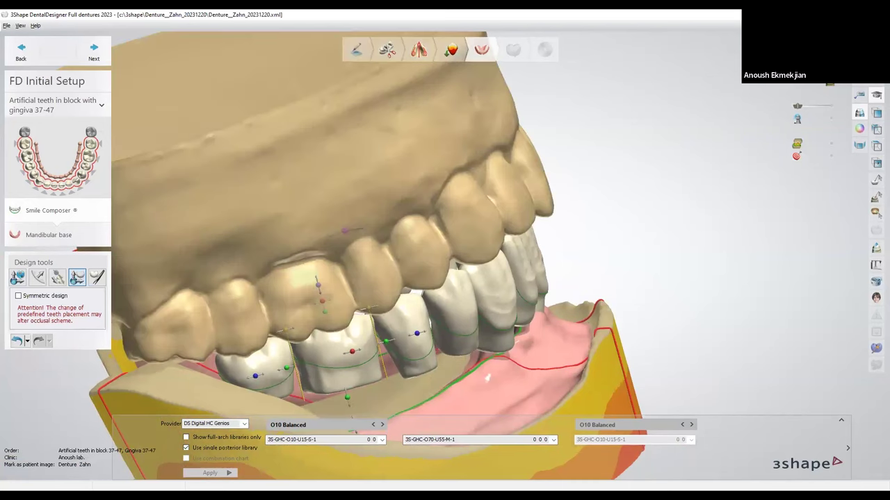
right_drag(346, 389, 350, 315)
click(16, 279)
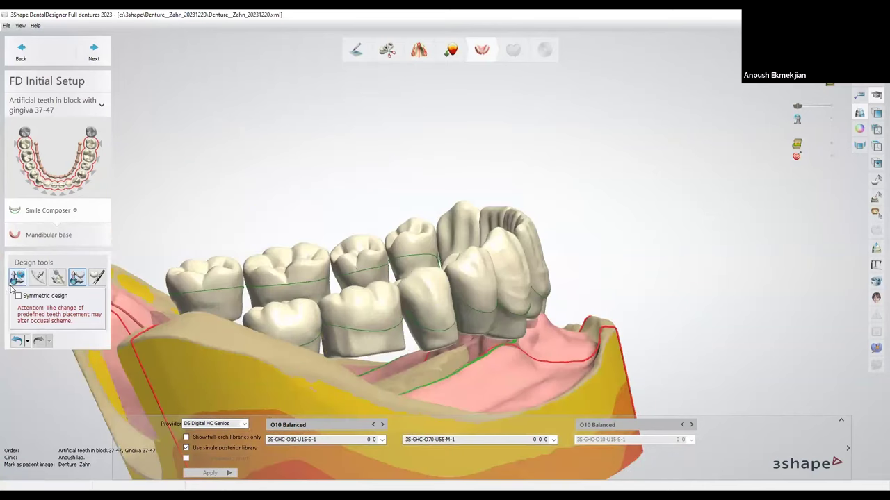
Sculpt the surface of a lower front tooth with the 4.62 mm sculpt brush
click(97, 278)
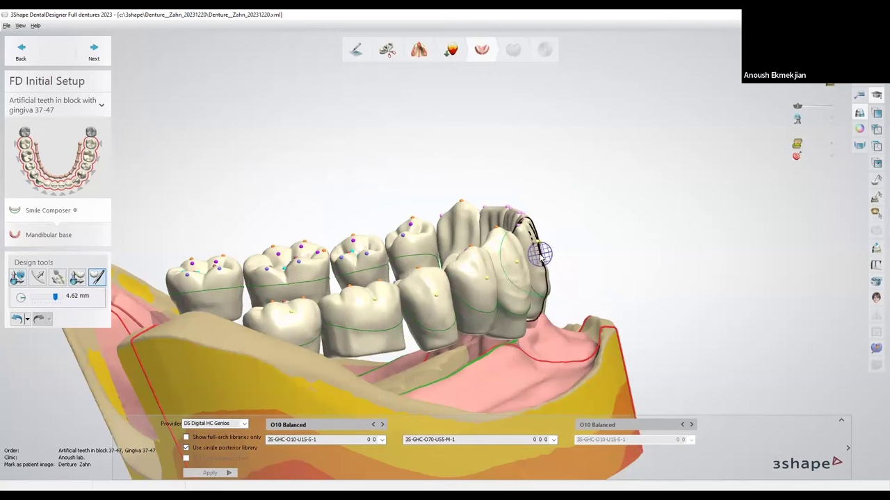
drag(536, 253, 545, 267)
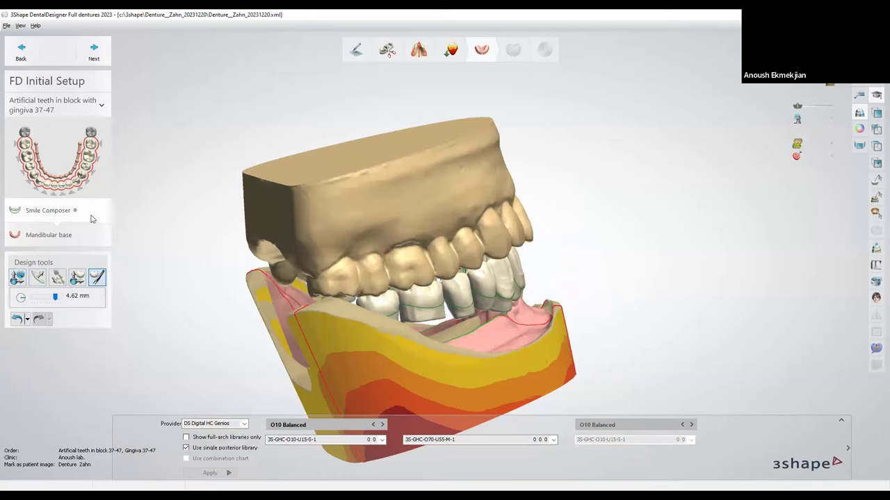
Proceed to Denture base design and turn on Fast edit line for the base outline
click(102, 60)
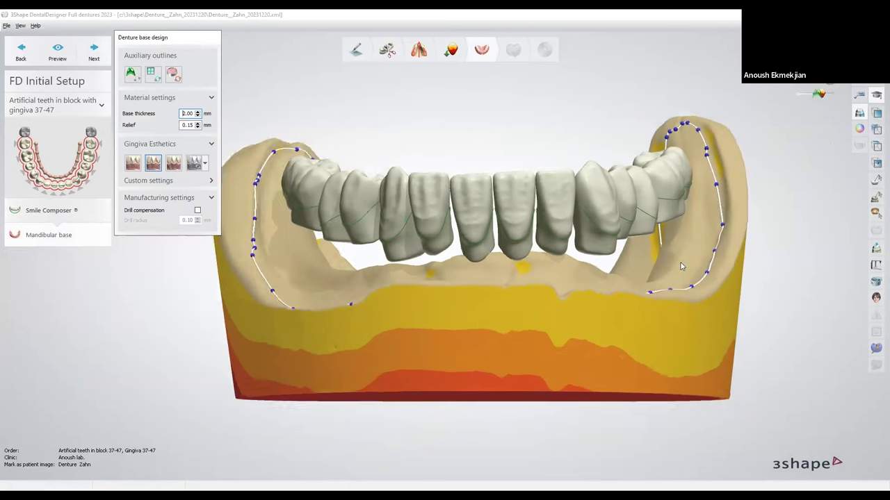
right_drag(686, 311, 683, 102)
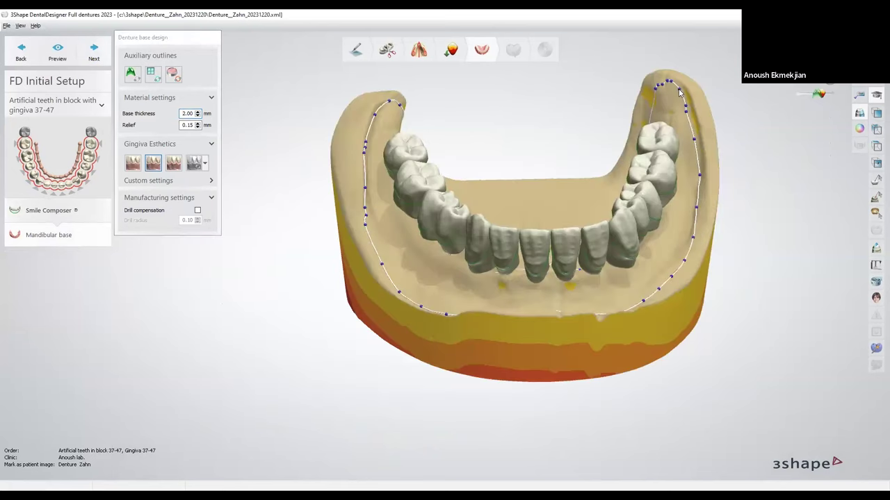
right_click(679, 90)
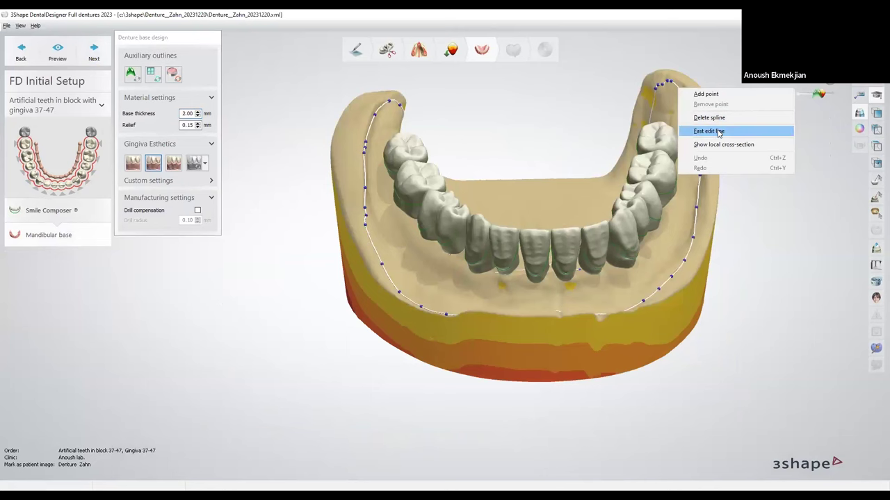
click(719, 132)
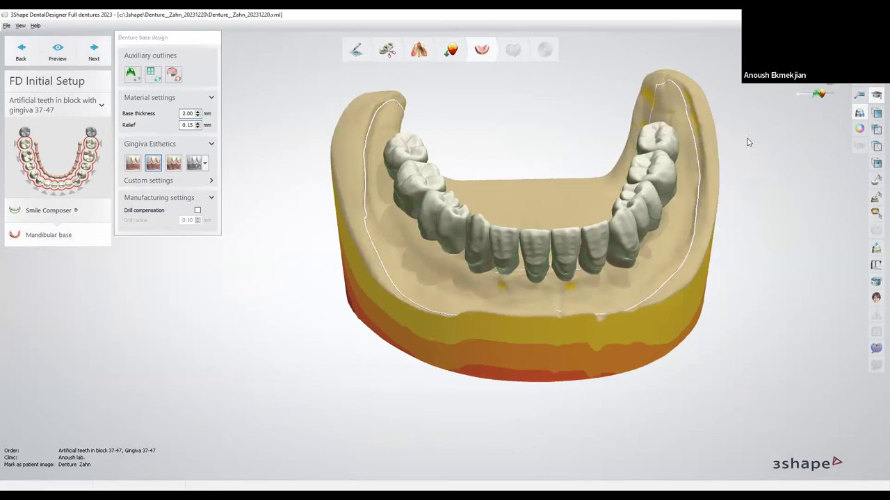
Redraw the right-side base outline through new points from its rear end, then inspect it
right_drag(748, 141, 859, 167)
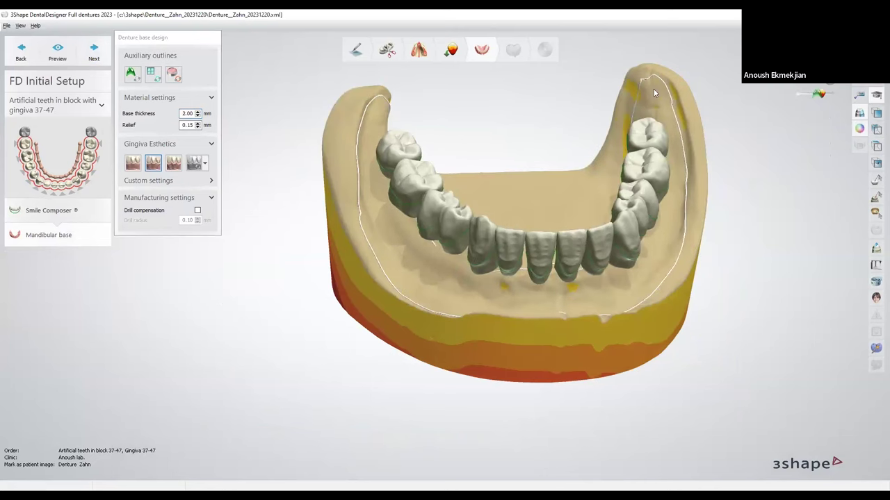
click(638, 76)
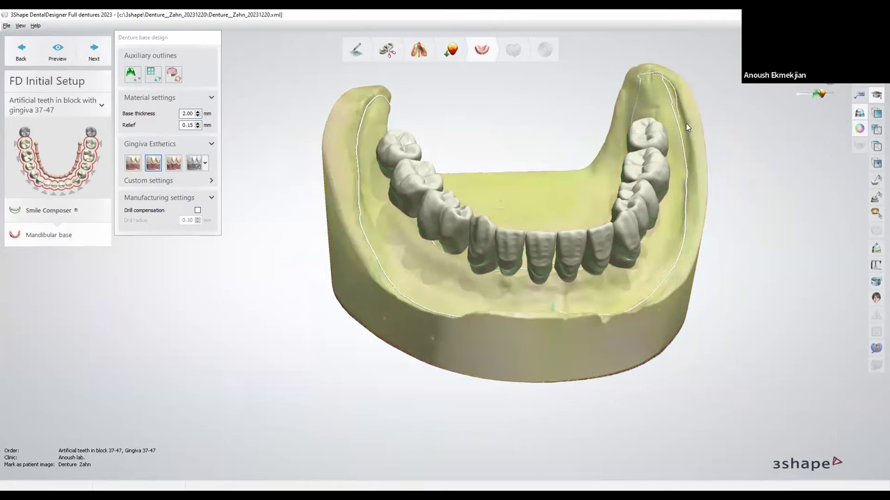
right_drag(654, 92, 612, 73)
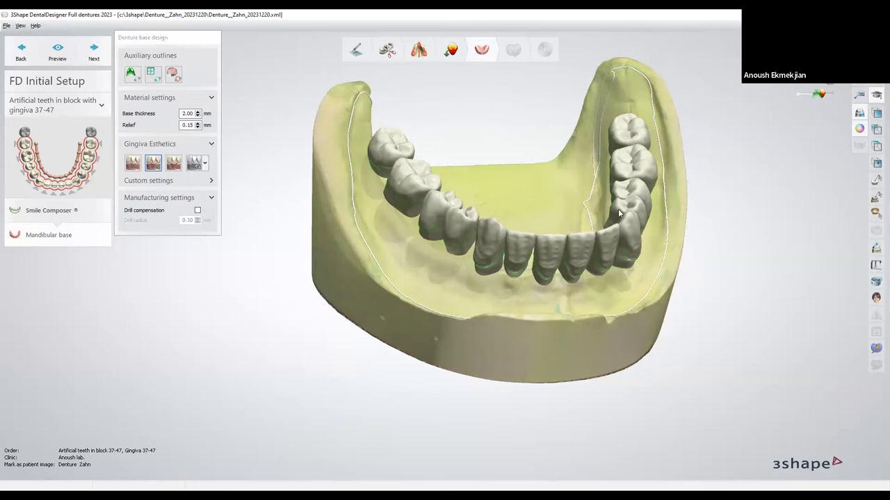
right_drag(645, 273, 573, 144)
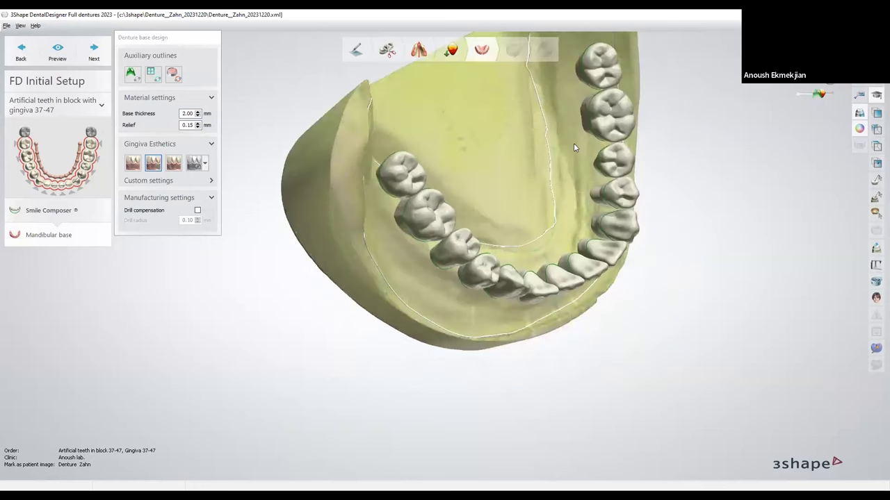
right_drag(506, 243, 509, 115)
click(511, 112)
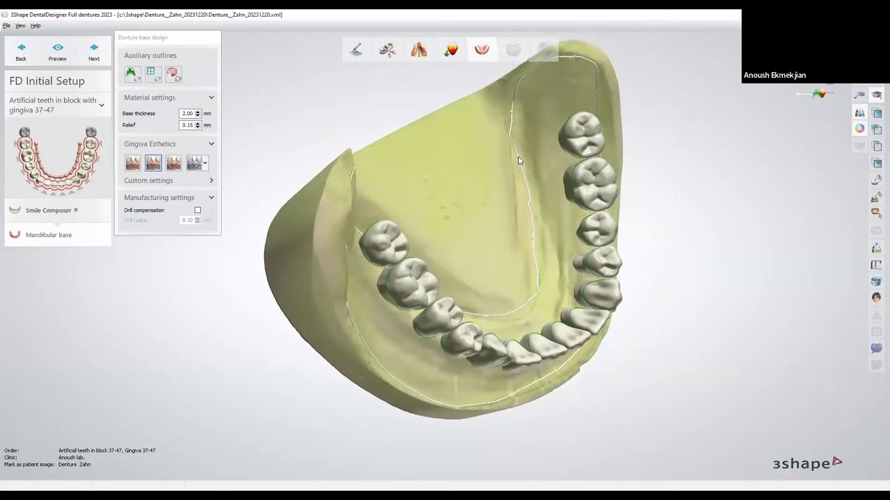
click(532, 221)
click(531, 223)
right_drag(498, 327, 540, 315)
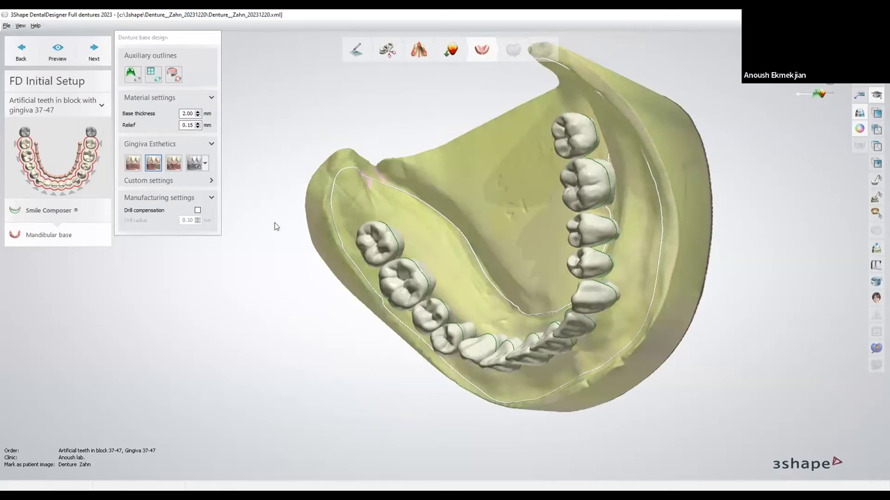
right_drag(676, 243, 657, 243)
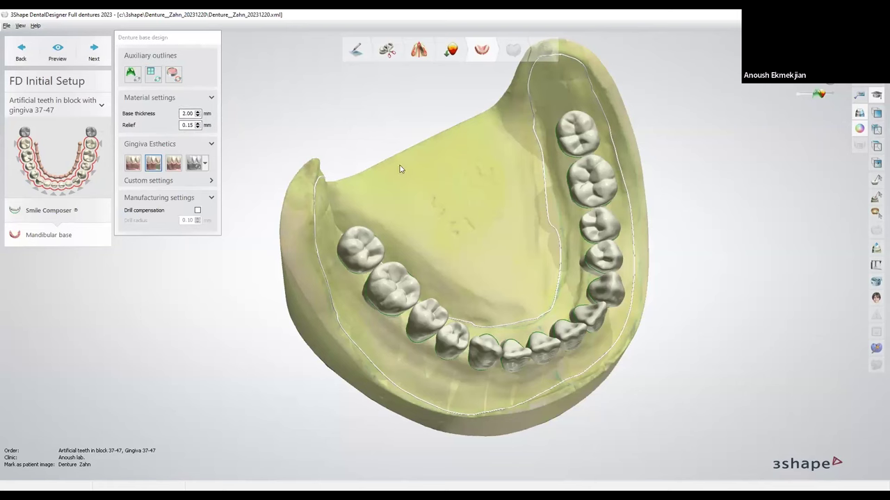
right_drag(438, 216, 439, 220)
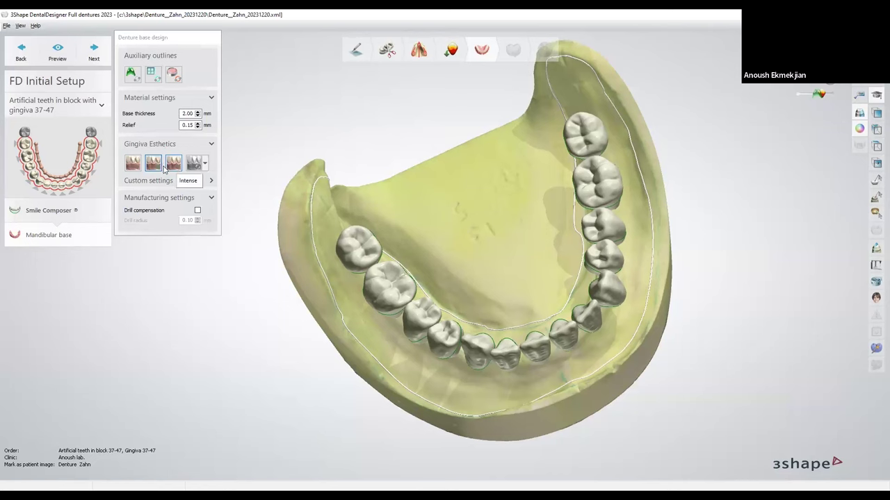
Lengthen the interdental papillae, apply the second Gingiva Esthetics preset and run Preview
click(186, 181)
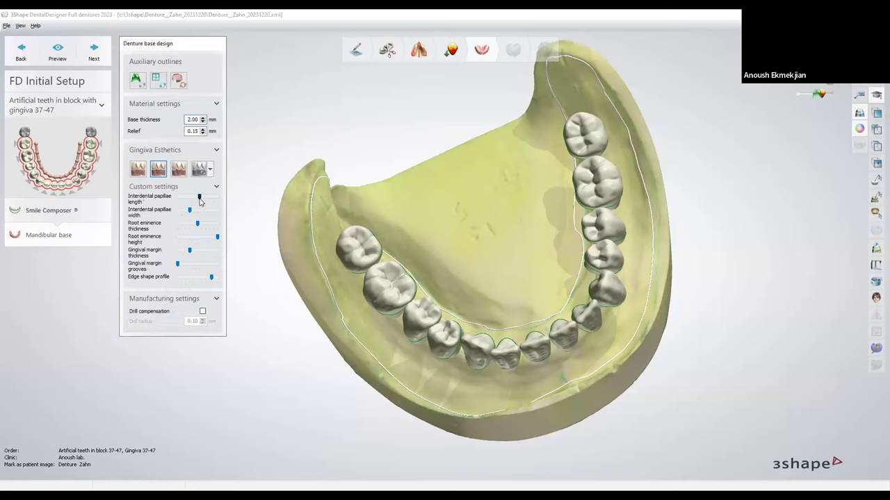
mouse_move(199, 200)
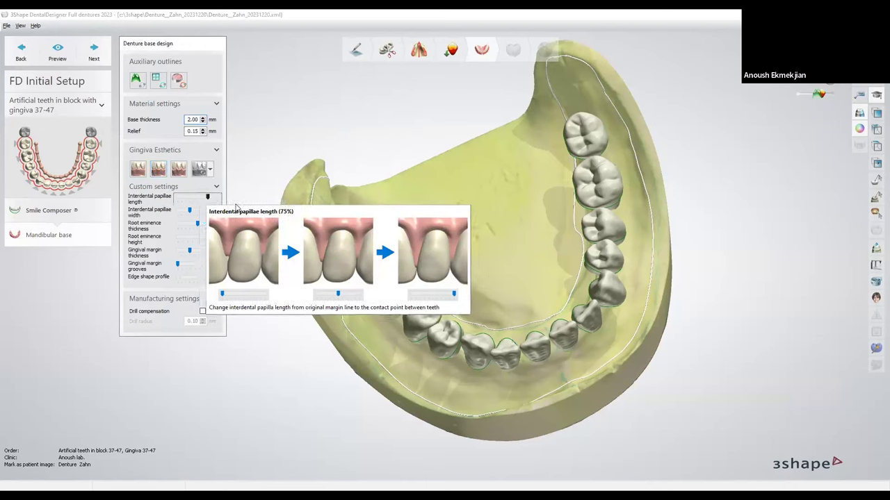
click(206, 199)
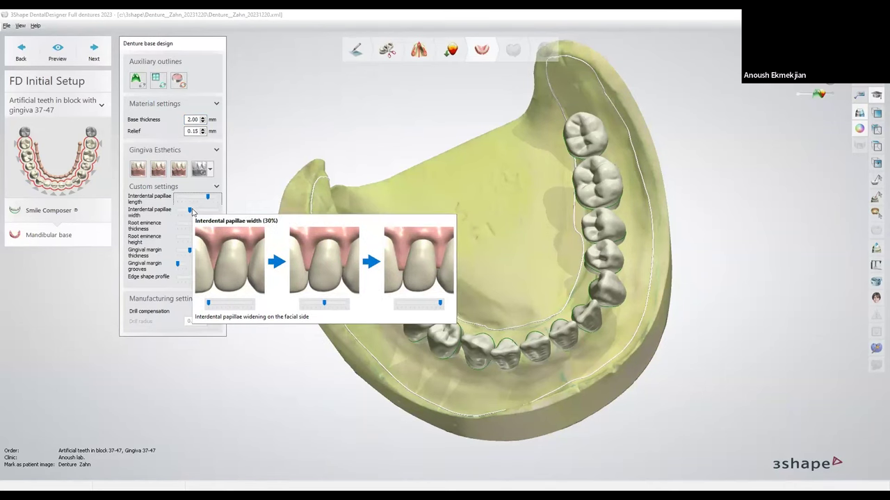
click(159, 171)
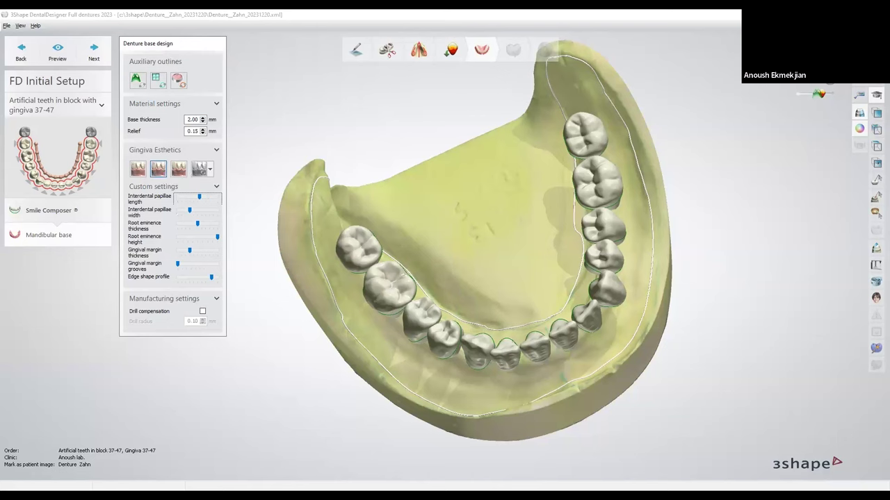
click(57, 52)
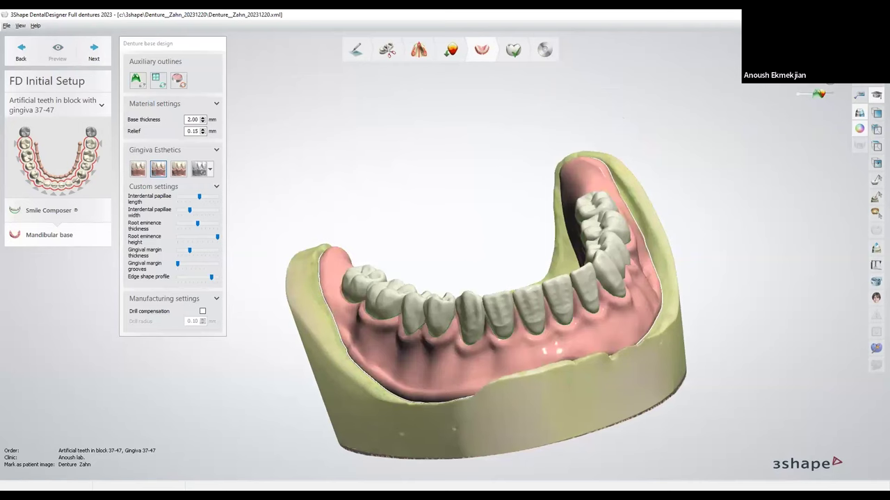
Check the finished denture base from a side-on view, then advance to Anatomy Design
right_drag(526, 393, 523, 363)
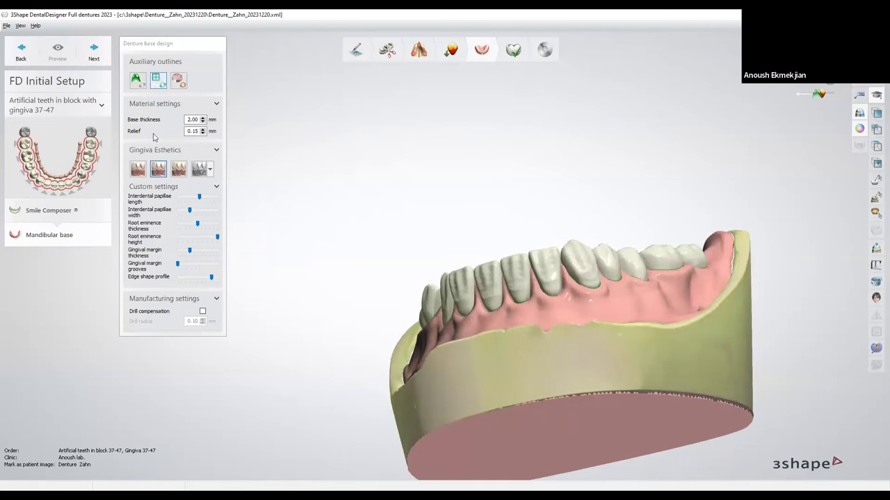
right_drag(606, 349, 549, 347)
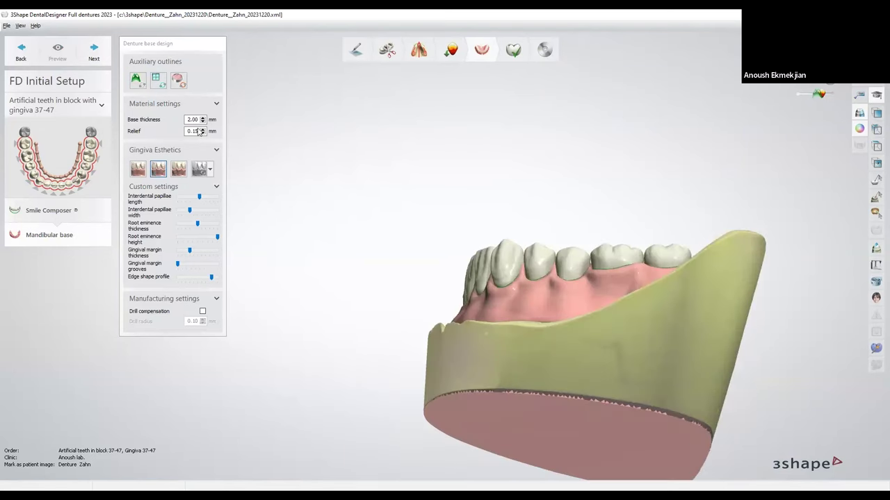
click(95, 50)
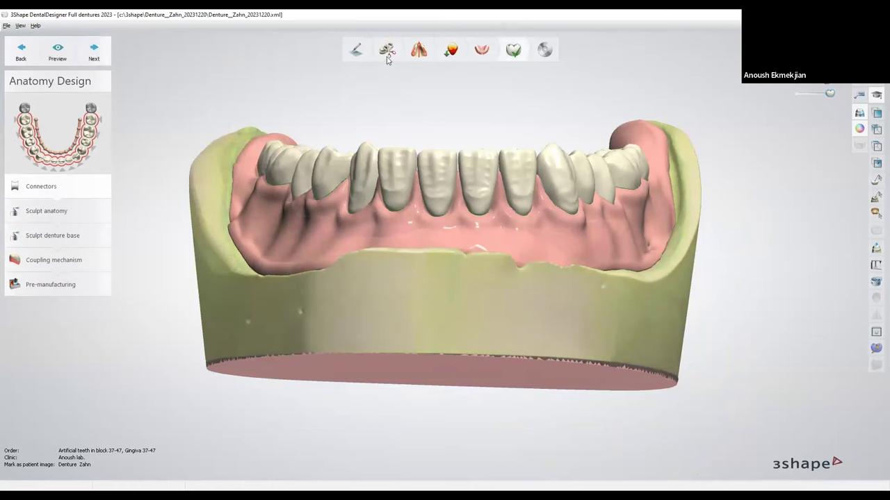
Open the Connectors settings with the gingiva hidden to expose the teeth
click(105, 188)
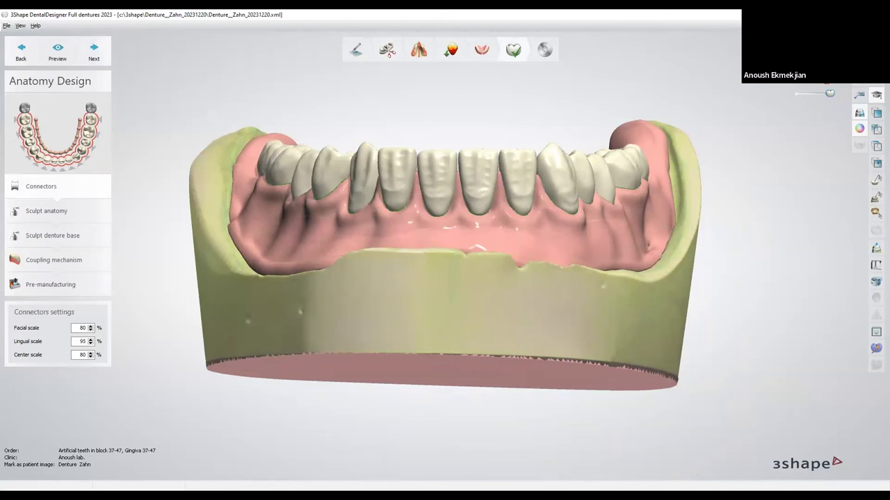
click(806, 88)
right_drag(395, 283, 442, 292)
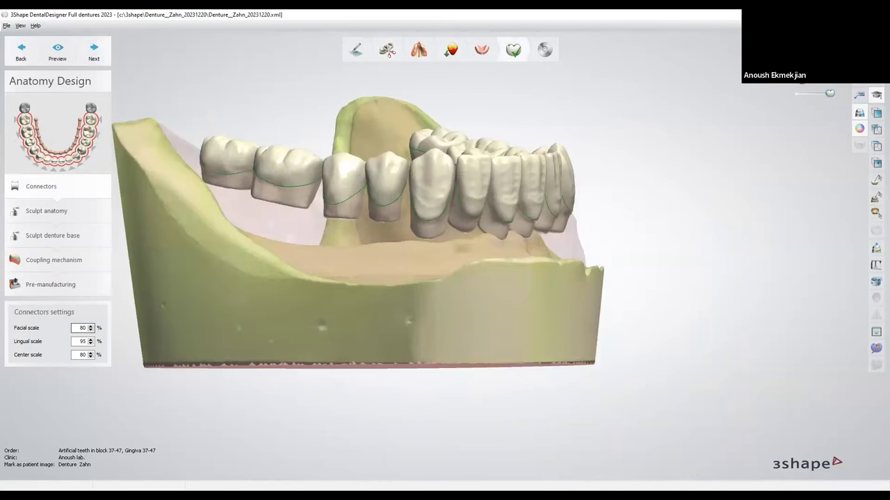
Set the connector scales to Facial 70, Lingual 70 and Center 60
double_click(82, 327)
text(70)
click(90, 339)
key(ctrl+a)
text(70)
double_click(82, 354)
text(60)
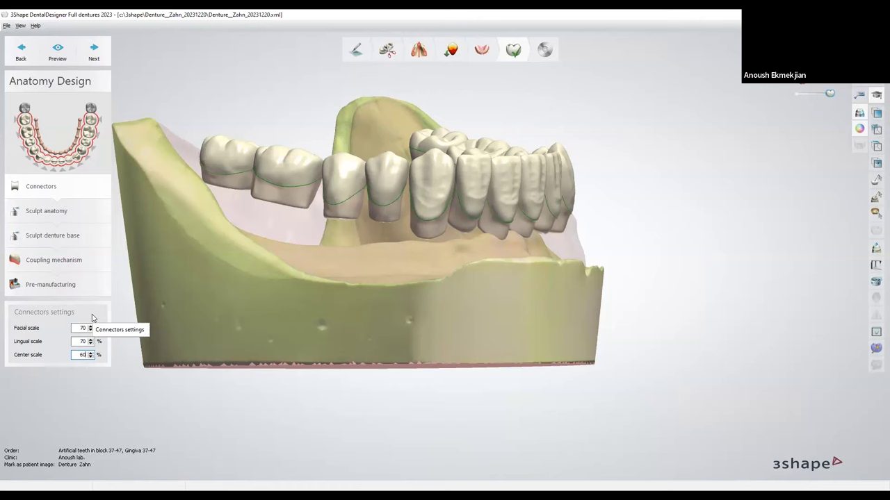
Preview the regenerated connectors and check the far side of the arch
click(60, 54)
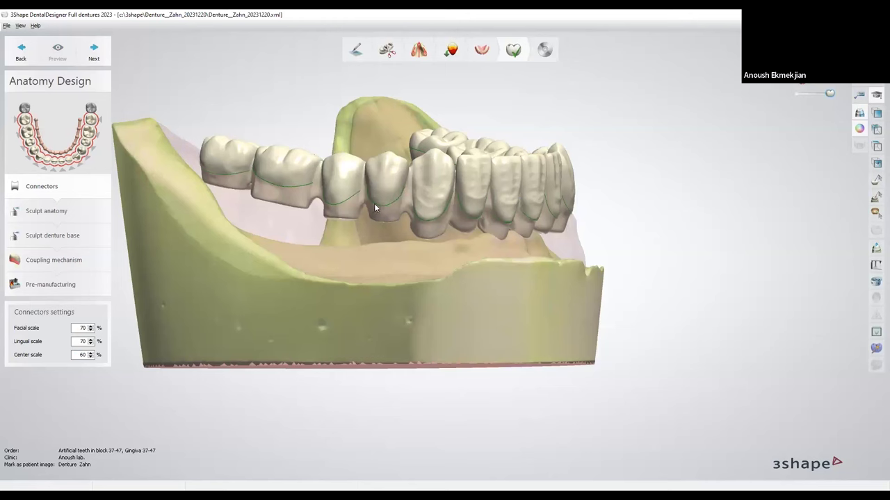
right_drag(446, 216, 336, 207)
click(79, 215)
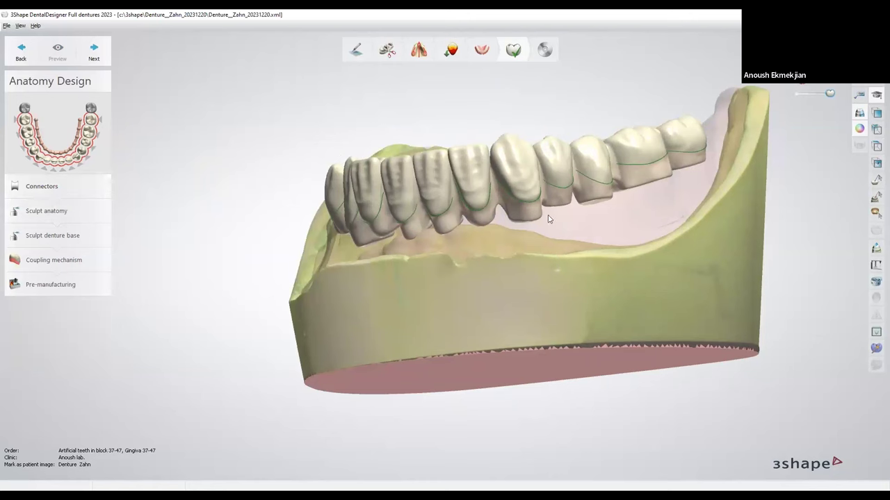
Open Sculpt anatomy, raise the morphing radius to 4.62 mm, and pick the wax knife
click(59, 215)
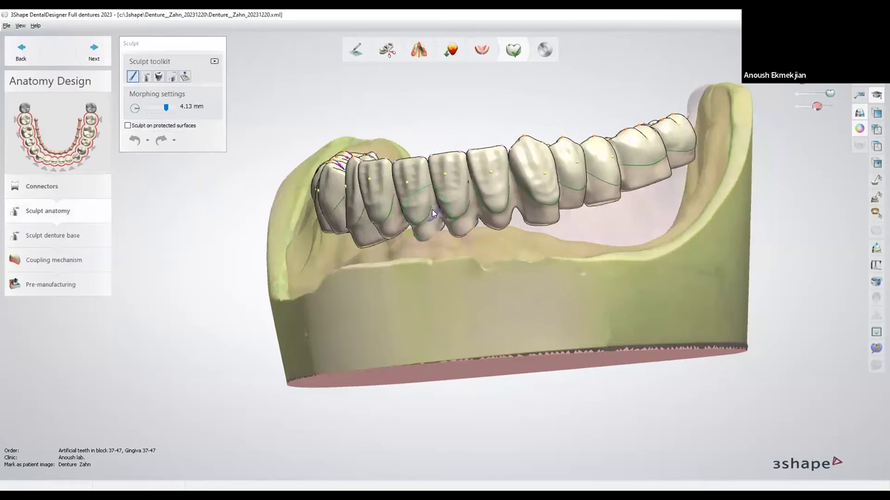
right_drag(468, 206, 437, 178)
ctrl+scroll(437, 182, up, 2)
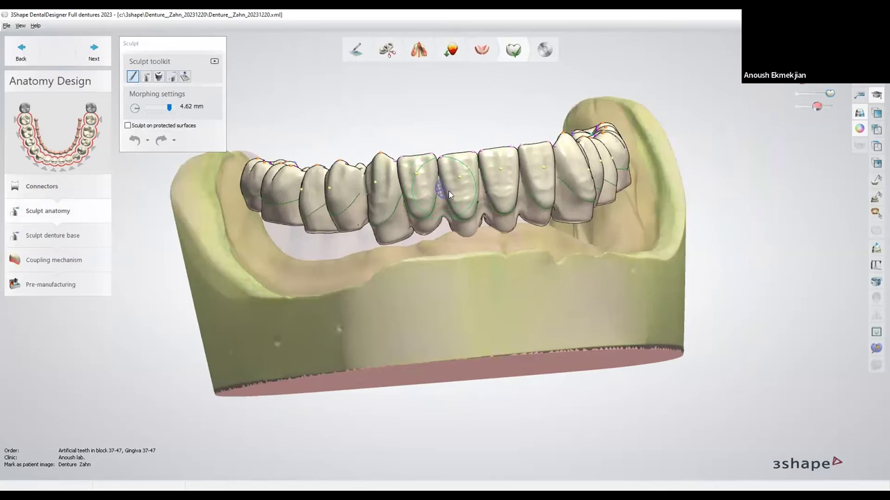
click(147, 78)
Inspect the front teeth close up and set the wax knife to smoothing at 2.16 mm, 1.60 strength
click(189, 110)
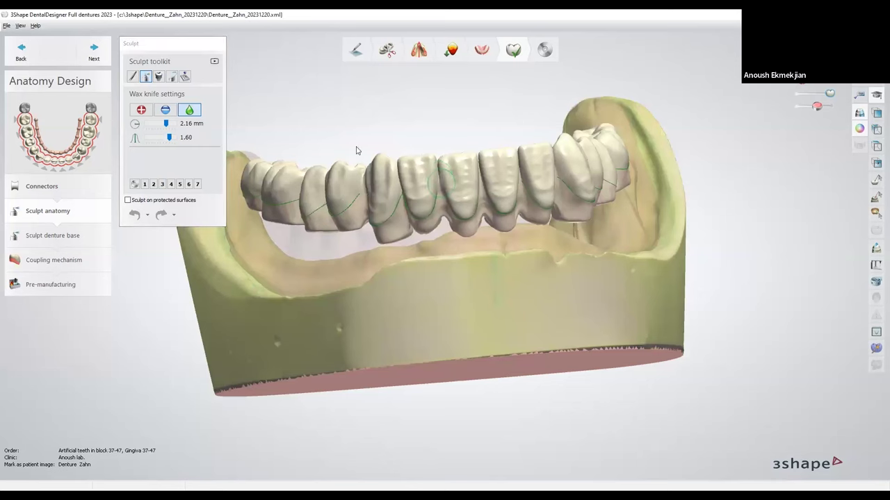
click(164, 109)
scroll(437, 175, up, 3)
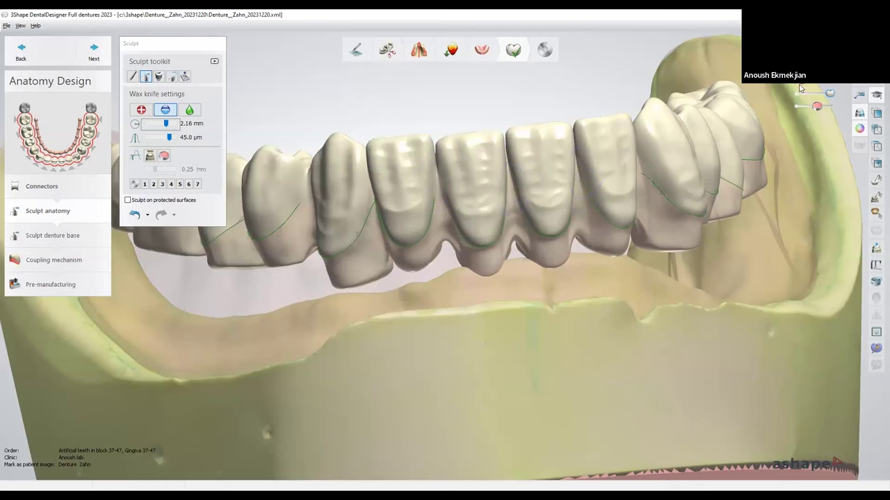
right_drag(403, 188, 437, 206)
right_drag(396, 240, 269, 165)
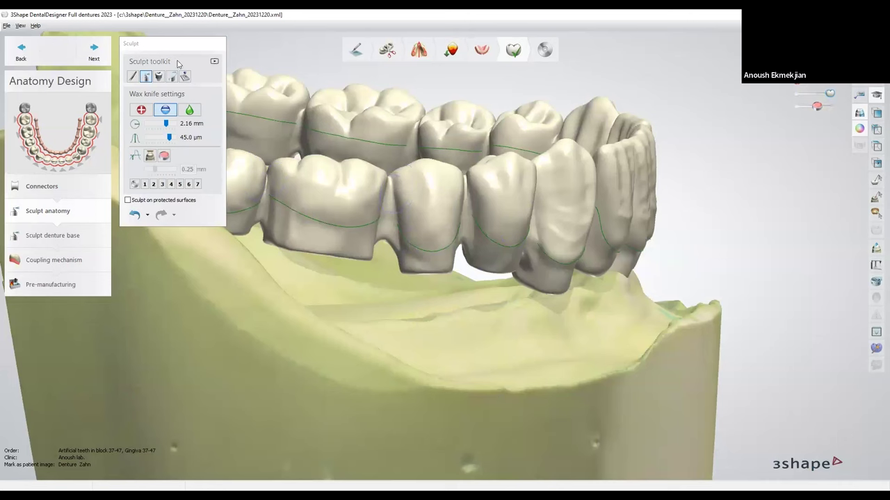
click(189, 110)
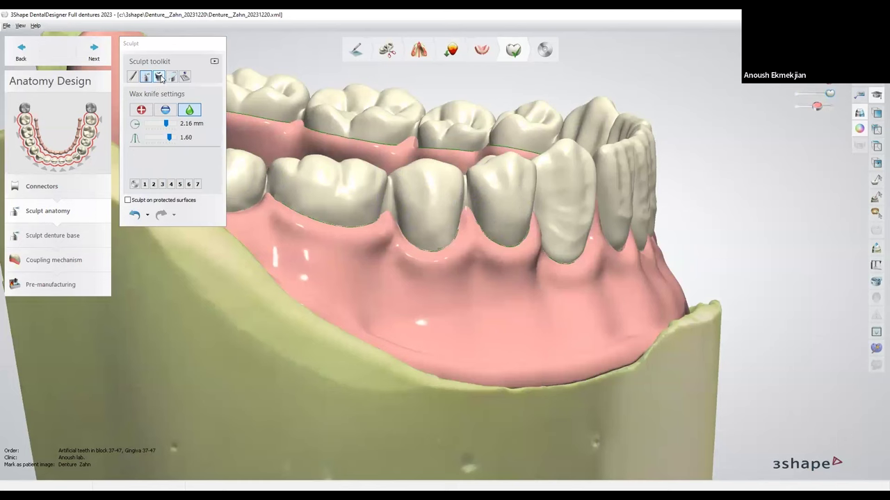
Switch to the Attachment tool and browse its attachment type and group lists
right_drag(370, 297, 361, 347)
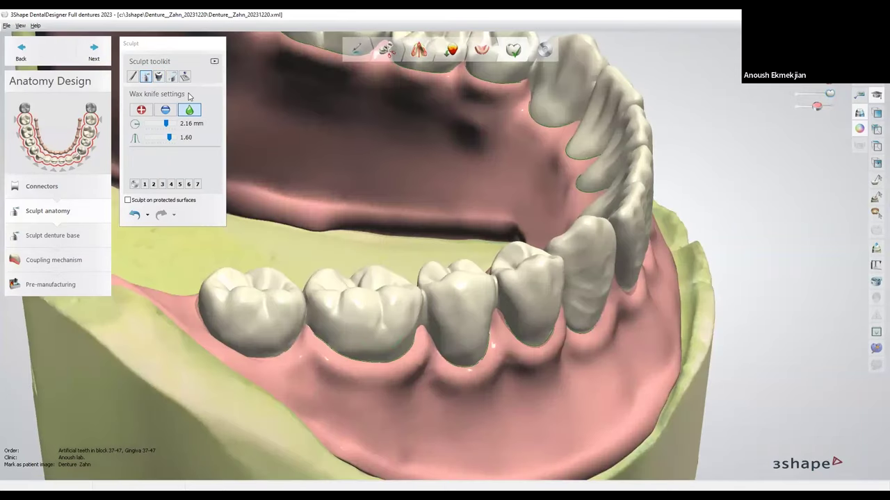
click(160, 77)
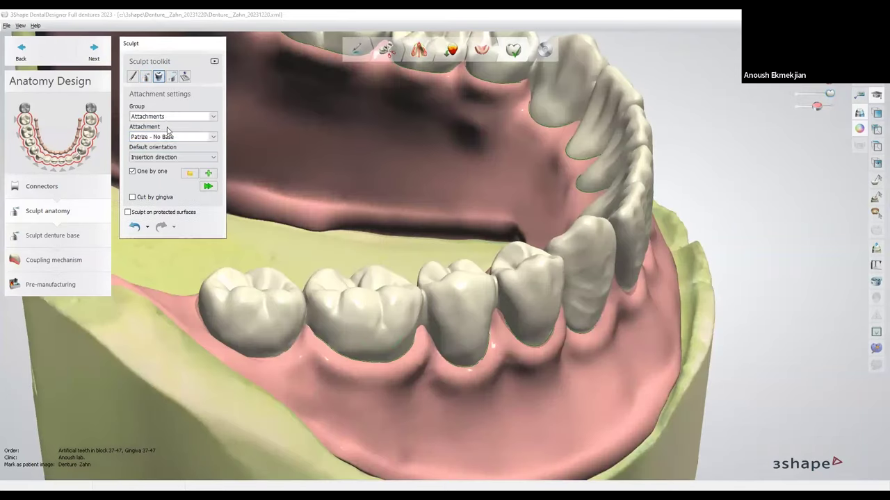
click(178, 137)
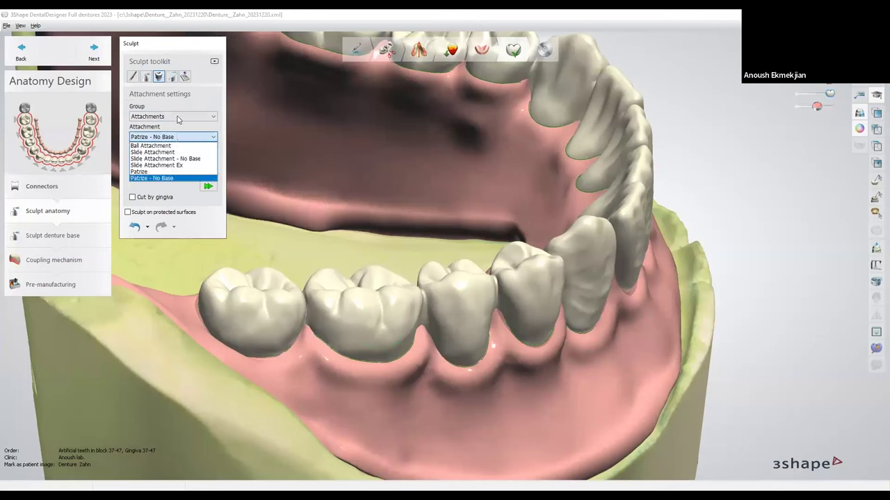
click(178, 116)
click(177, 117)
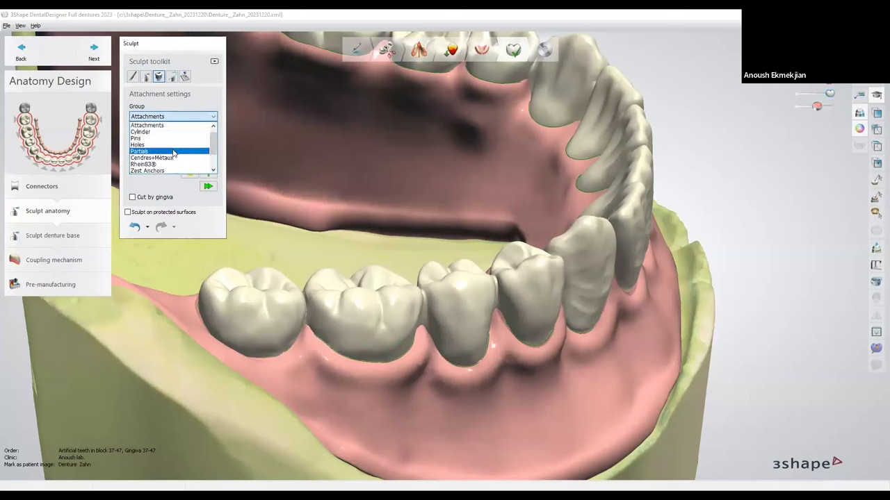
scroll(180, 134, up, 1)
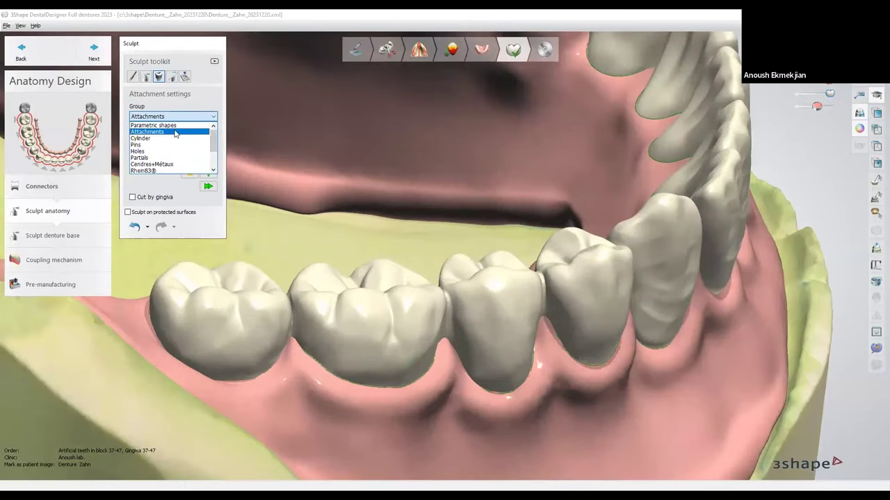
click(181, 119)
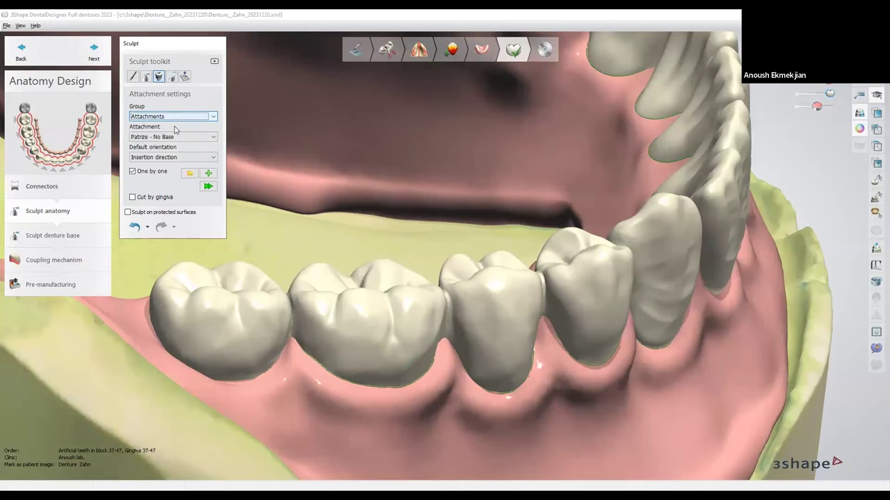
Choose the Parametric shapes group, Cylinder attachment, and View direction orientation
click(182, 120)
scroll(182, 146, up, 2)
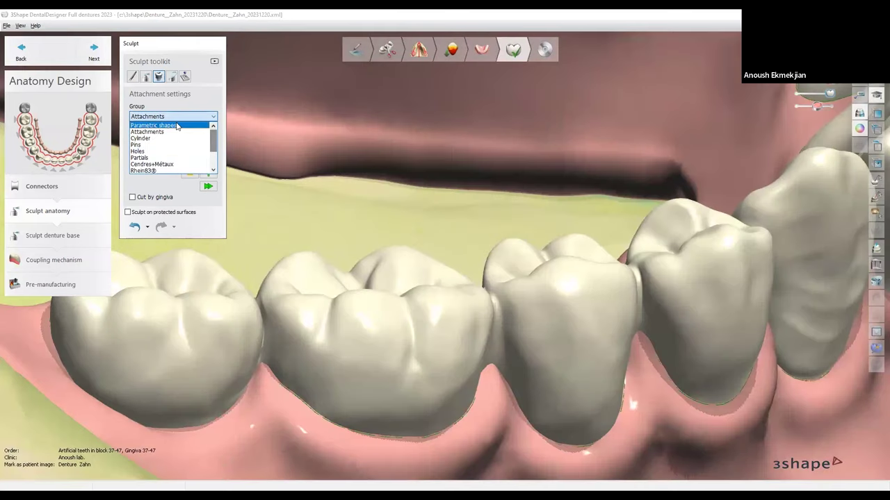
click(182, 137)
click(181, 138)
click(176, 158)
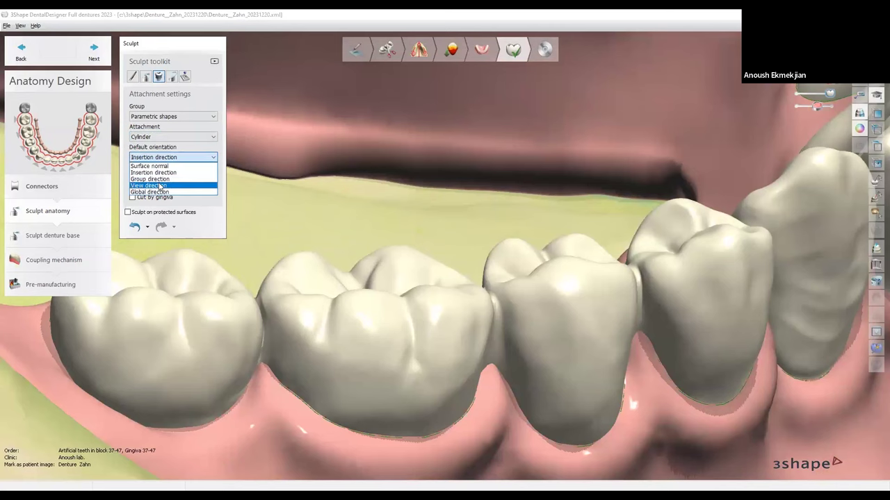
click(161, 187)
scroll(302, 188, down, 5)
right_drag(303, 189, 295, 278)
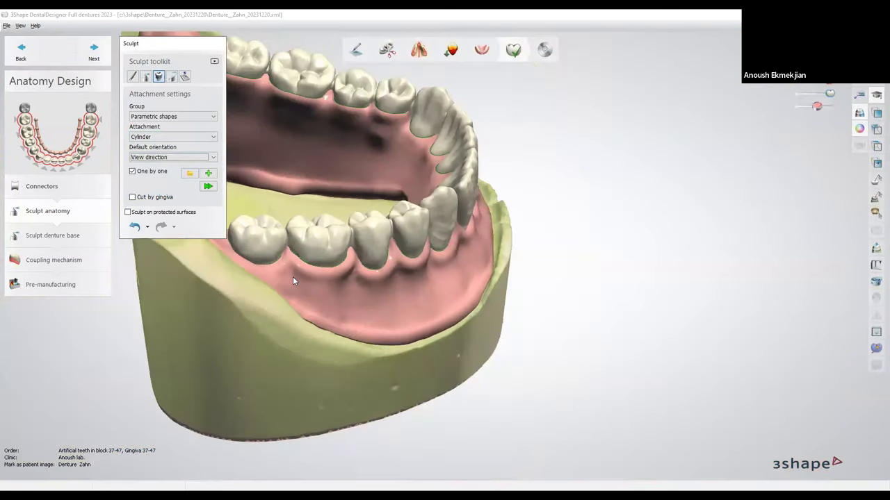
Place a 5.00 × 2.00 mm cylinder attachment on the lingual gingiva and check it with gingiva hidden
click(294, 271)
right_drag(385, 318, 436, 326)
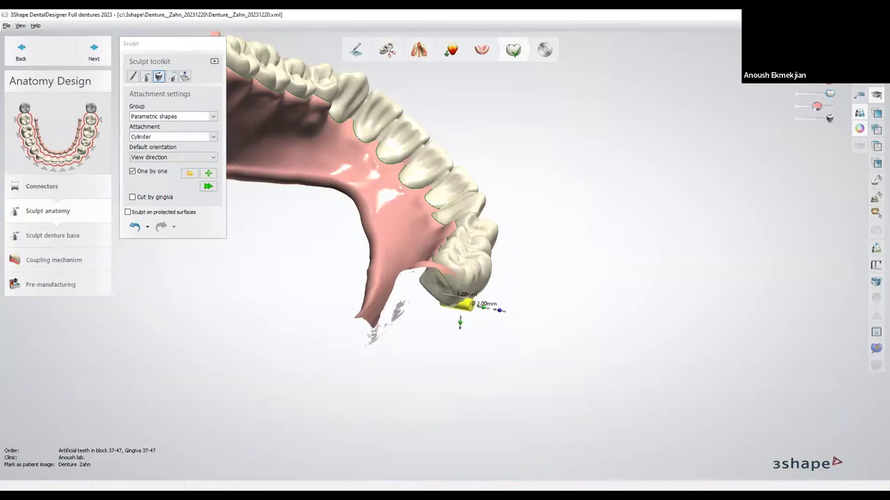
drag(458, 306, 372, 205)
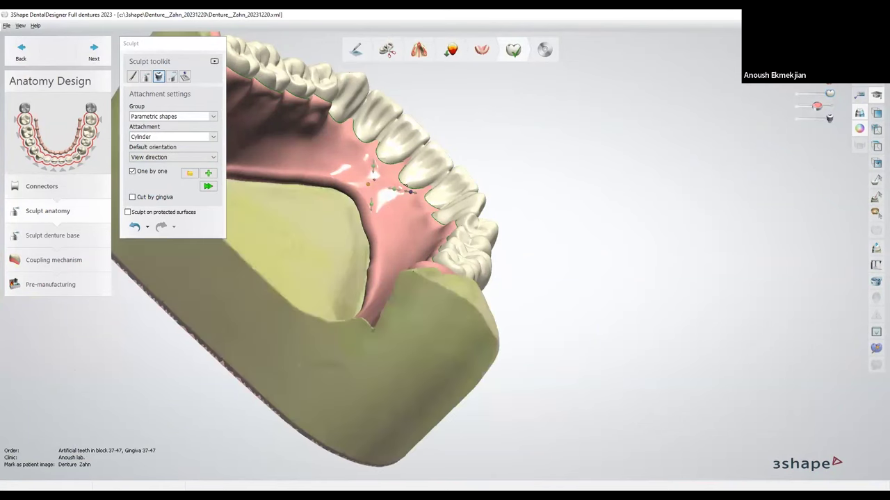
right_drag(368, 224, 458, 228)
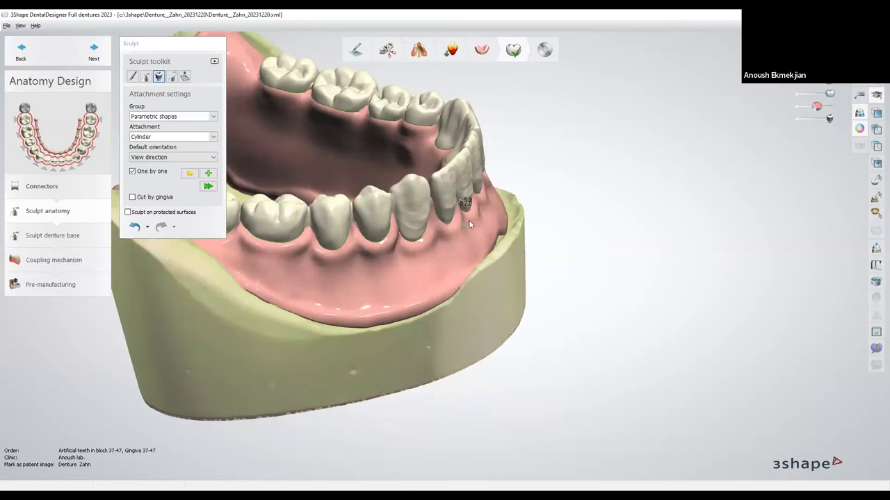
right_drag(335, 296, 366, 227)
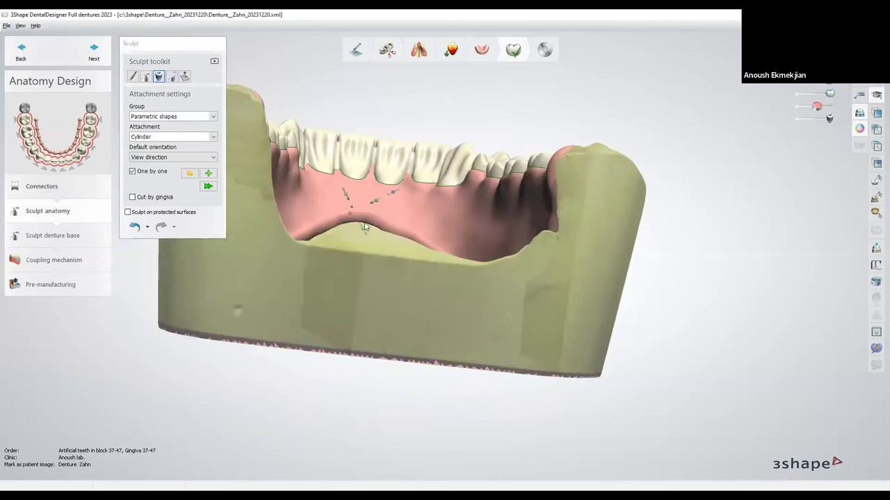
click(796, 85)
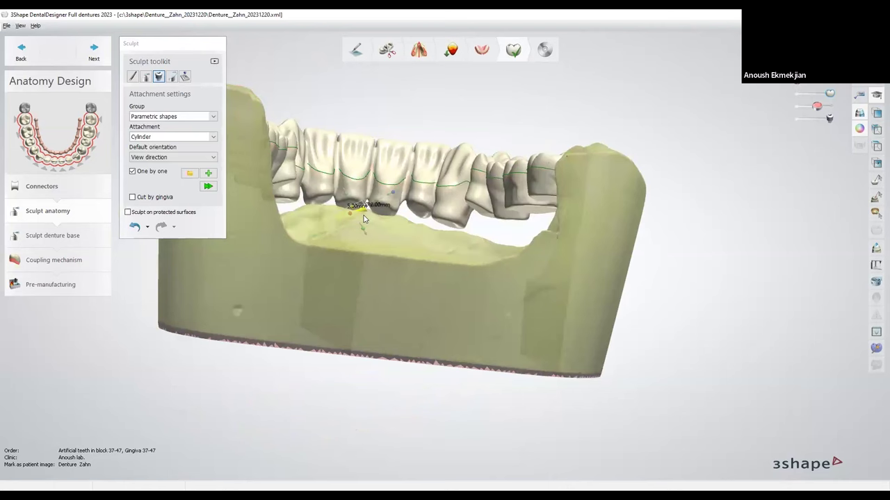
scroll(365, 215, up, 2)
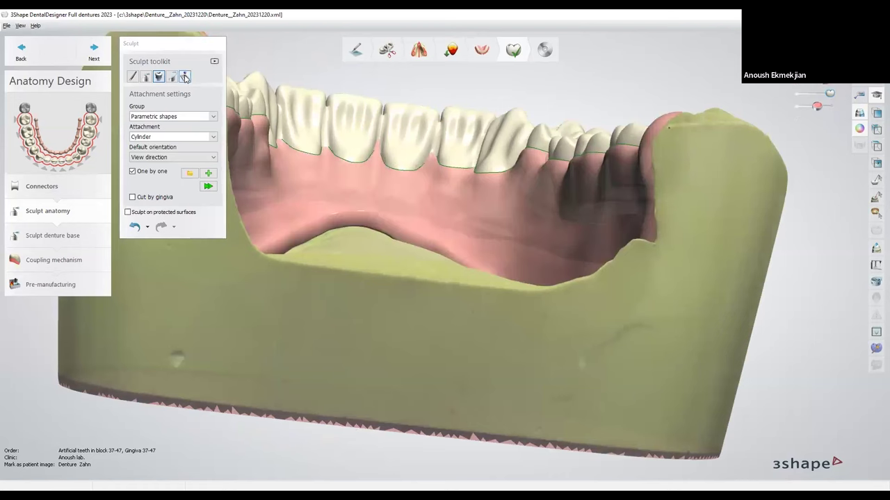
Apply 0.05 mm contacts and smoothing to the lower teeth, checking them from several angles
click(185, 77)
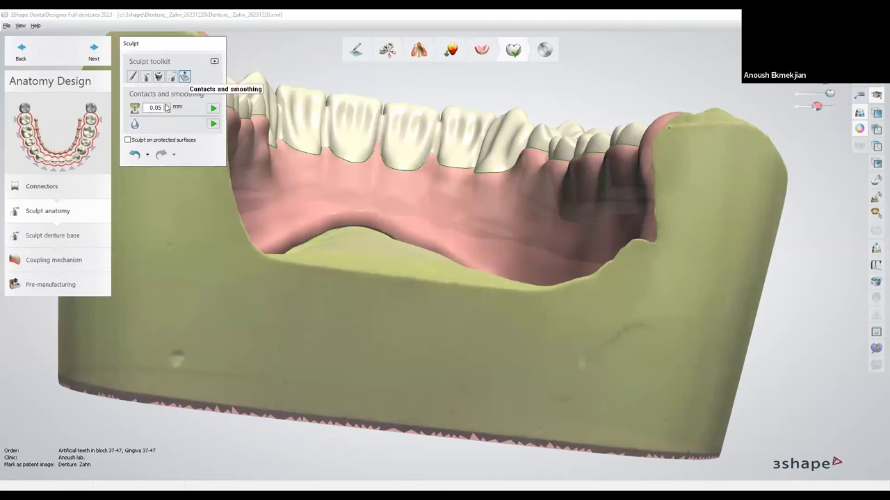
click(211, 109)
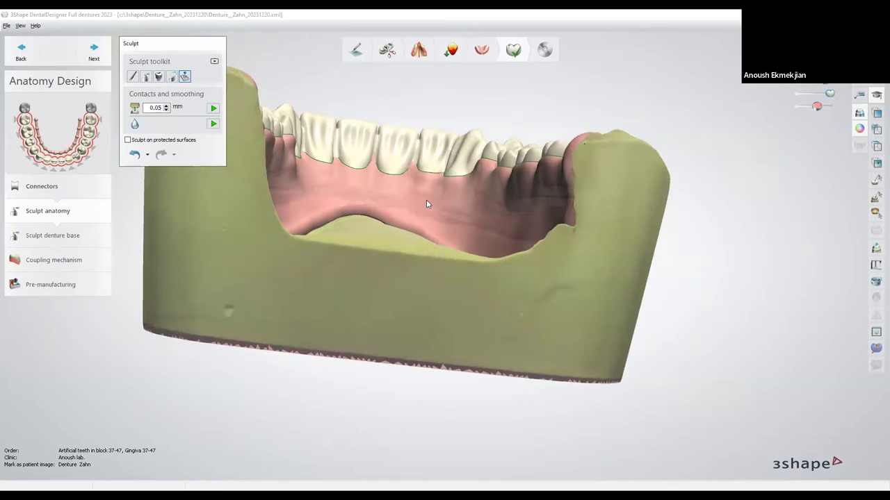
right_drag(426, 200, 524, 208)
right_drag(411, 223, 399, 217)
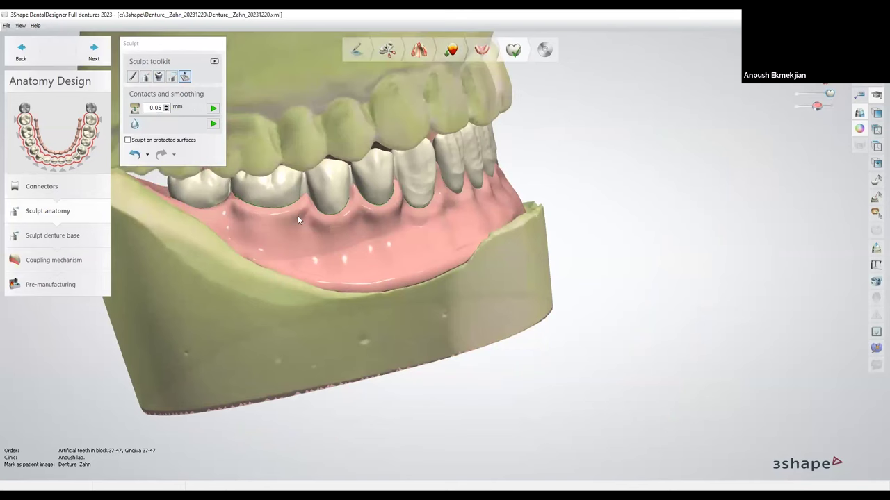
right_drag(297, 215, 302, 197)
right_drag(375, 234, 429, 268)
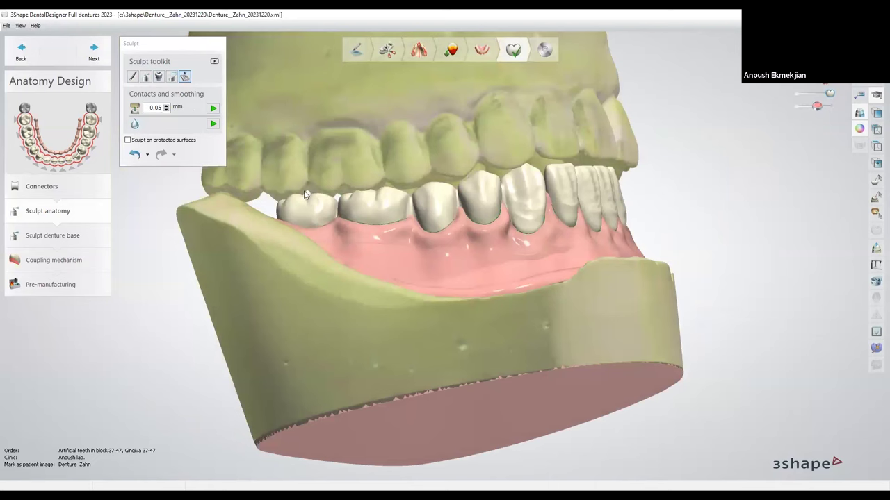
click(214, 107)
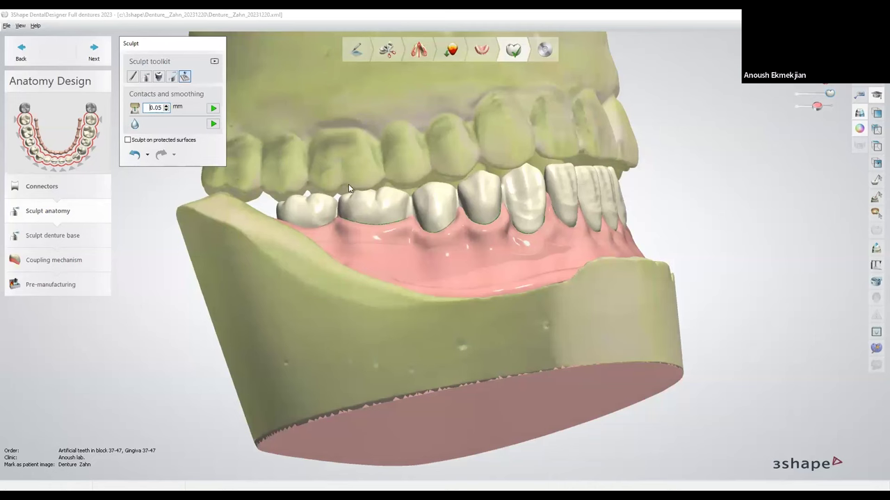
right_drag(499, 262, 505, 259)
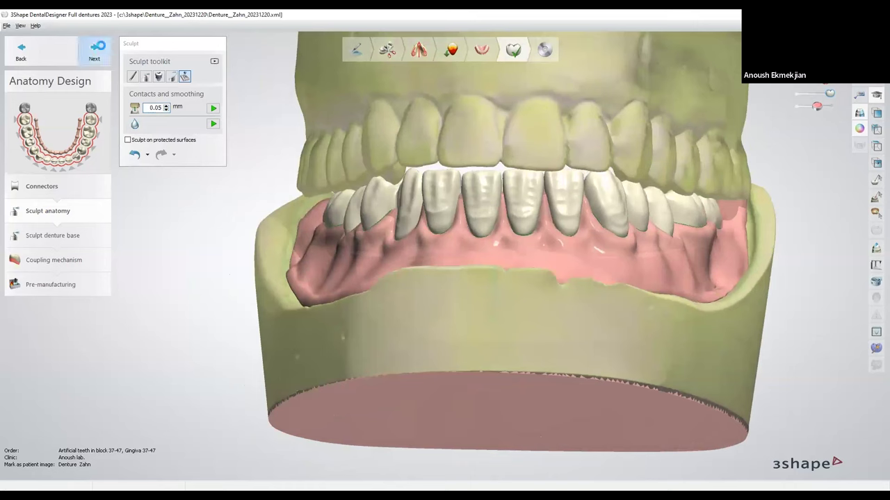
Advance to Sculpt denture base and pick the wax knife
click(101, 49)
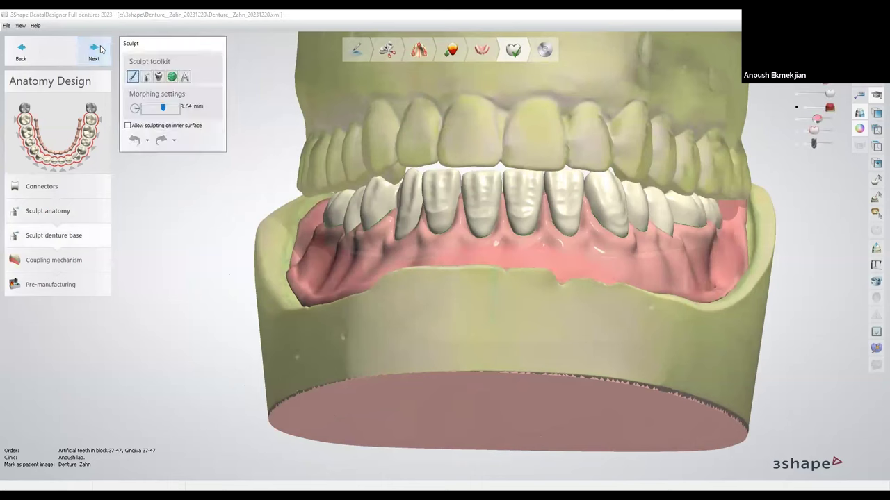
click(145, 77)
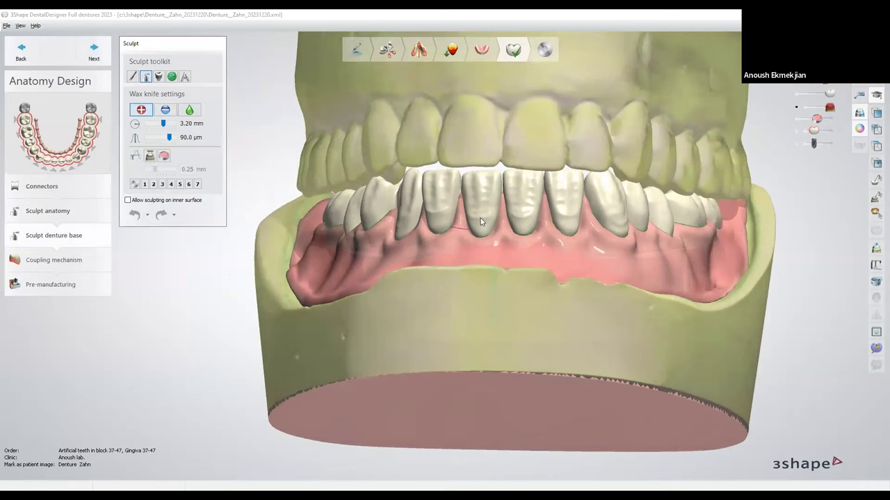
right_drag(462, 216, 429, 214)
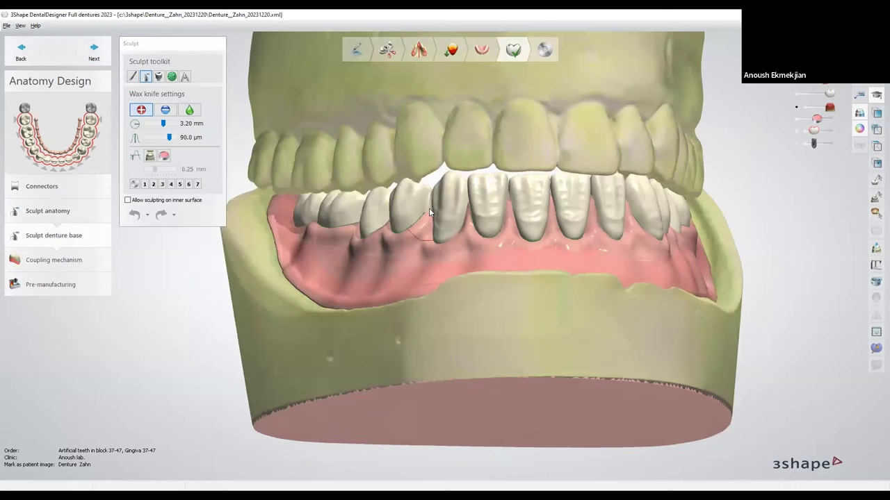
Try a morphing point on a lower front tooth, then set the wax knife to smoothing at 3.20 mm
click(132, 77)
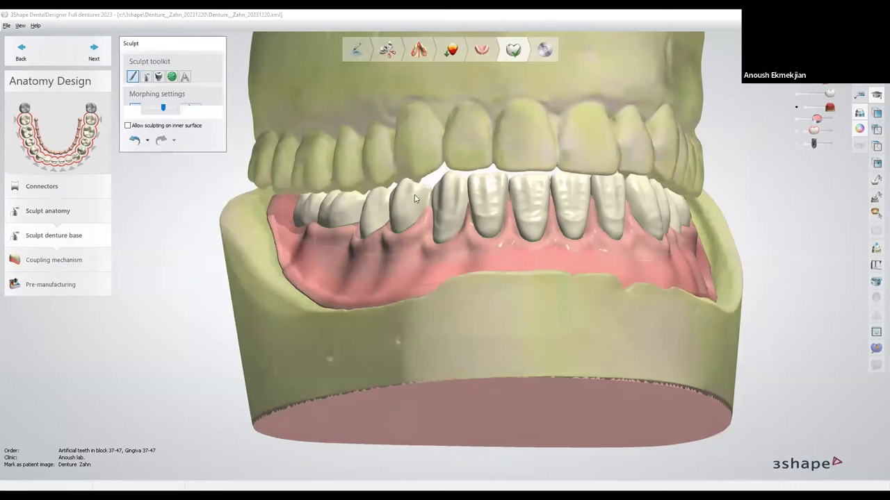
click(467, 205)
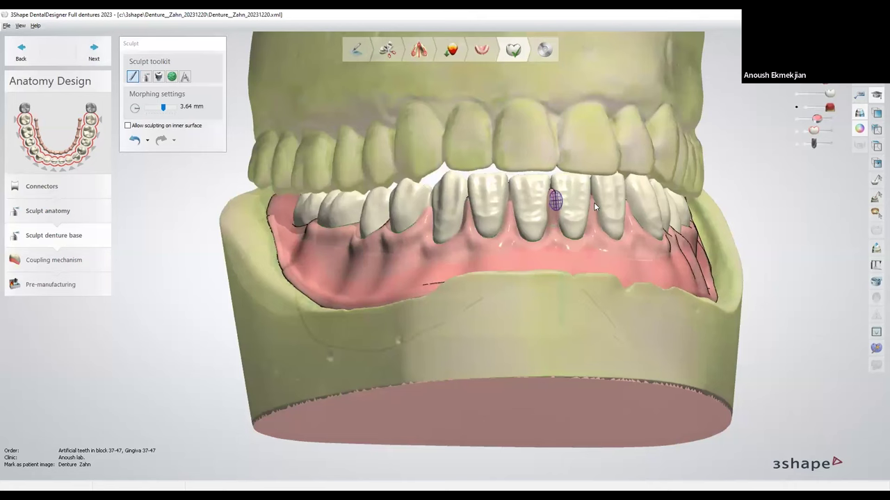
right_drag(623, 220, 532, 199)
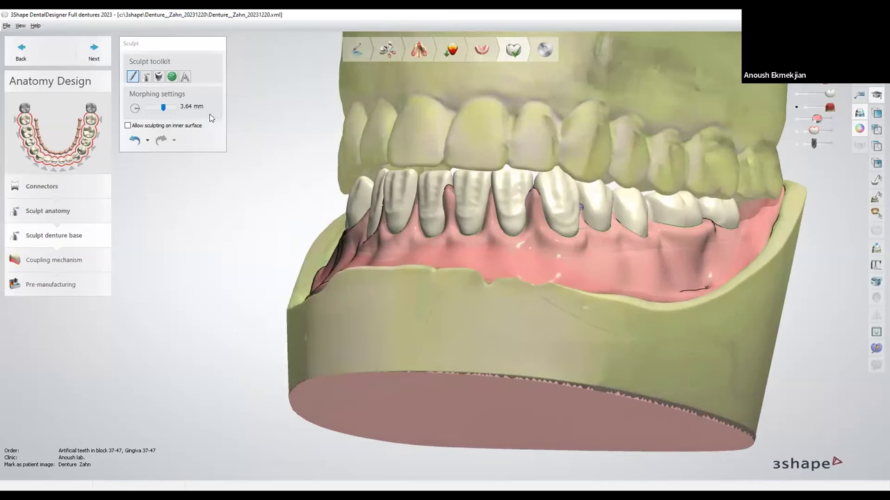
click(146, 76)
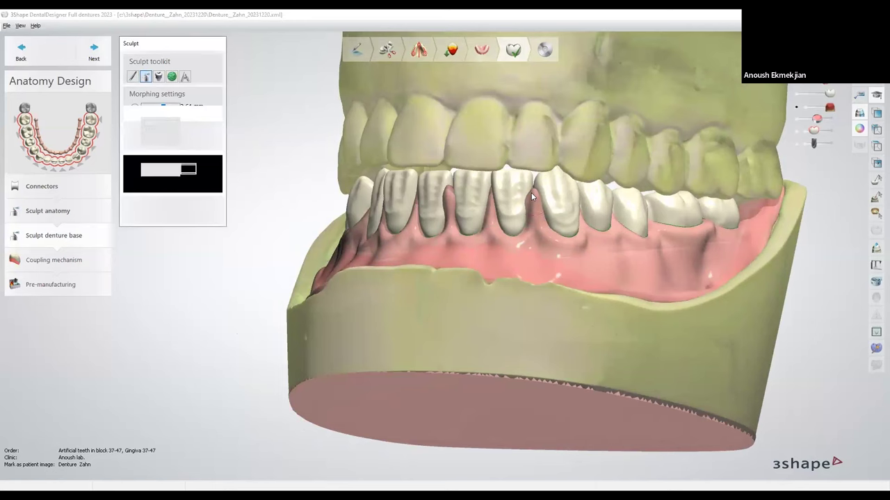
click(186, 113)
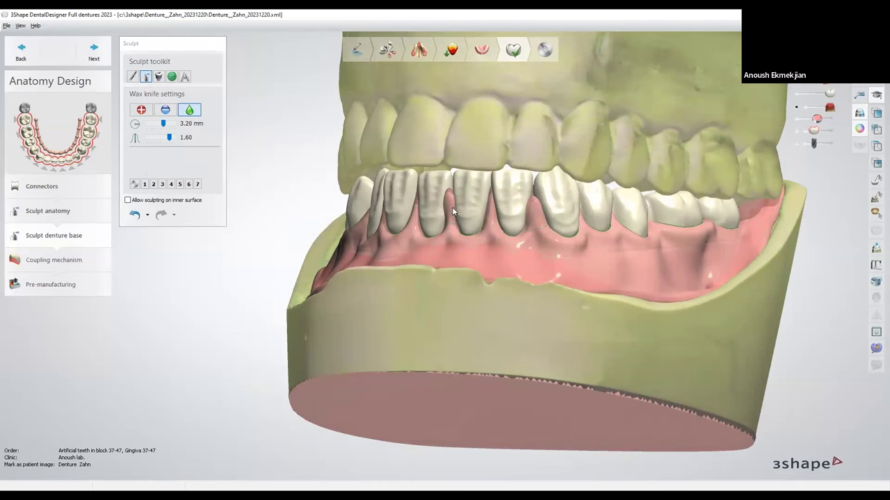
Add wax along the lower gingiva with the wax knife at 3.20 mm and 90.0 µm
right_drag(451, 201, 516, 219)
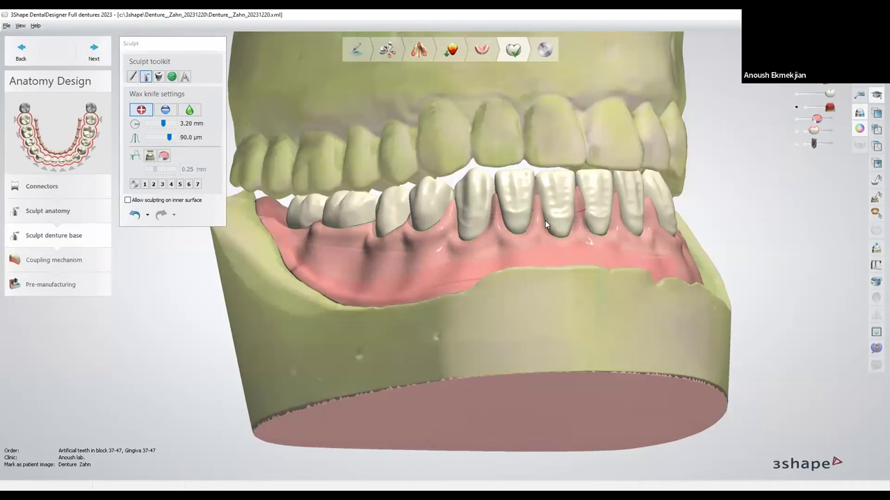
right_drag(545, 221, 543, 205)
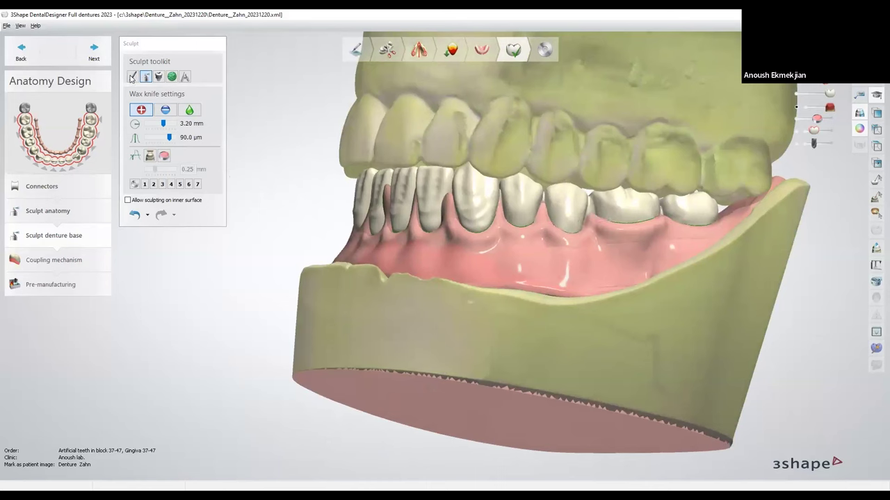
key(1)
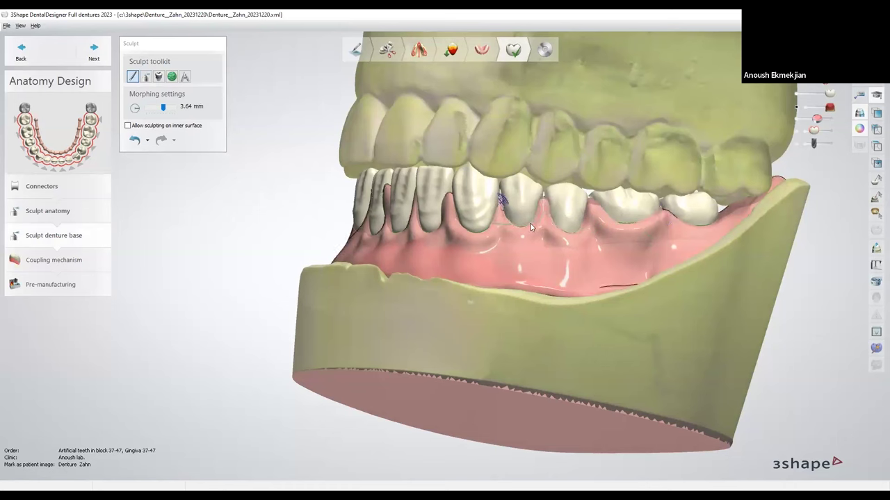
mouse_move(440, 270)
right_down()
mouse_move(278, 171)
mouse_move(331, 170)
right_up()
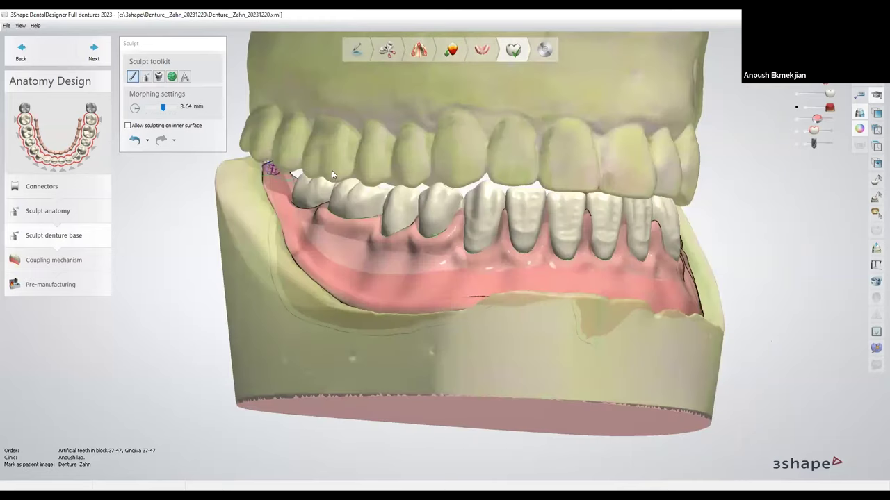
click(145, 77)
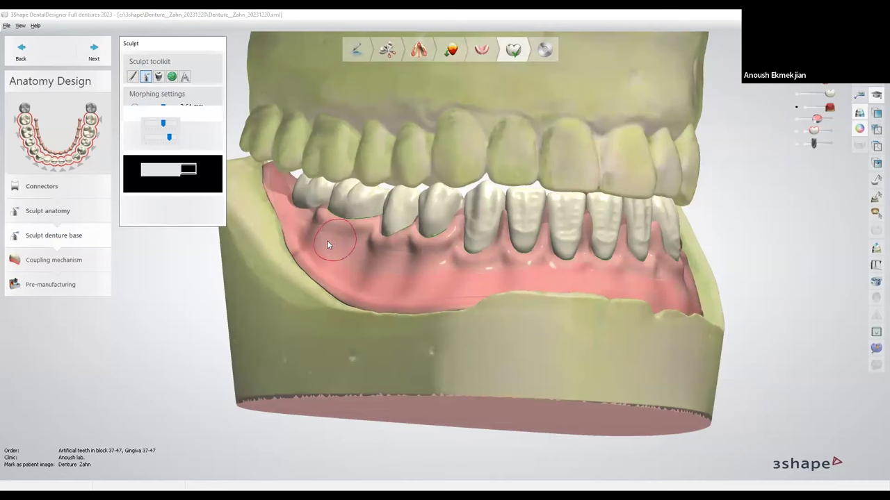
mouse_move(312, 250)
mouse_down()
mouse_move(409, 265)
mouse_move(382, 260)
mouse_move(383, 276)
mouse_move(392, 264)
mouse_move(429, 266)
mouse_move(419, 284)
mouse_move(464, 266)
mouse_move(468, 282)
mouse_move(479, 279)
mouse_move(485, 268)
mouse_move(515, 260)
mouse_move(513, 274)
mouse_move(530, 273)
mouse_move(523, 280)
mouse_move(571, 271)
mouse_up()
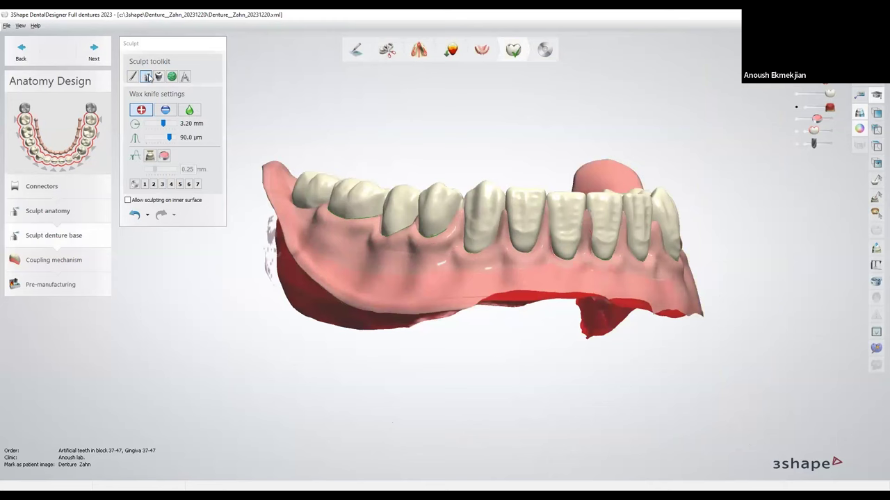
click(184, 112)
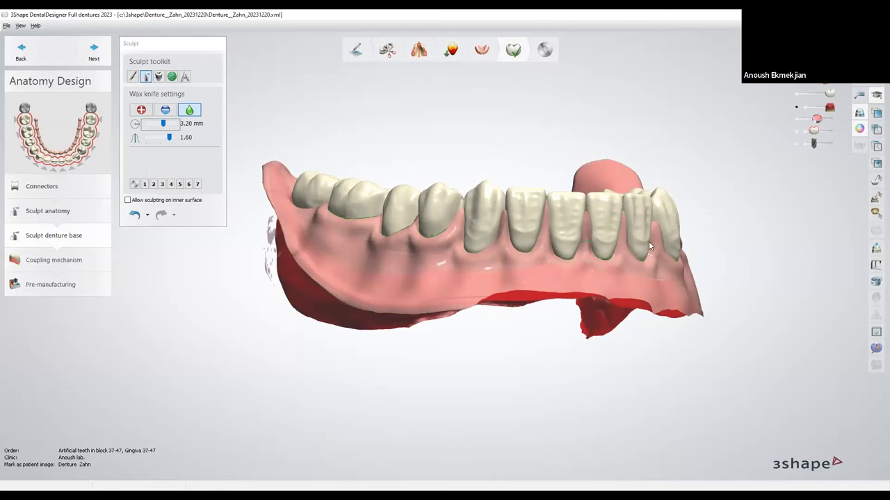
right_drag(623, 245, 550, 258)
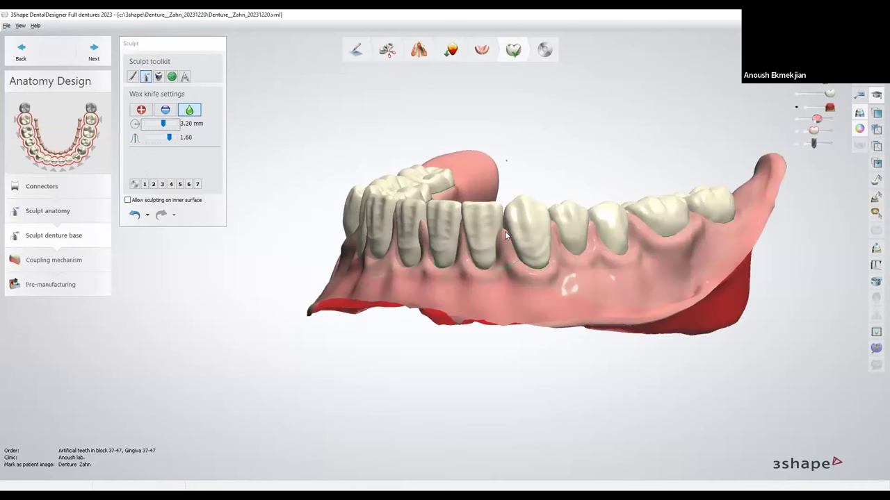
click(142, 110)
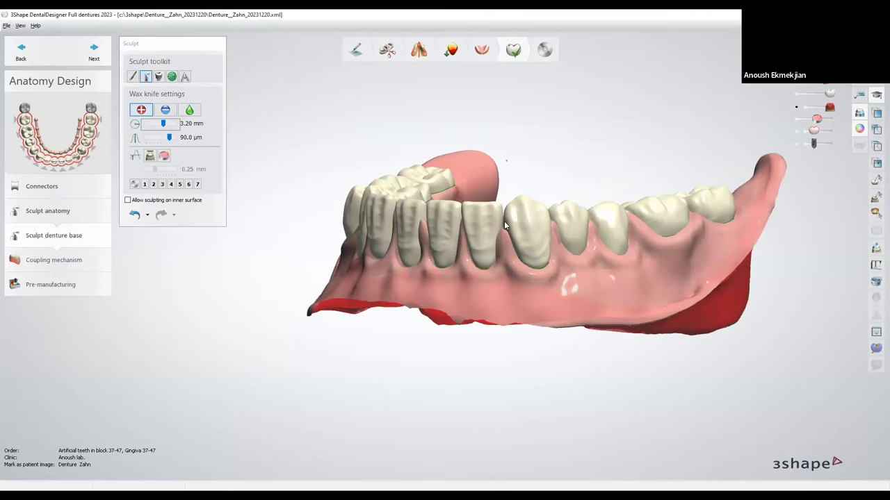
click(820, 129)
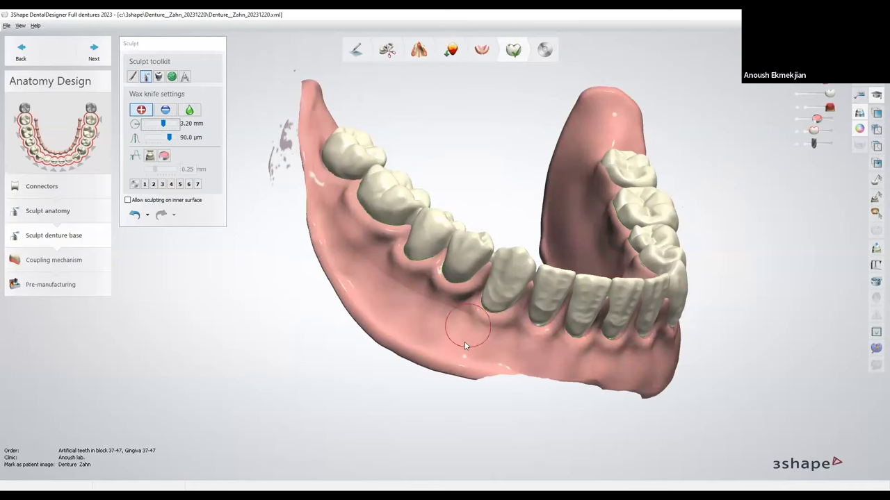
right_drag(464, 341, 467, 342)
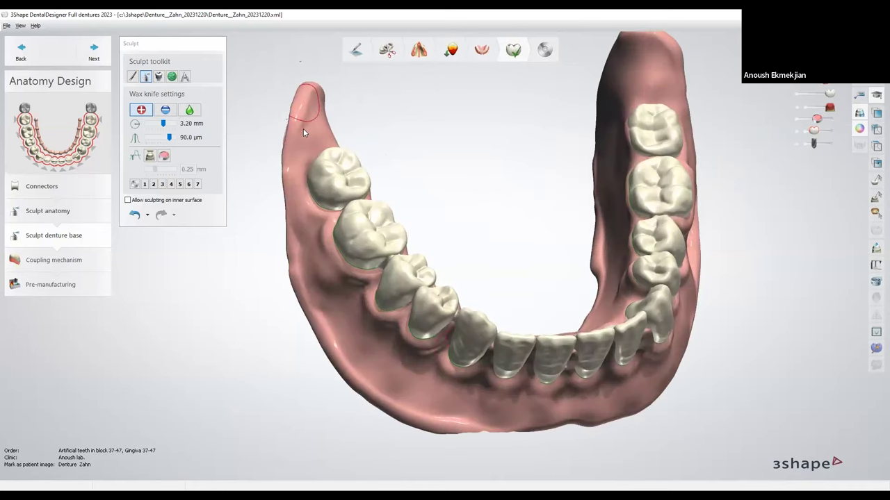
key(shift)
key(shift)
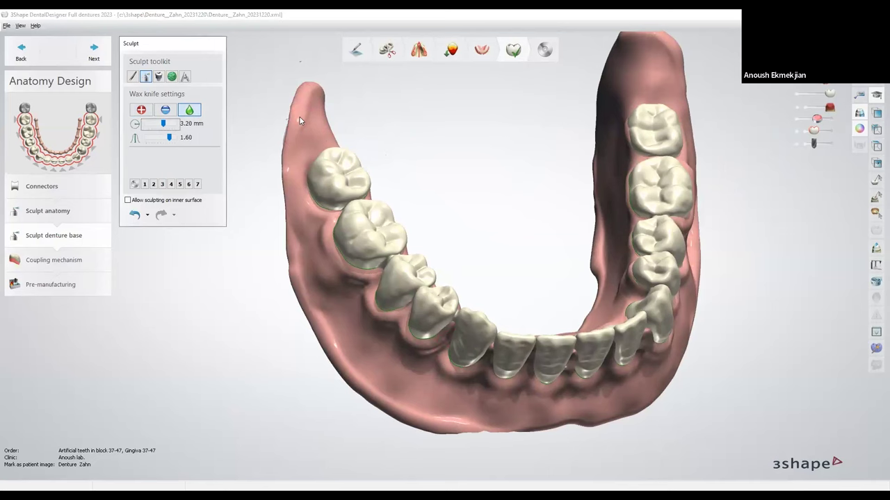
right_drag(316, 110, 322, 97)
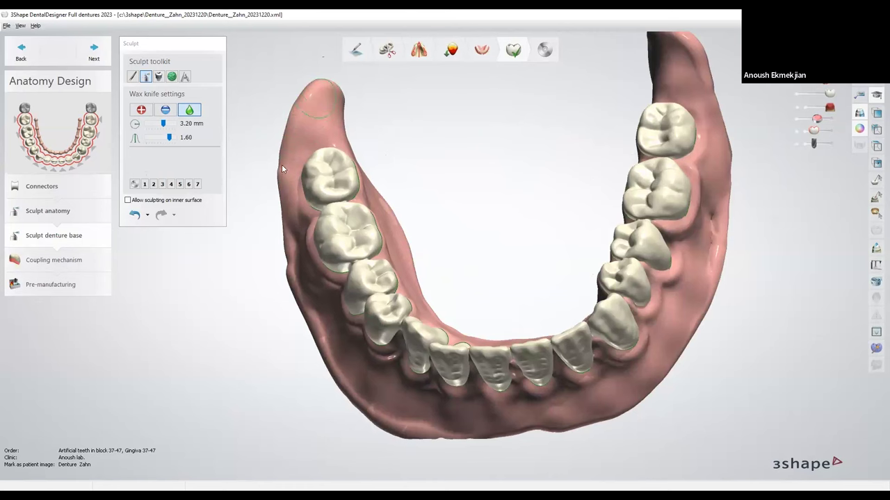
mouse_move(295, 276)
shift+mouse_down()
mouse_move(319, 345)
mouse_move(345, 363)
shift+mouse_up()
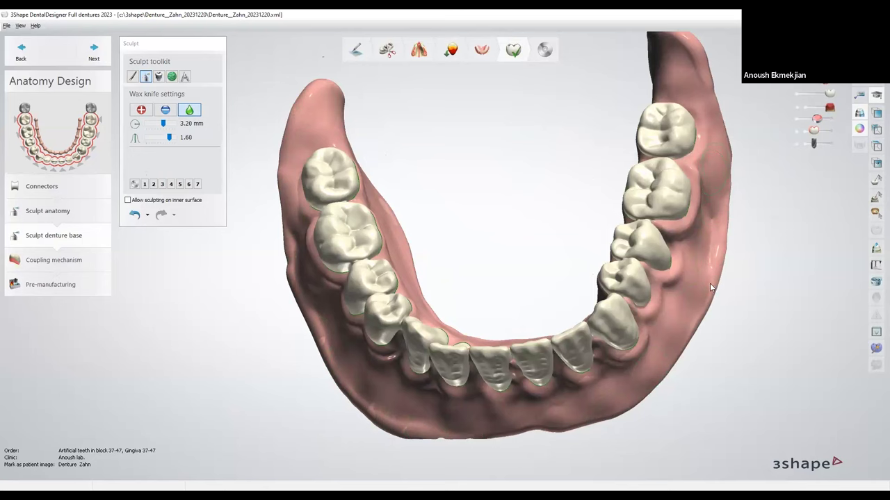
right_drag(667, 307, 672, 290)
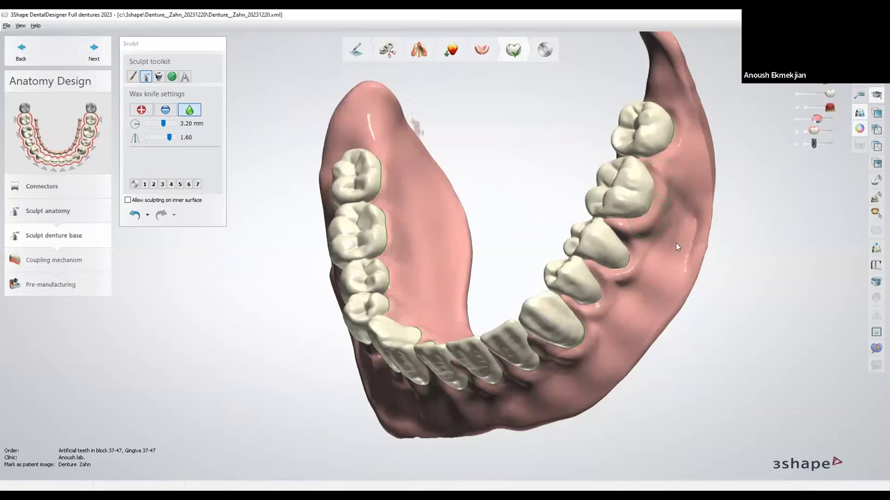
right_drag(685, 277, 695, 213)
mouse_move(690, 267)
mouse_down()
mouse_move(703, 210)
mouse_move(686, 77)
mouse_move(681, 221)
mouse_up()
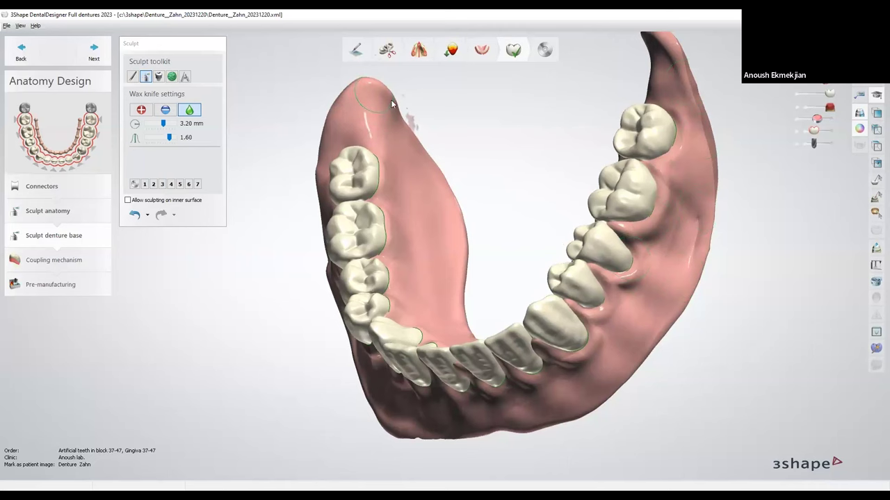
mouse_move(537, 347)
right_down()
mouse_move(487, 390)
mouse_move(557, 382)
mouse_move(519, 331)
right_up()
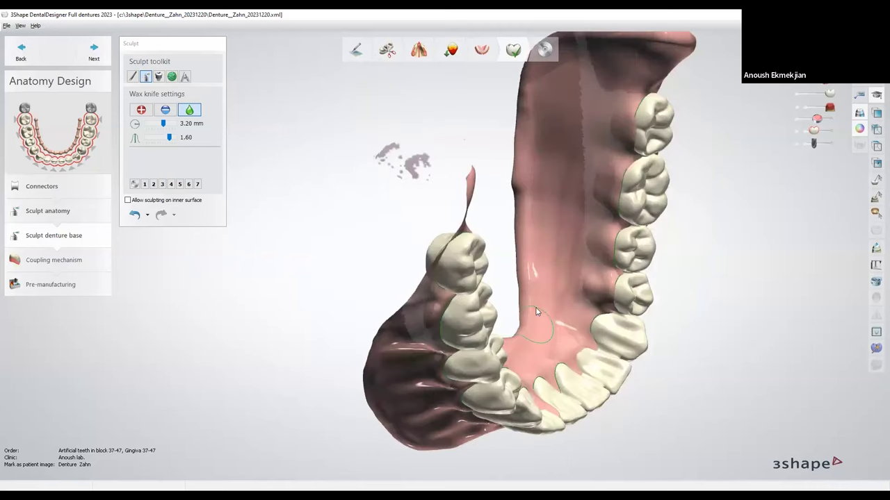
right_drag(534, 255, 803, 93)
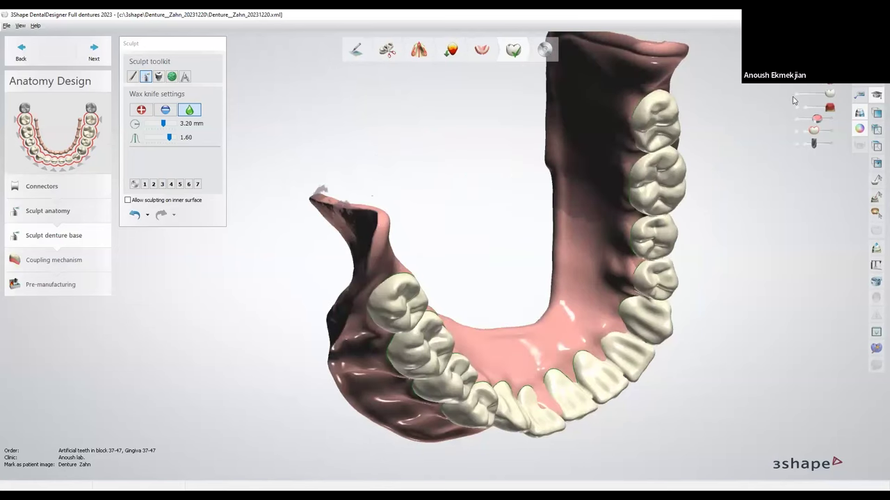
right_drag(353, 239, 817, 115)
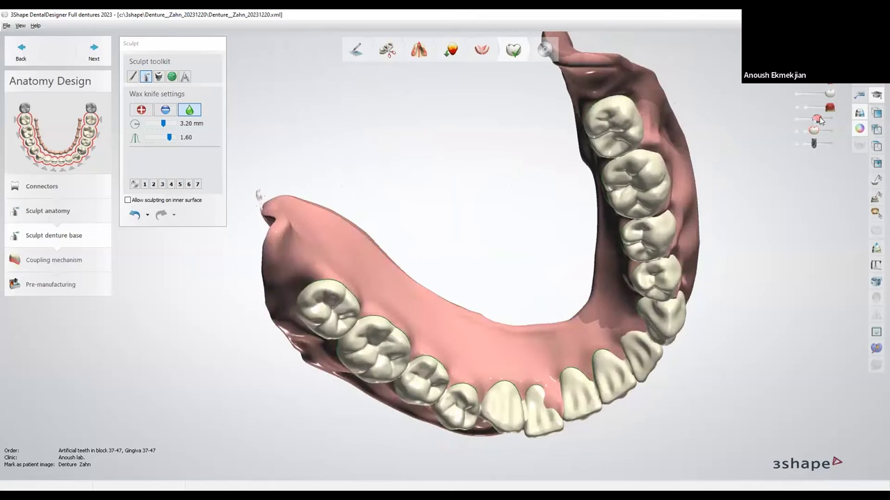
scroll(524, 312, down, 3)
mouse_move(518, 305)
right_down()
mouse_move(546, 367)
mouse_move(538, 359)
right_up()
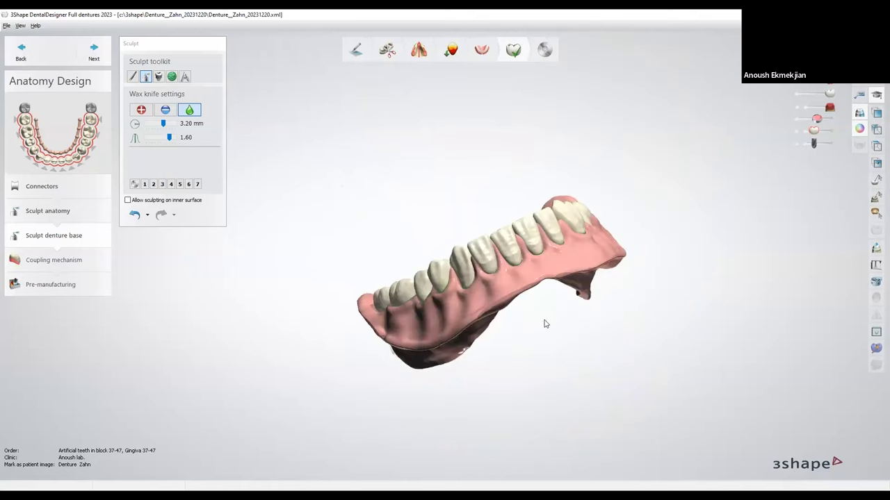
right_drag(525, 256, 564, 273)
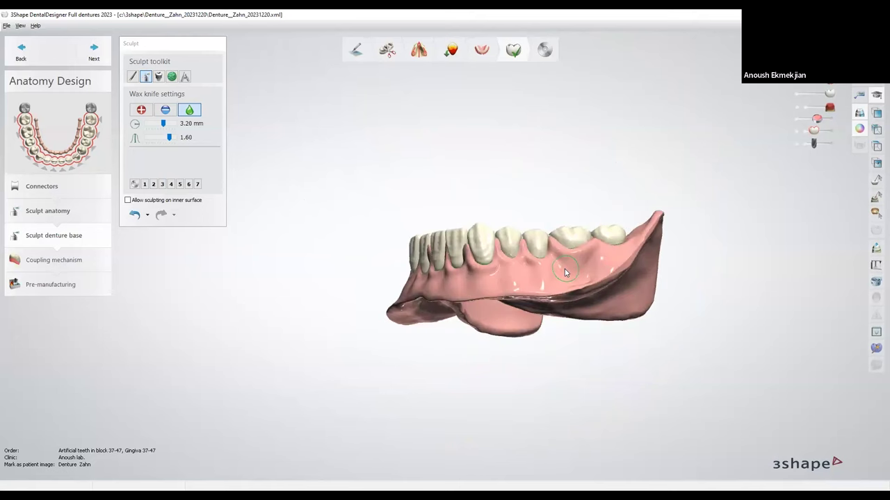
Paint the stipple area over the front gingiva, between the teeth and to the ridge end
click(172, 76)
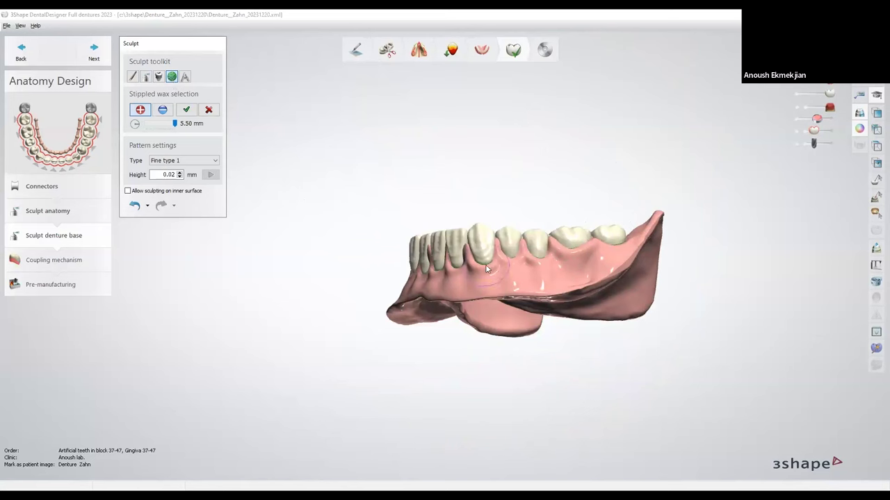
drag(490, 280, 565, 276)
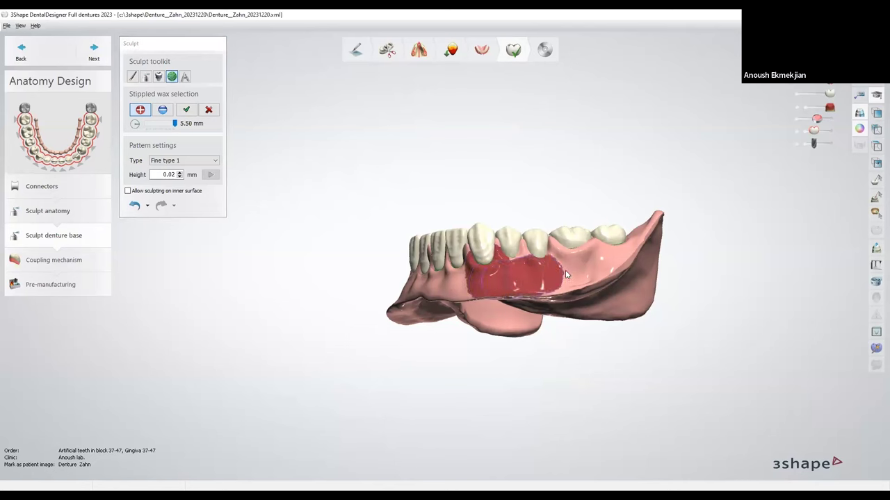
drag(620, 252, 644, 226)
mouse_move(530, 256)
mouse_down()
mouse_move(476, 258)
mouse_move(557, 250)
mouse_up()
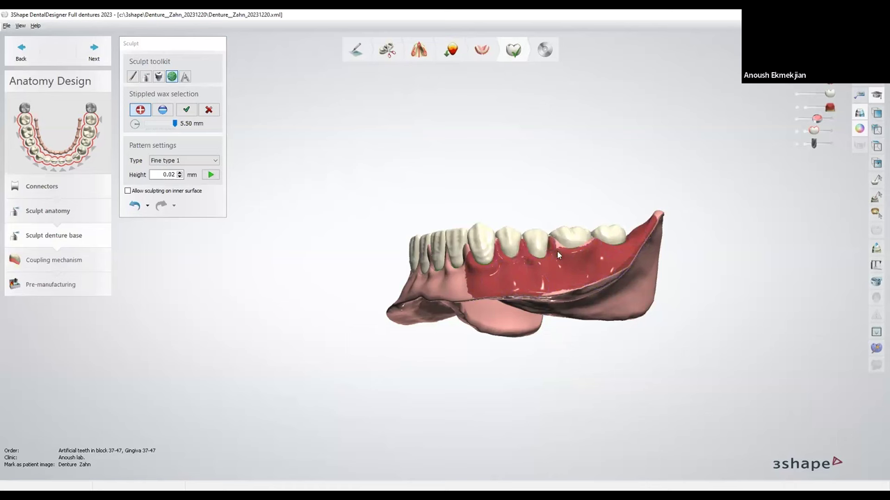
Apply the Fine type 1 stipple pattern at 0.02 mm height to the painted area
click(188, 163)
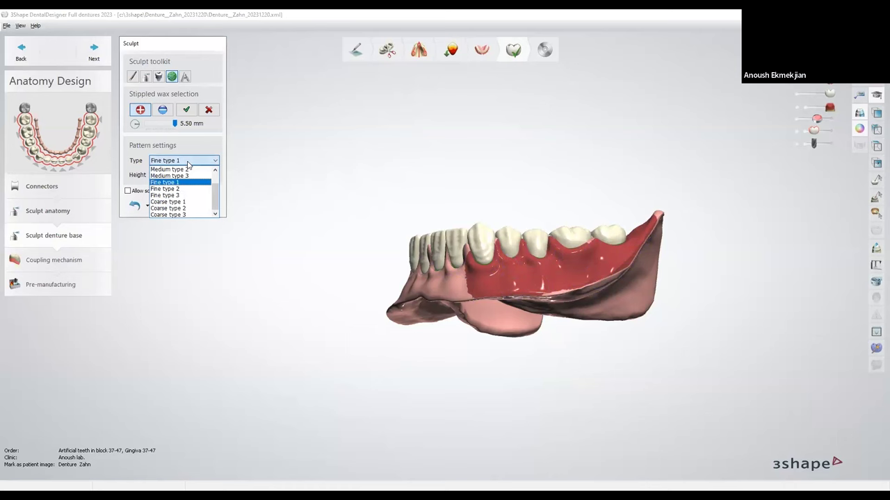
scroll(184, 189, up, 1)
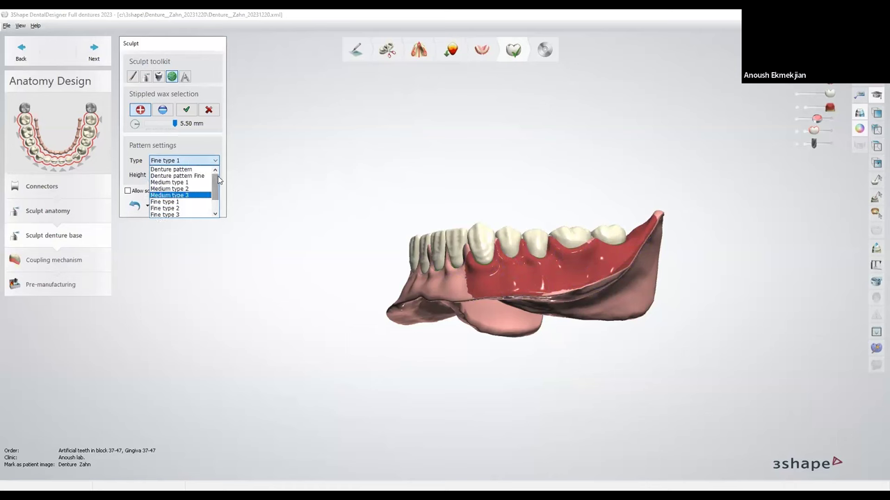
click(172, 202)
click(153, 176)
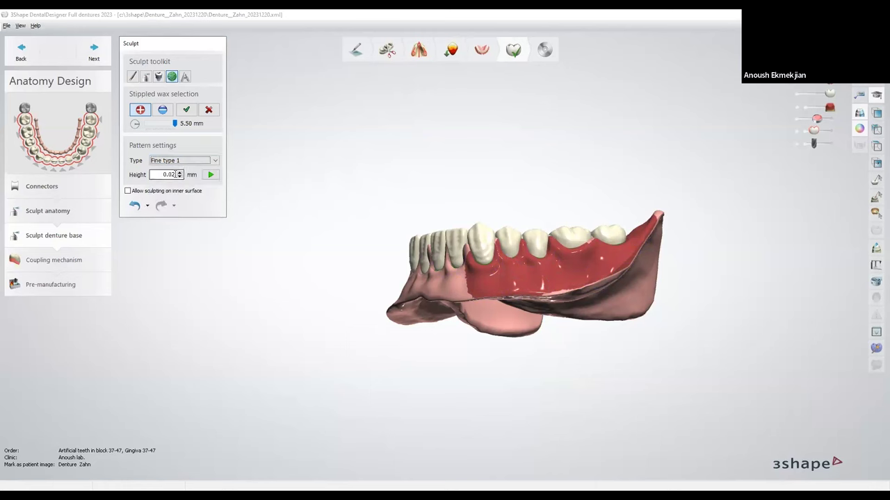
click(211, 175)
click(212, 175)
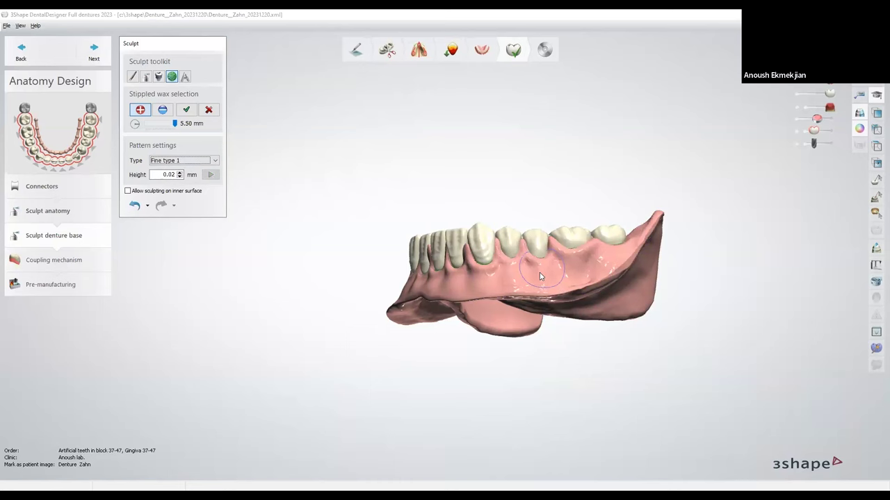
scroll(543, 271, up, 2)
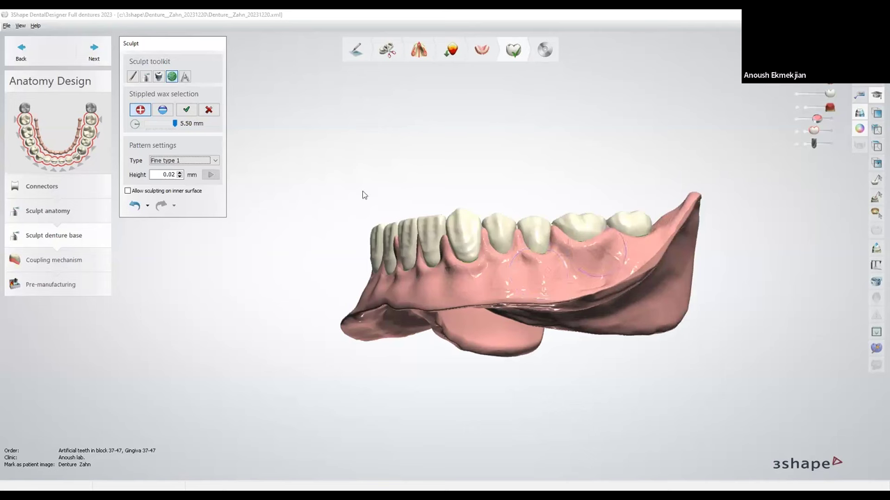
Start an ID tag and delete the date _20231220 so the text reads Denture__Zahn
click(146, 77)
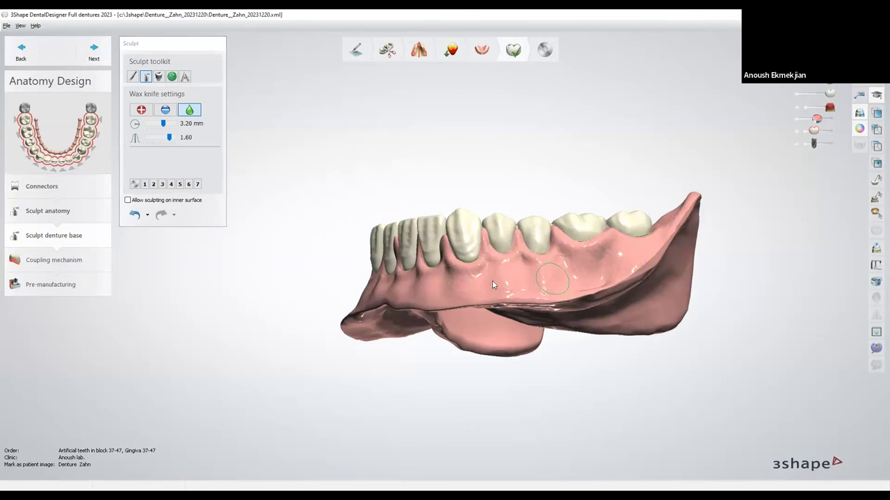
click(184, 76)
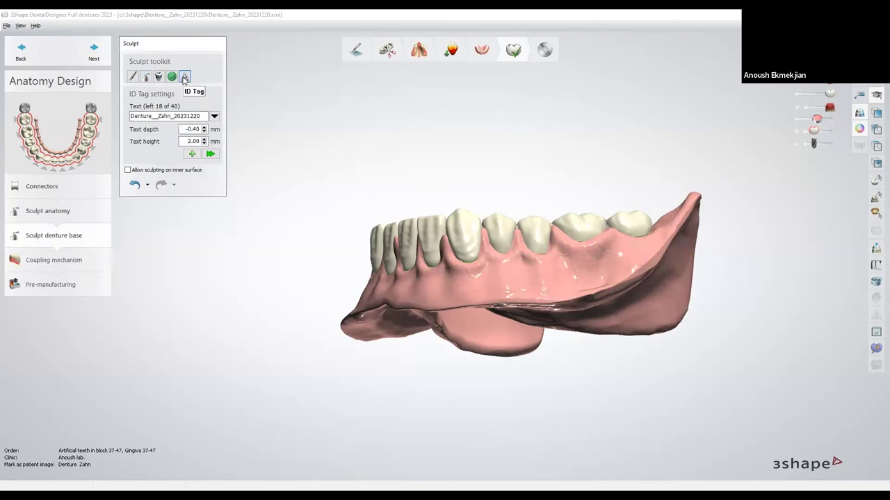
click(203, 115)
drag(202, 115, 171, 116)
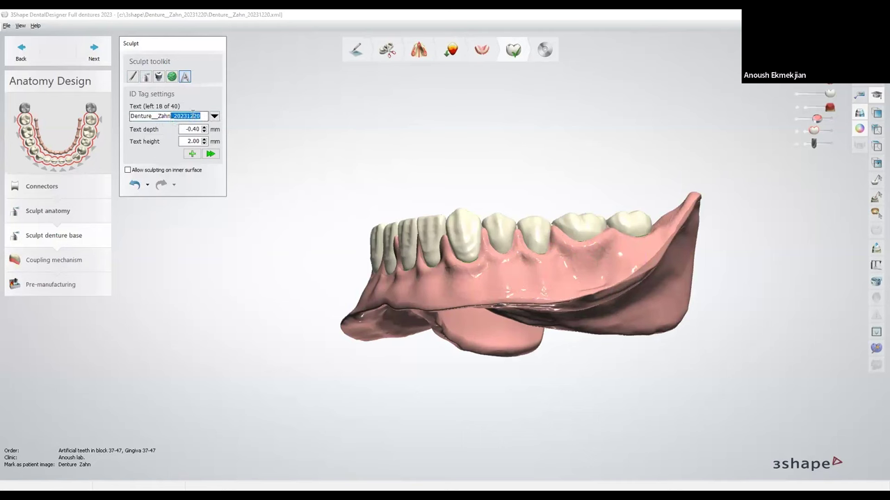
key(BackSpace)
Place the ID tag on the denture base's side flange, orient it, and engrave it
right_drag(484, 293, 360, 269)
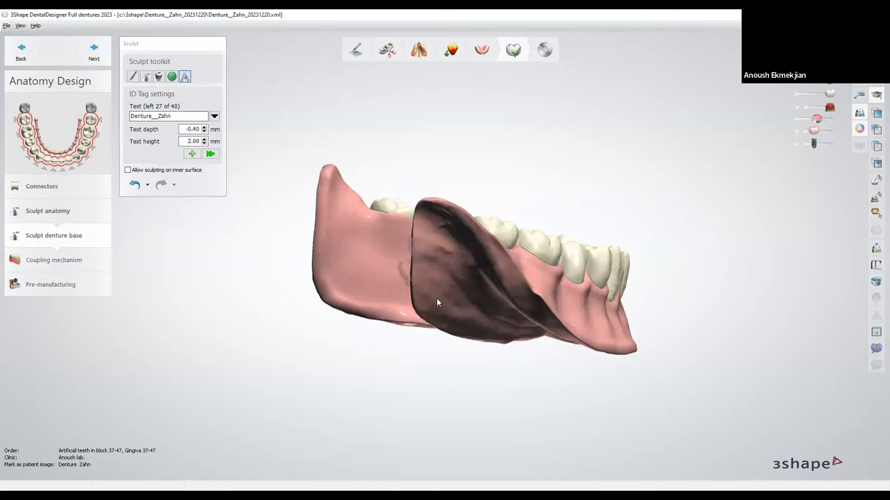
right_drag(437, 302, 339, 276)
click(355, 259)
click(389, 278)
right_drag(390, 278, 481, 285)
drag(481, 285, 487, 273)
click(380, 275)
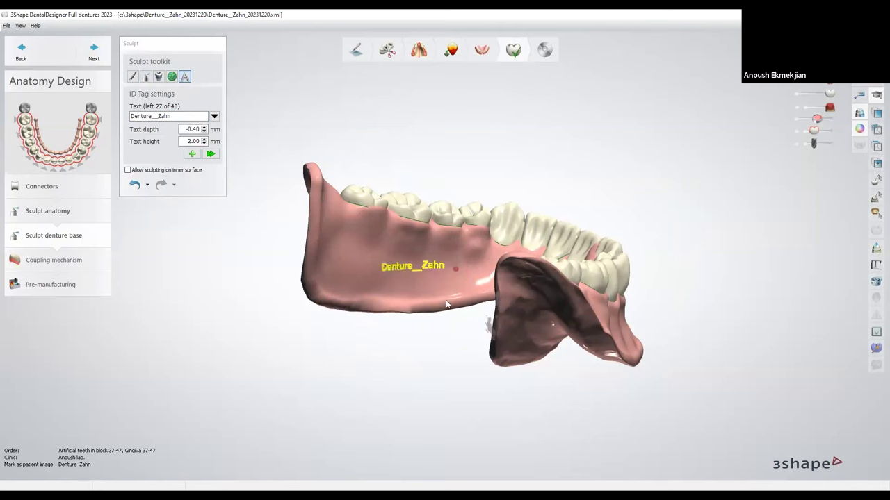
click(209, 154)
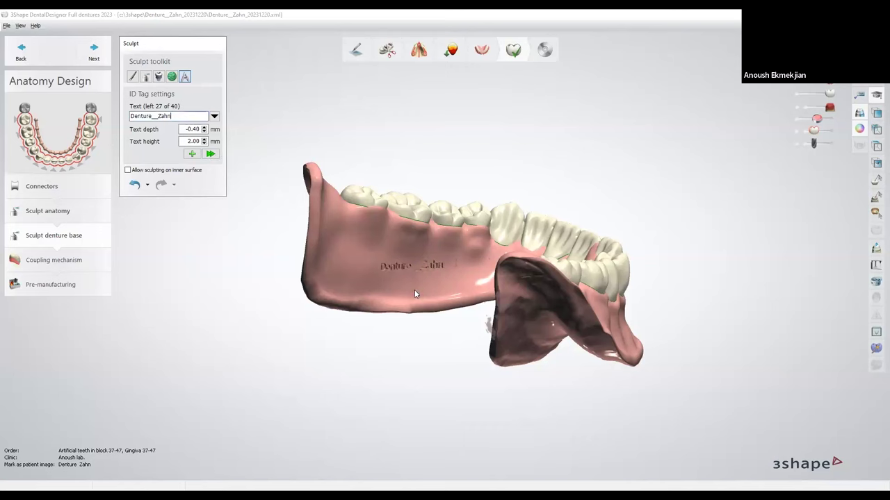
Rotate the denture to check the engraved tag and adjust gingiva visibility
scroll(414, 294, up, 2)
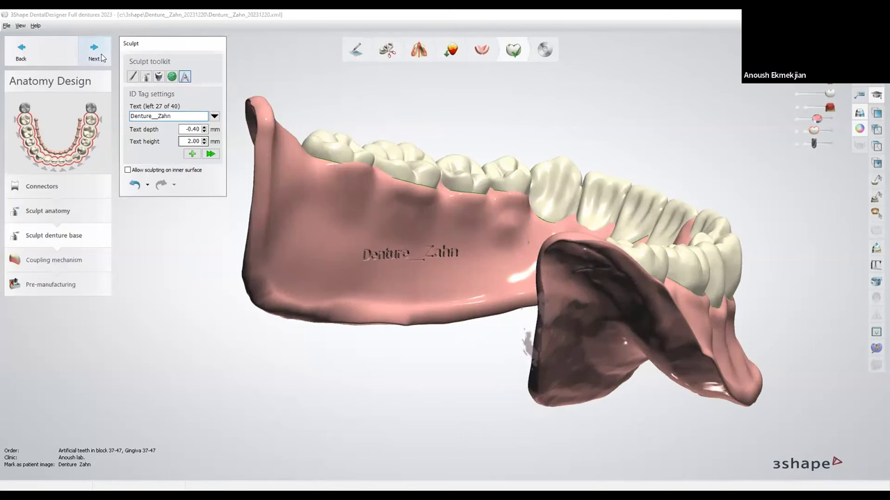
right_drag(407, 294, 457, 312)
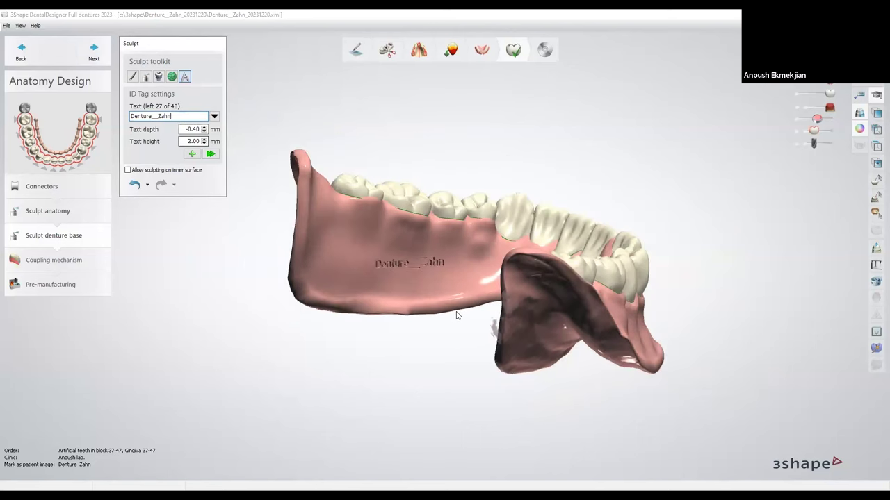
right_drag(788, 185, 811, 129)
click(798, 119)
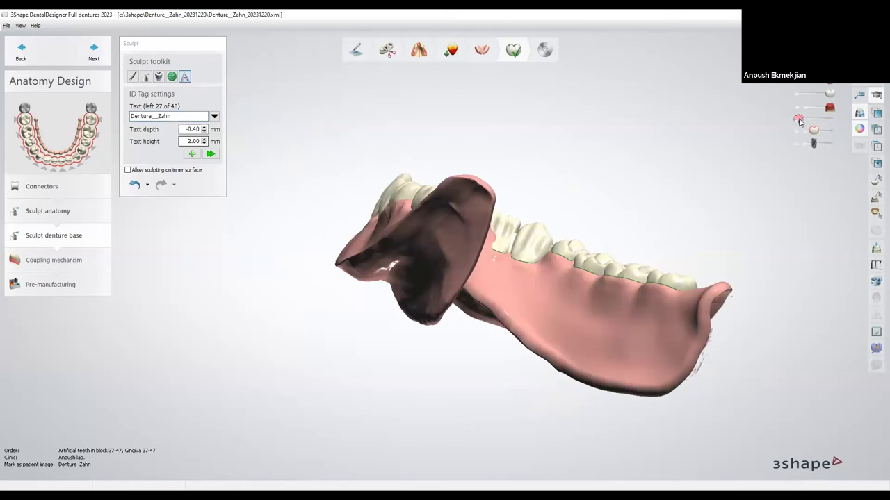
Advance to the Coupling mechanism stage (2.00 mm depth, 10°) and make the gingiva semi-transparent
click(98, 54)
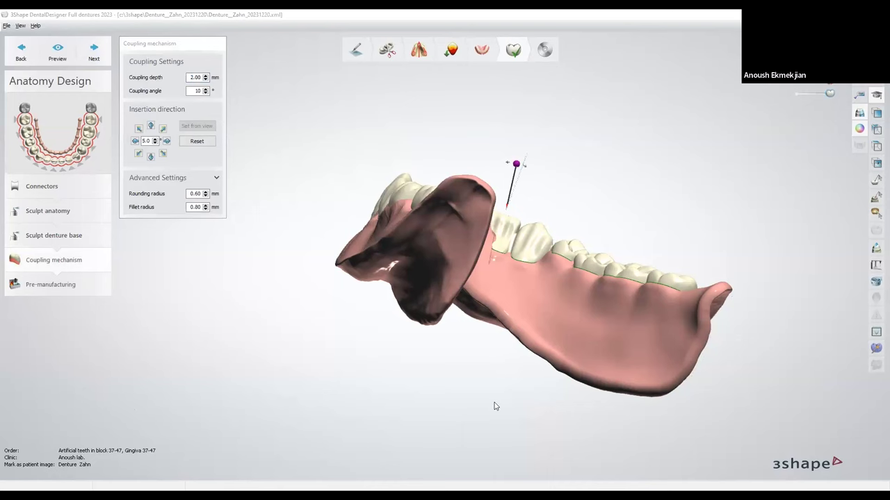
right_drag(495, 407, 466, 391)
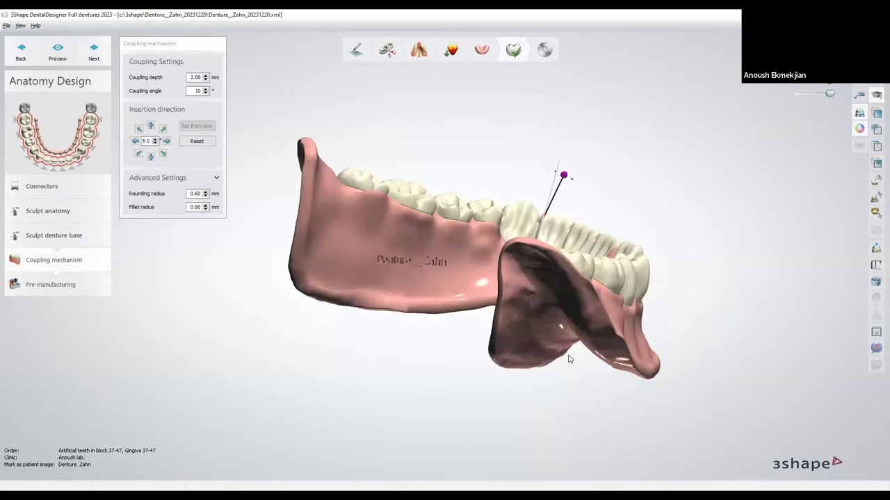
right_drag(593, 350, 546, 352)
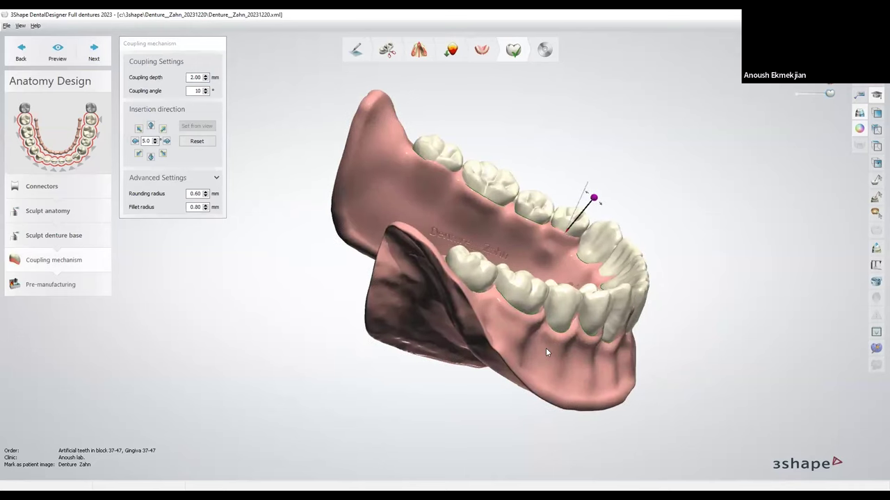
click(803, 84)
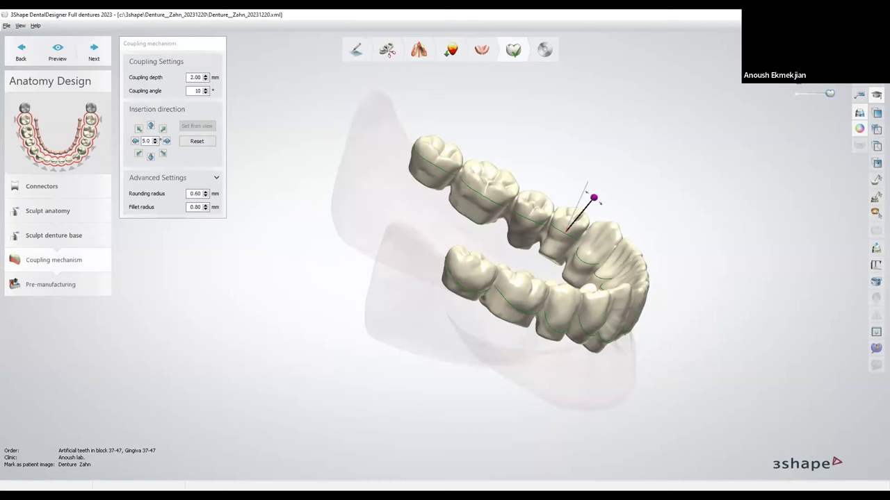
Fully hide the gingiva and inspect the lower tooth row against the insertion arrow from the side
right_drag(616, 286, 649, 296)
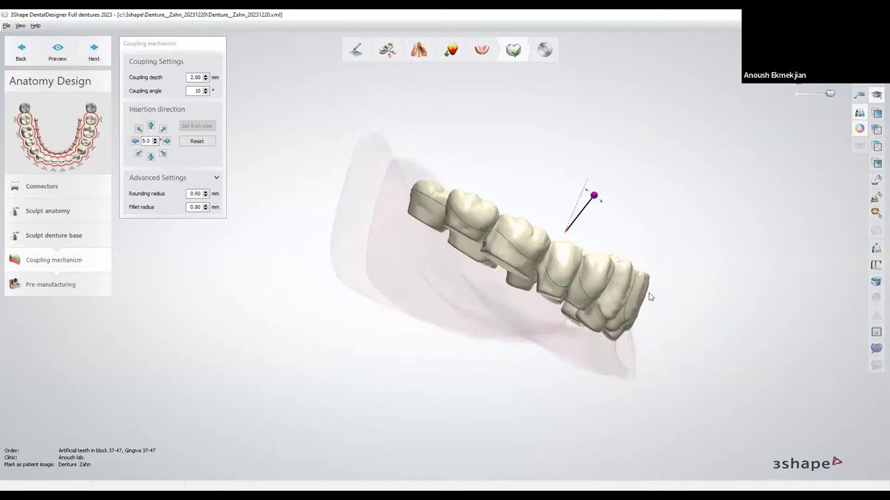
click(798, 86)
right_drag(560, 295, 803, 111)
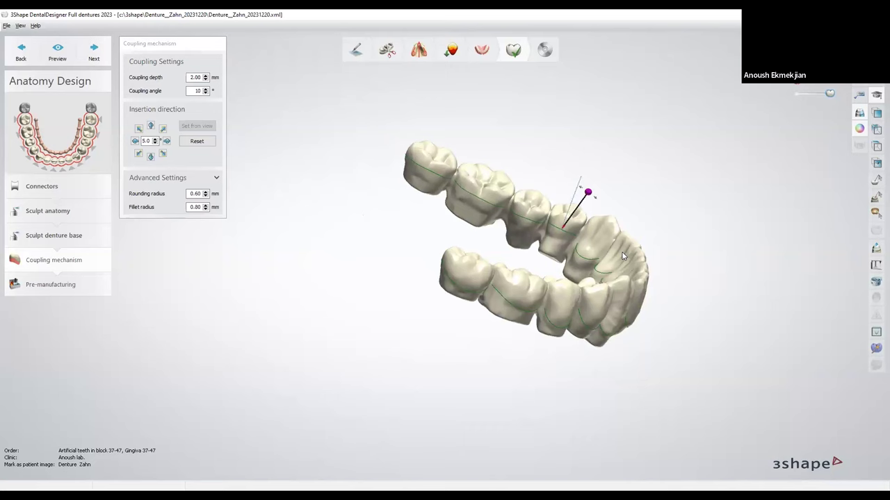
right_drag(625, 257, 576, 266)
right_drag(638, 255, 544, 230)
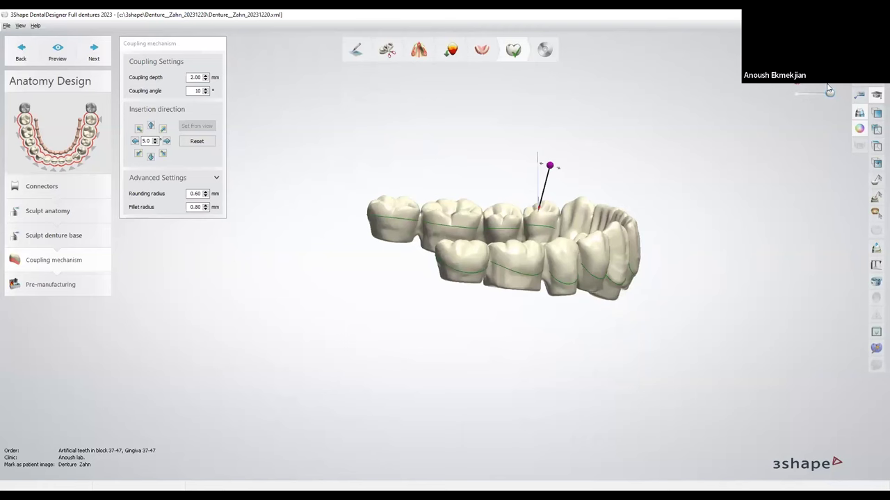
mouse_move(829, 93)
mouse_down()
mouse_move(805, 93)
mouse_move(845, 98)
mouse_up()
right_drag(672, 273, 637, 289)
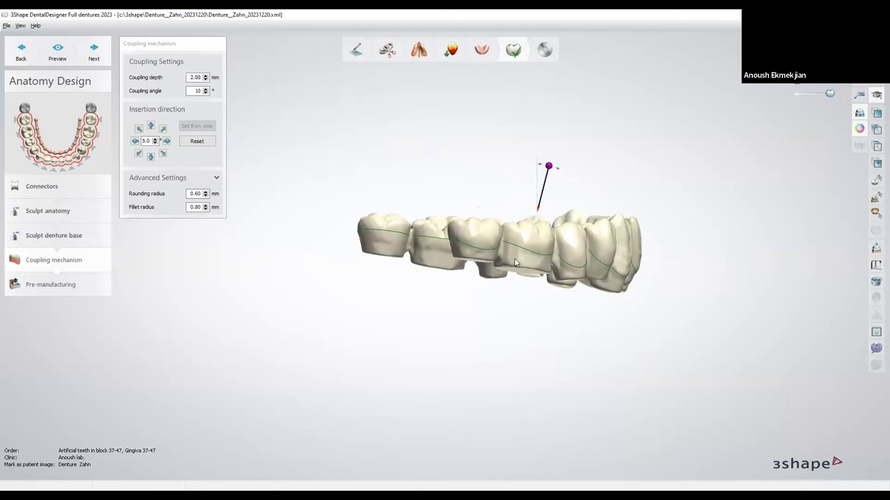
scroll(542, 275, up, 1)
scroll(560, 292, up, 1)
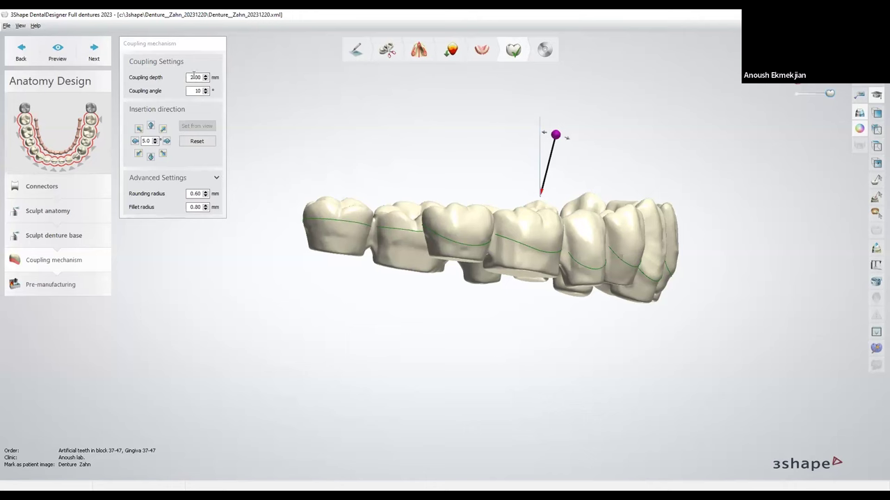
Show the denture base and preview the coupling, which fails with a separate-parts error
click(189, 77)
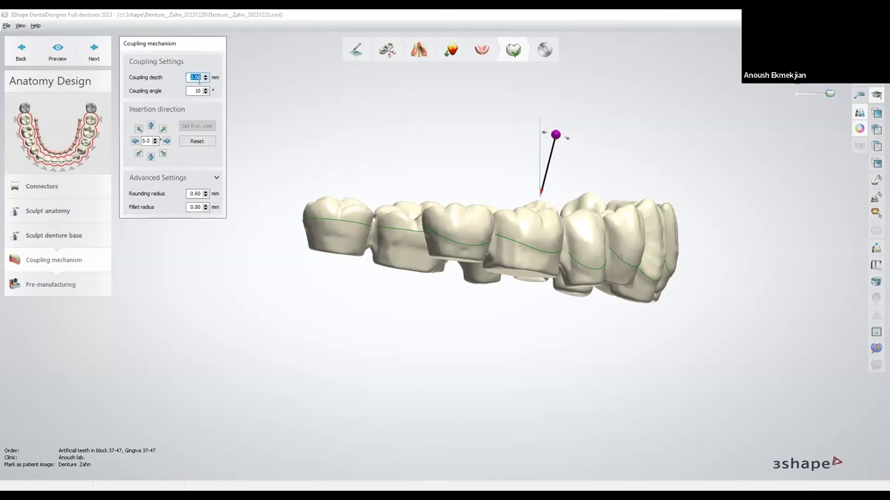
click(553, 135)
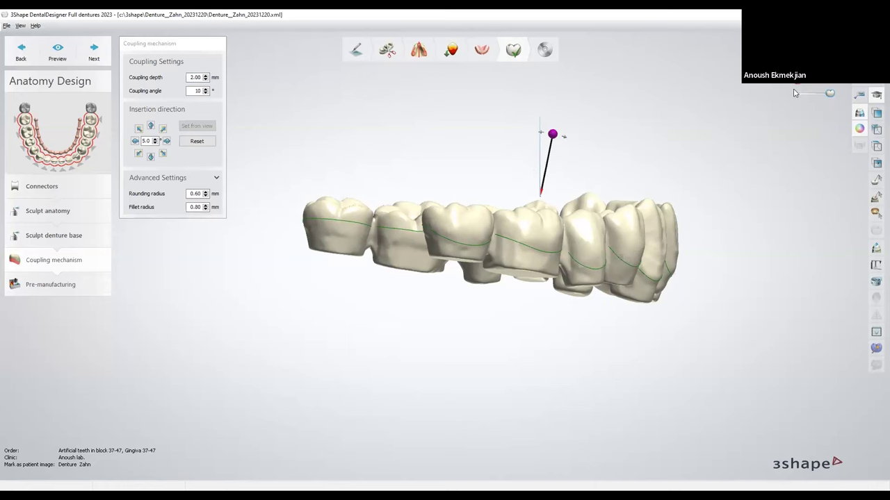
click(831, 87)
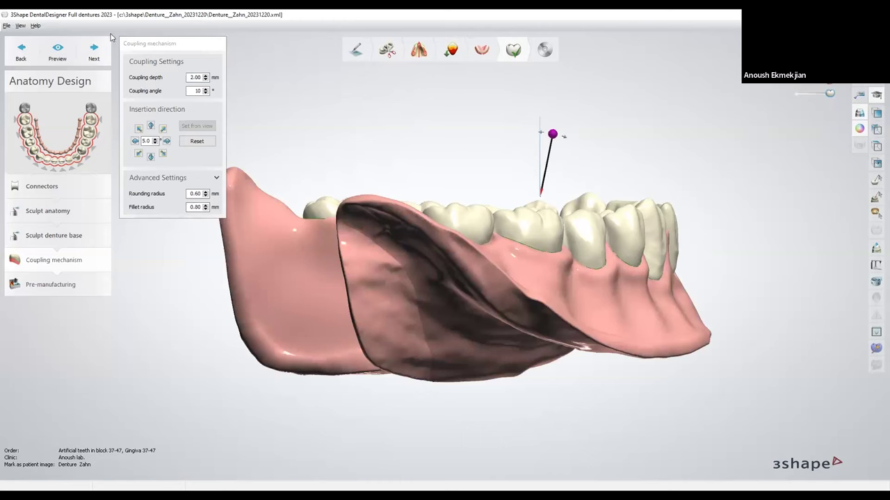
click(60, 50)
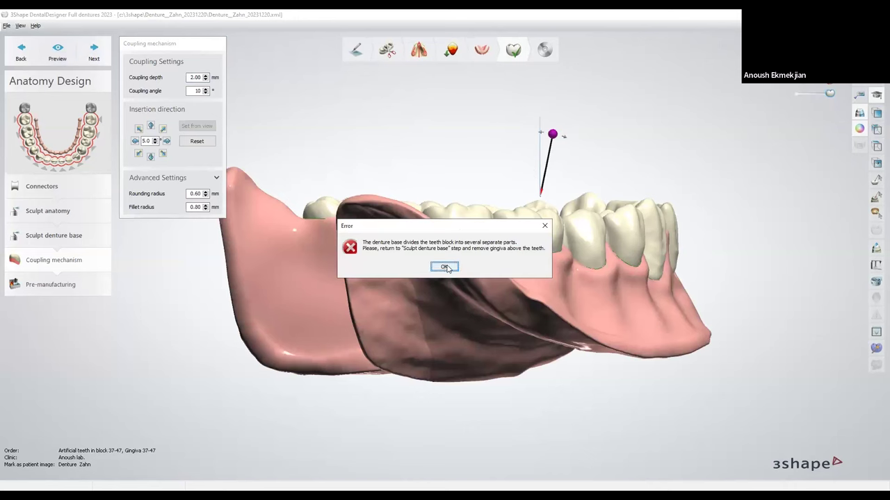
click(444, 266)
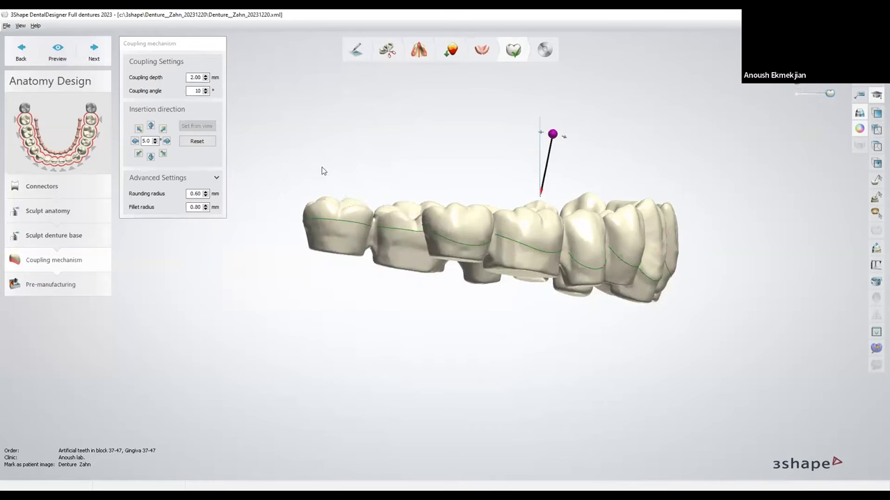
Change the coupling depth to 1.5 mm and preview the coupling again
click(190, 78)
drag(190, 77, 208, 65)
text(1.5)
click(58, 50)
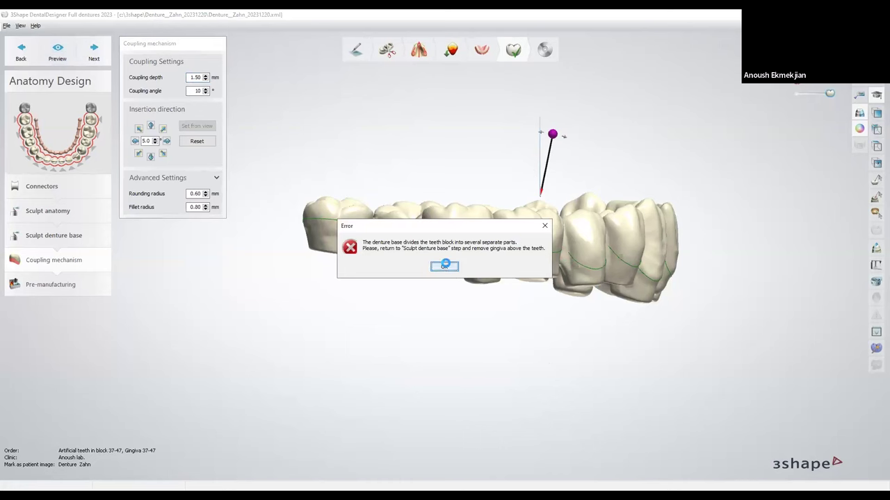
click(445, 265)
Tilt the insertion direction slightly less and regenerate the coupling preview
drag(552, 134, 547, 132)
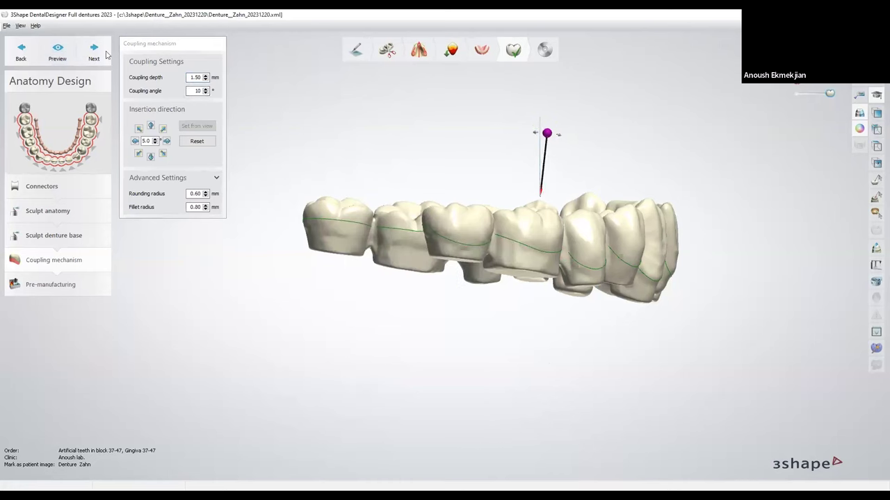
click(57, 50)
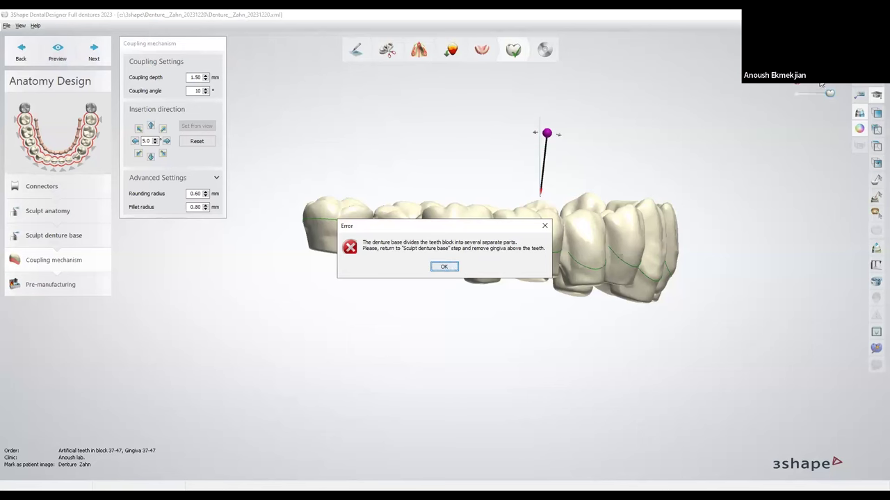
click(445, 267)
Orbit the denture to inspect the underside of the arch, then return to a full-arch view
right_drag(640, 316, 618, 227)
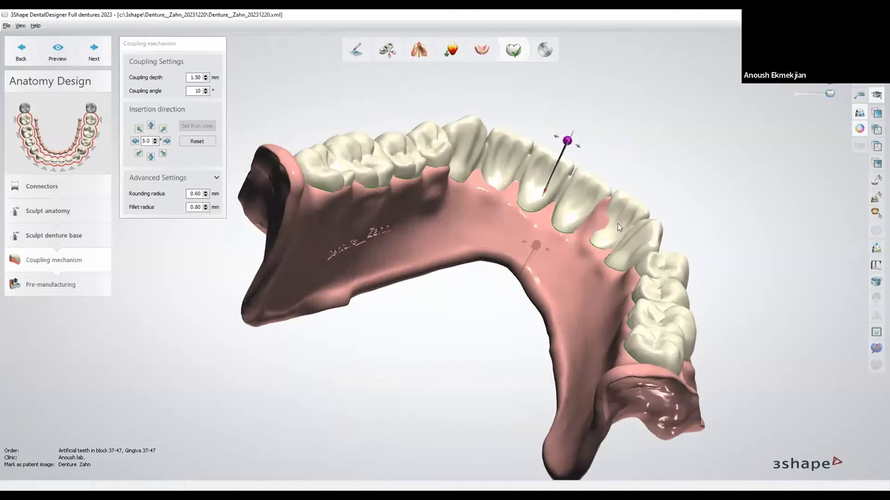
right_drag(804, 118, 601, 398)
right_drag(581, 298, 560, 374)
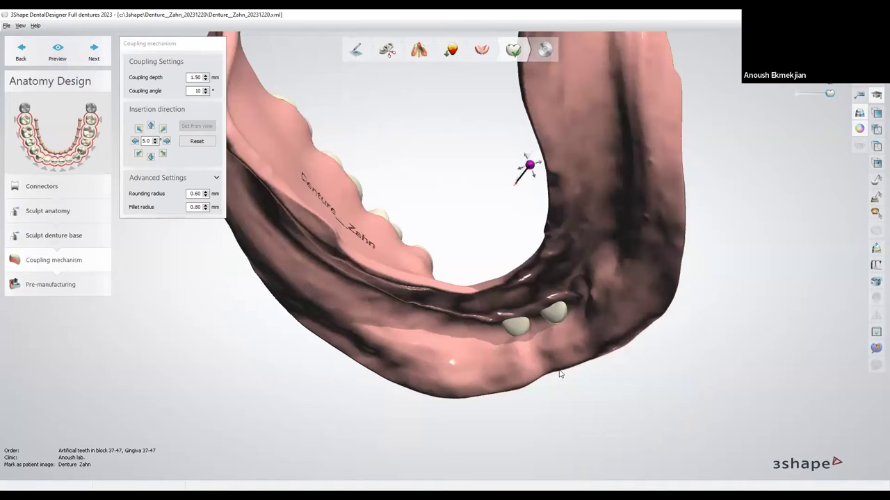
right_drag(549, 335, 580, 202)
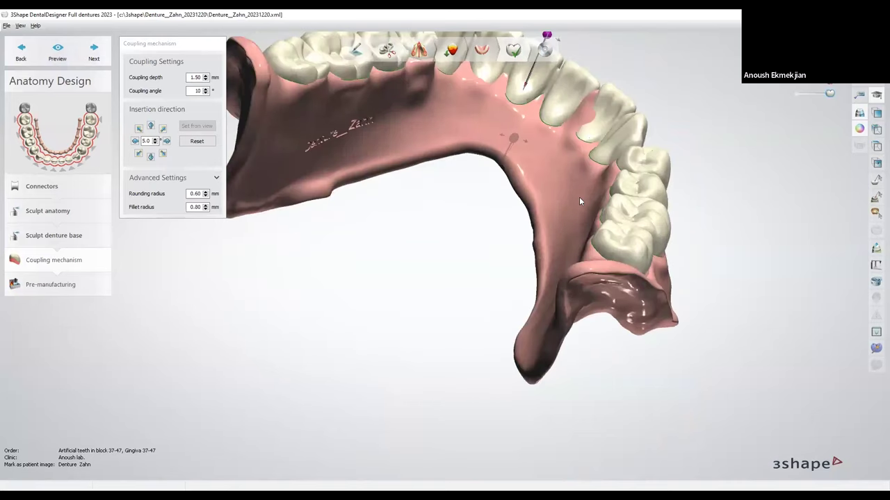
scroll(571, 166, down, 3)
right_drag(576, 152, 120, 197)
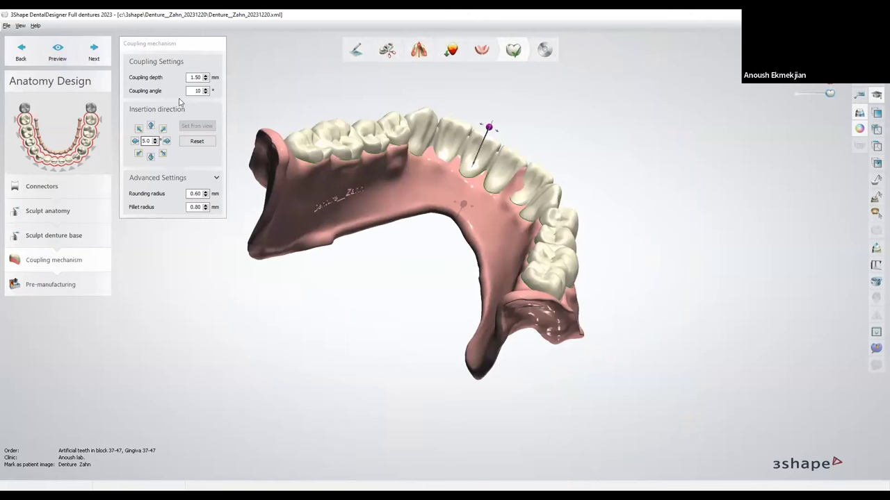
Set the coupling angle to 5° and regenerate the coupling preview
double_click(199, 91)
text(5)
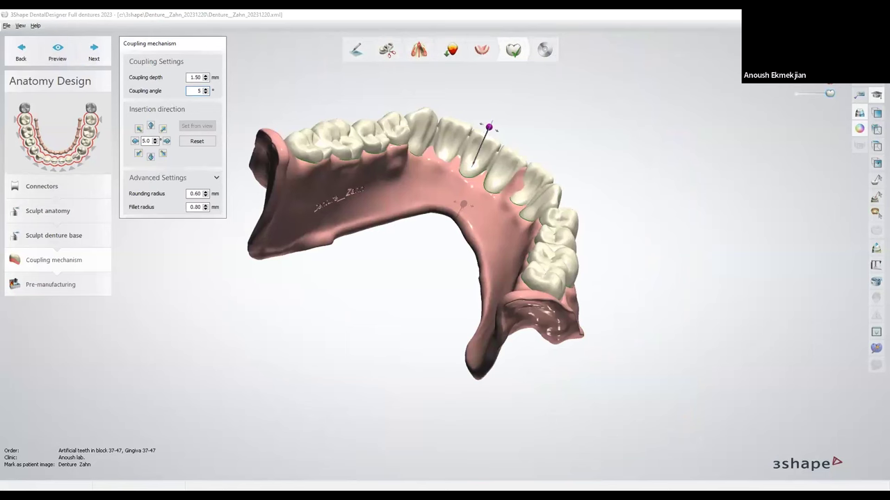
click(57, 51)
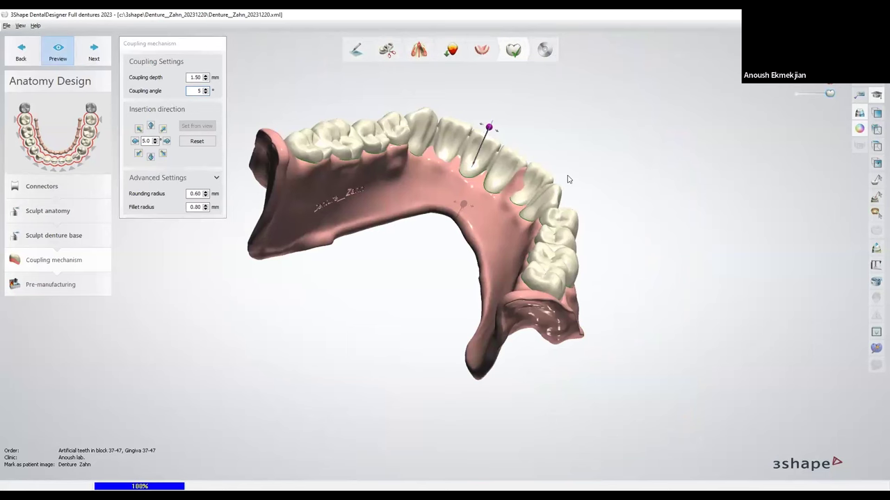
click(447, 266)
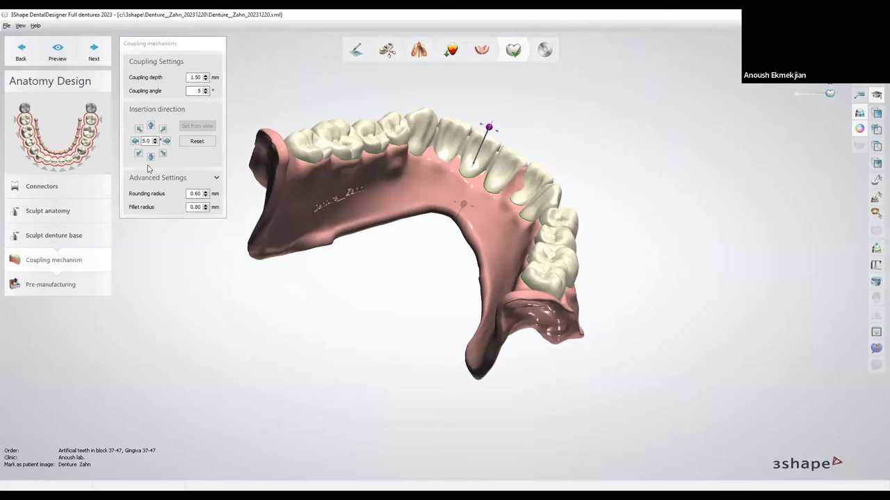
Return to base sculpting, bring the teeth back into view, and examine the front gingiva up close
click(66, 235)
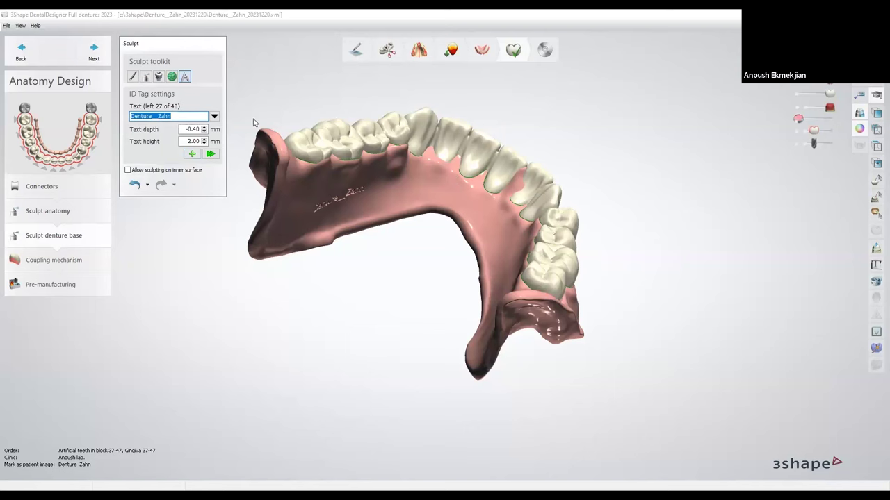
click(145, 77)
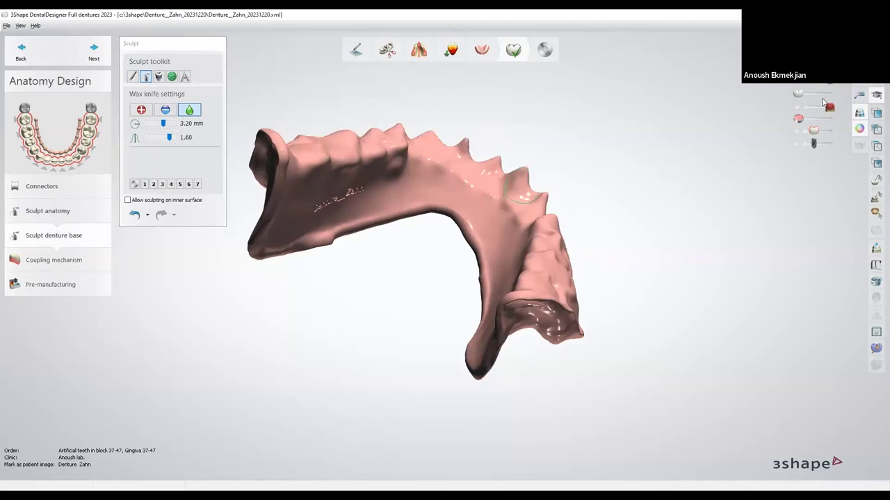
drag(798, 93, 824, 93)
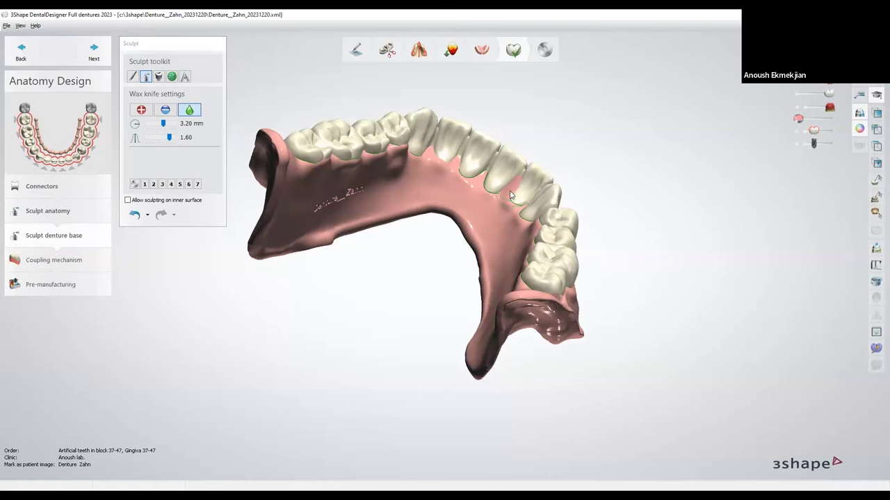
scroll(515, 191, up, 2)
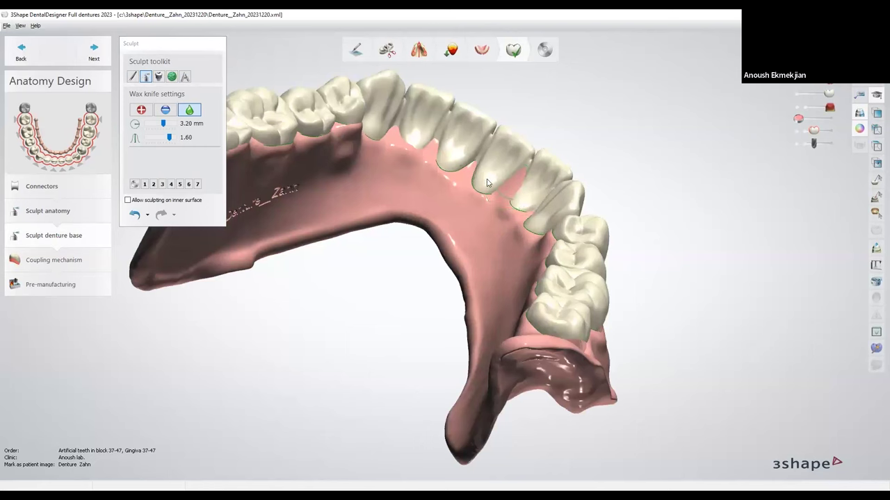
right_drag(419, 188, 480, 197)
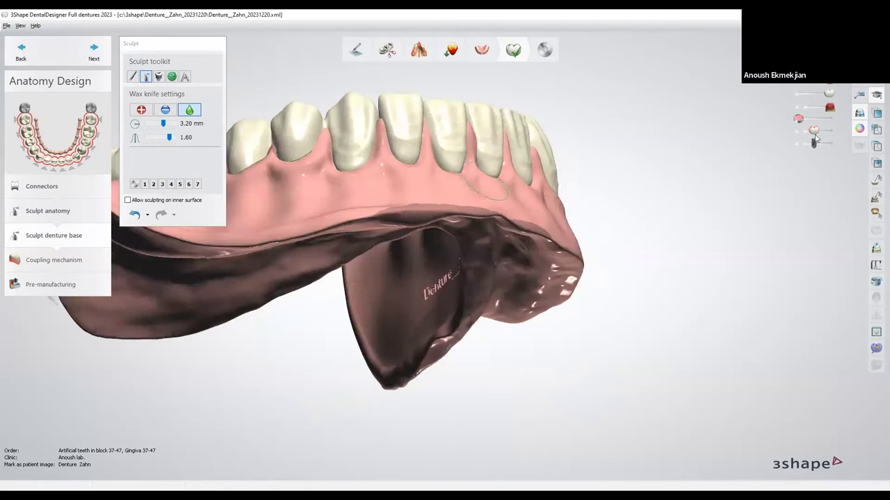
mouse_move(479, 186)
right_down()
mouse_move(509, 197)
mouse_move(465, 189)
mouse_move(442, 148)
mouse_move(454, 139)
right_up()
Morph the tooth tip protruding under the base in Sculpt anatomy, then advance to the coupling mechanism step
click(87, 205)
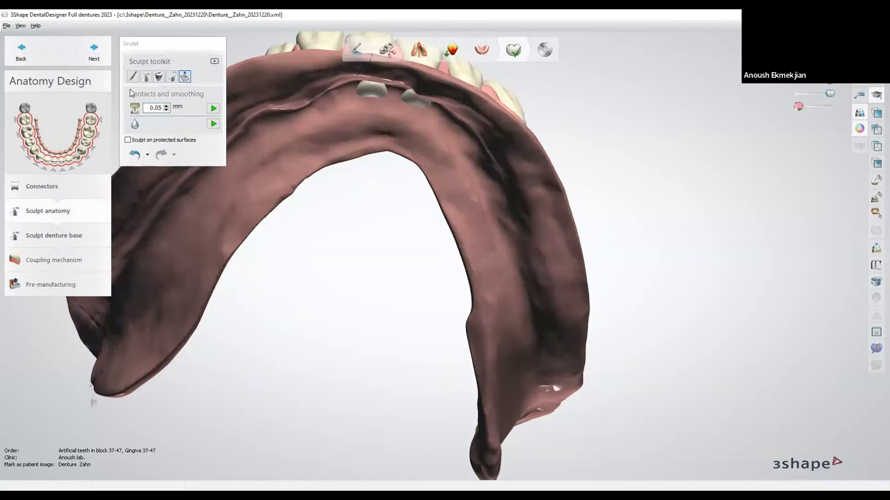
click(132, 77)
right_drag(428, 103, 485, 105)
right_drag(483, 199, 425, 116)
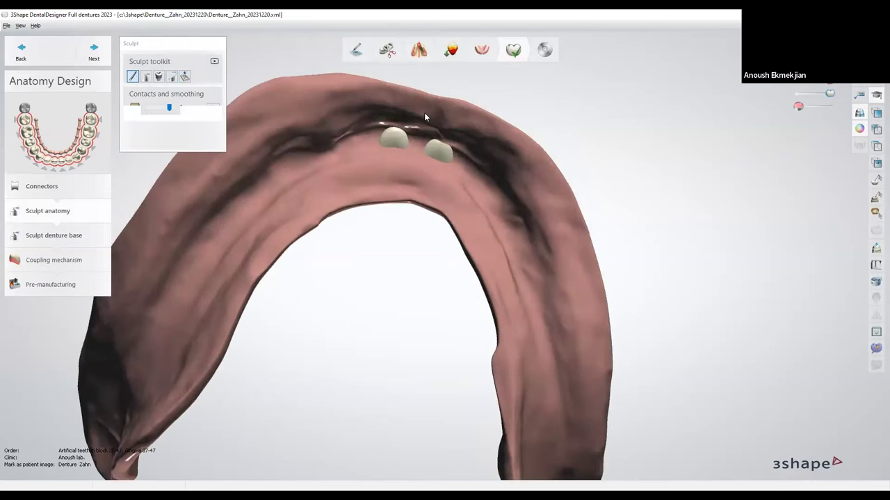
click(435, 150)
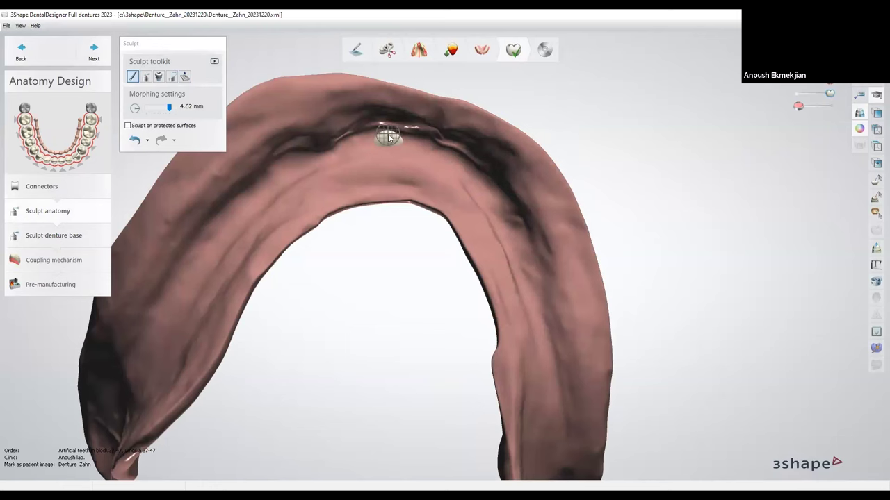
key(shift)
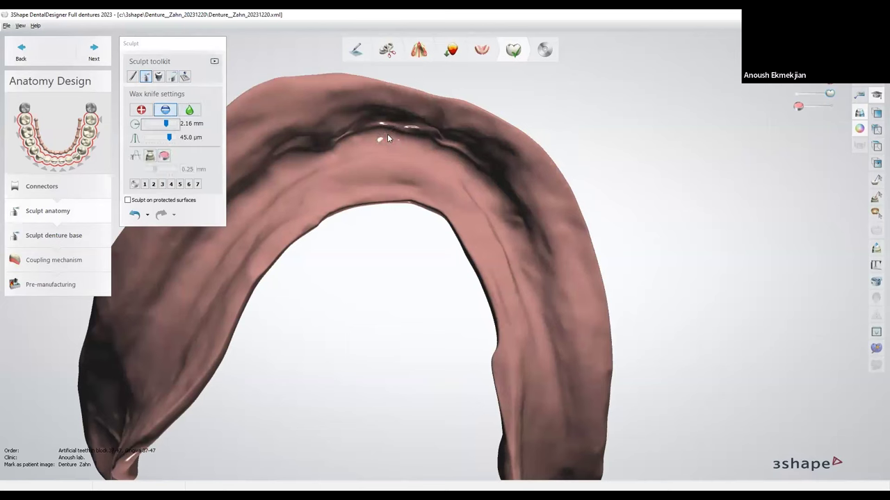
click(93, 52)
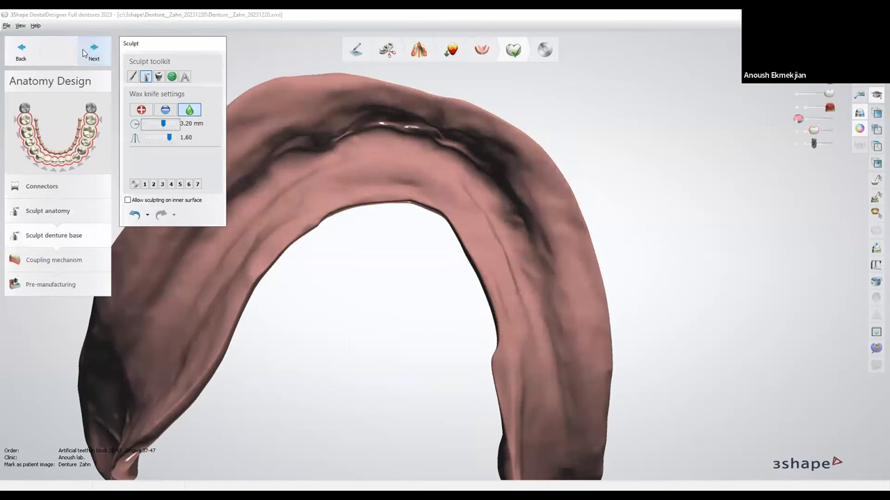
click(89, 52)
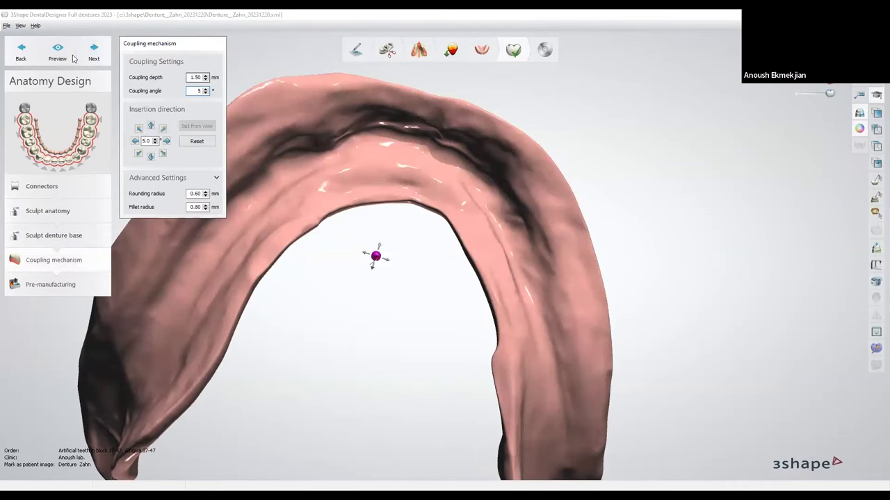
Generate the coupling at 1.50 mm depth and 5° angle and enter Pre-manufacturing
click(95, 52)
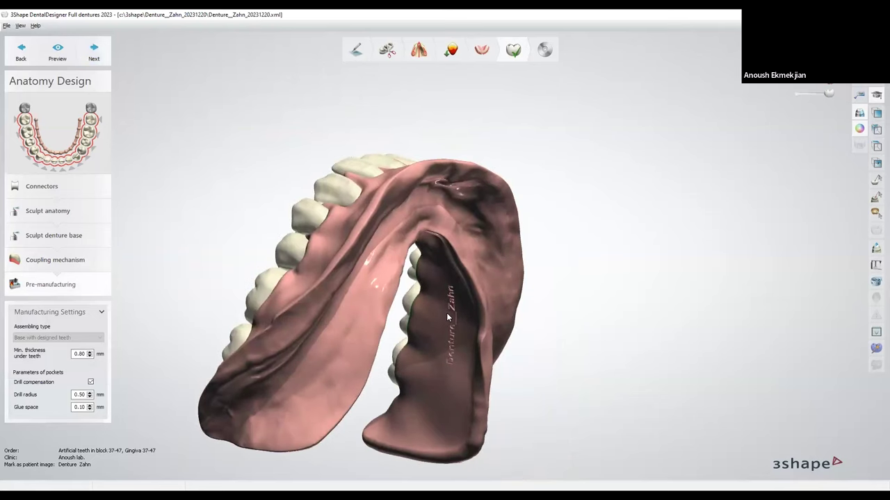
Check the tooth cusps from above and uncheck Drill compensation, keeping 0.10 mm glue space
right_drag(425, 223, 396, 201)
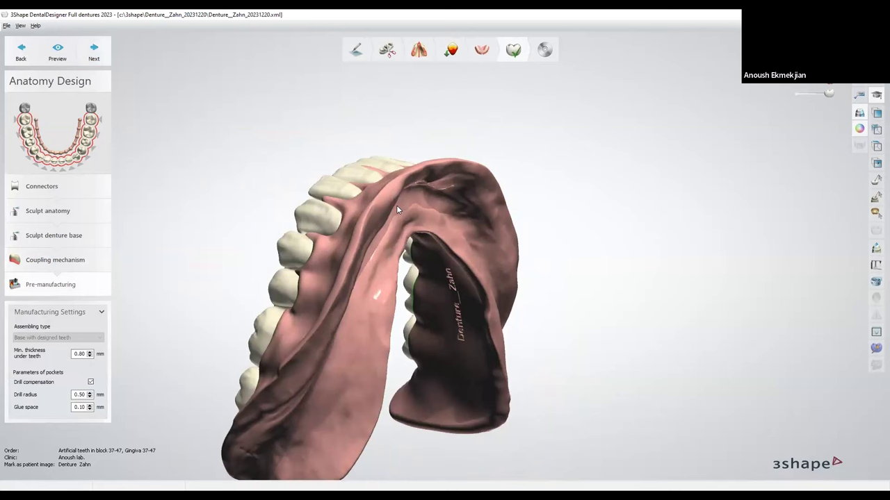
right_drag(397, 209, 316, 358)
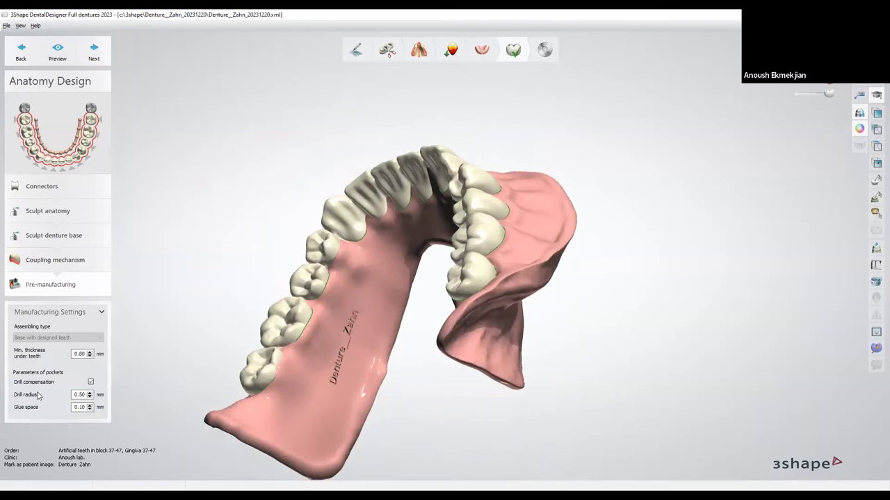
click(91, 382)
Inspect the denture's underside and side view with adjusted teeth visibility at 0.80 mm under teeth
right_drag(303, 358, 387, 201)
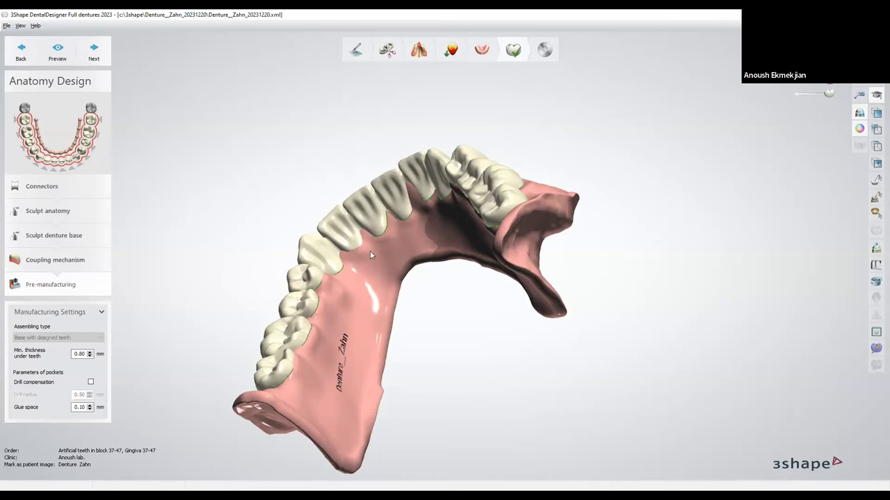
right_drag(348, 324, 61, 338)
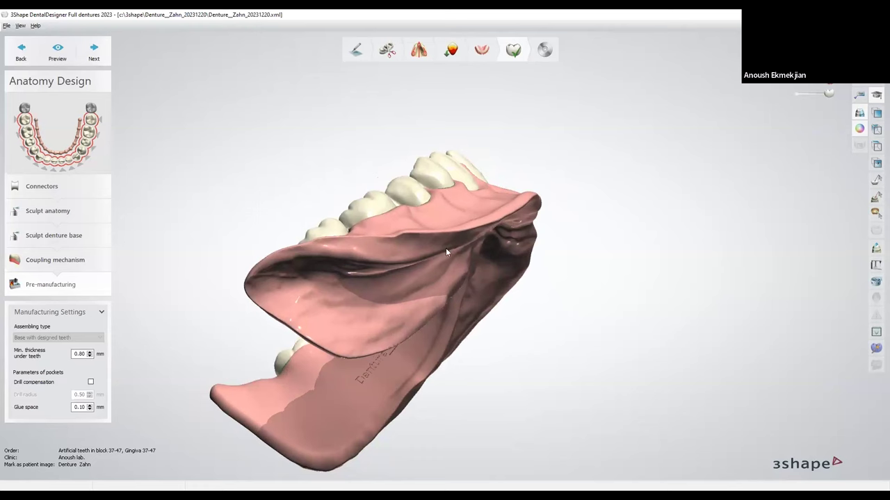
right_drag(427, 226, 500, 174)
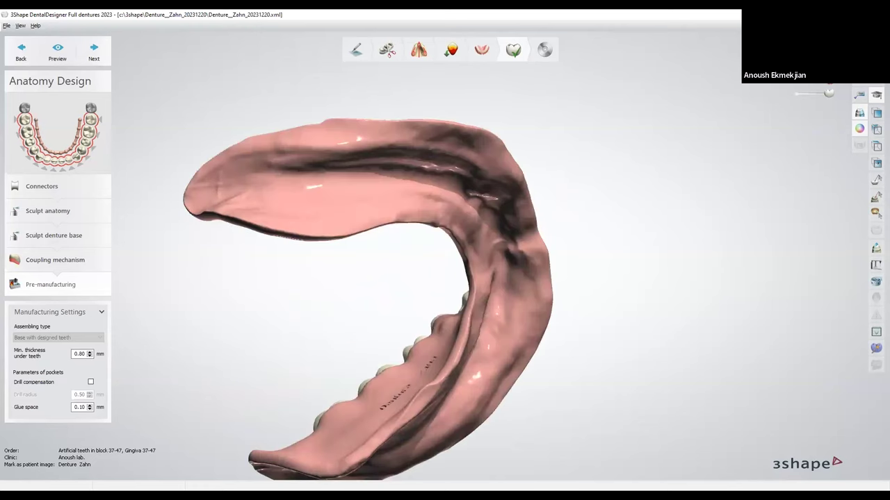
click(830, 93)
right_drag(299, 271, 326, 208)
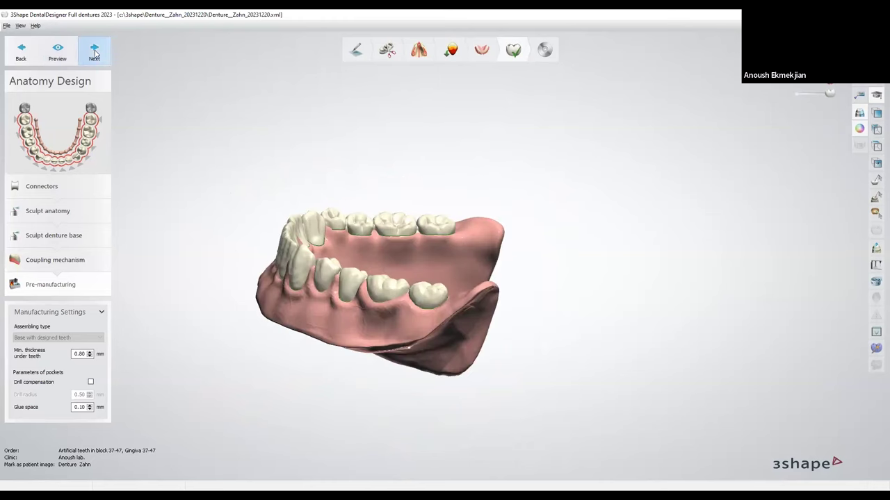
Run pre-manufacturing and advance to the Save step, completing the gingiva and teeth-block design
click(92, 50)
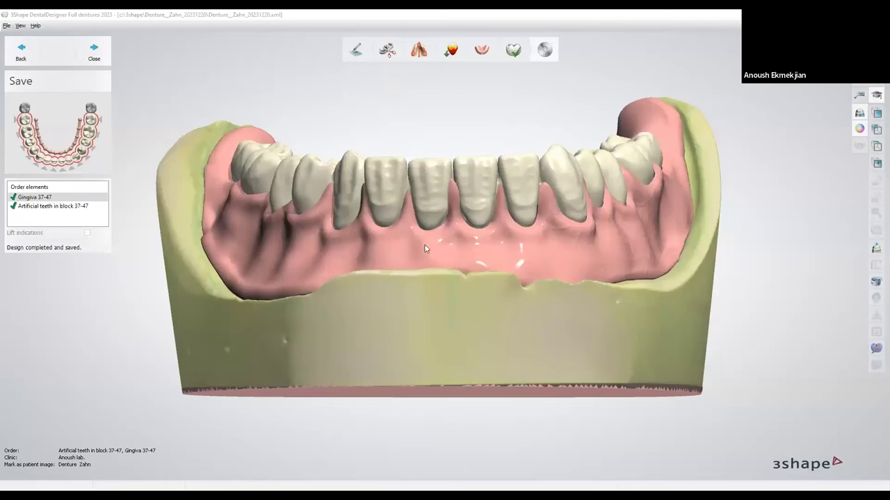
Rotate the finished denture and select the Artificial teeth in block 37-47 and Gingiva 37-47 elements
right_drag(445, 259, 168, 241)
click(40, 207)
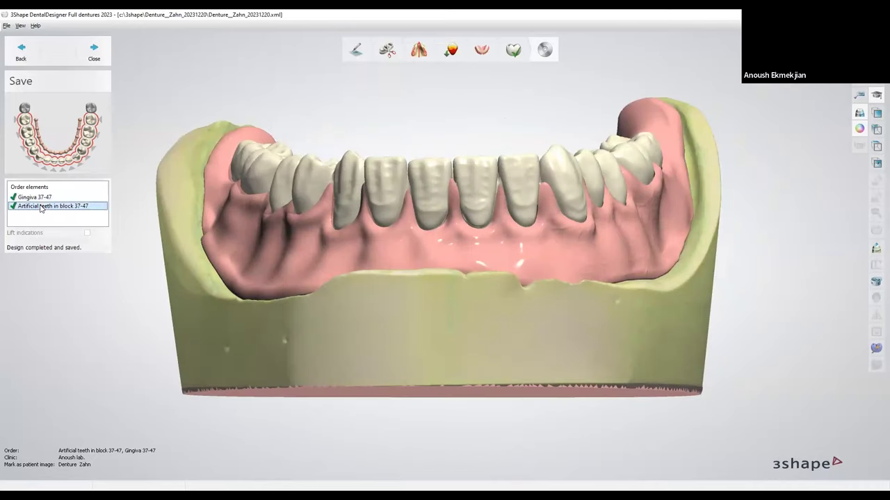
click(46, 199)
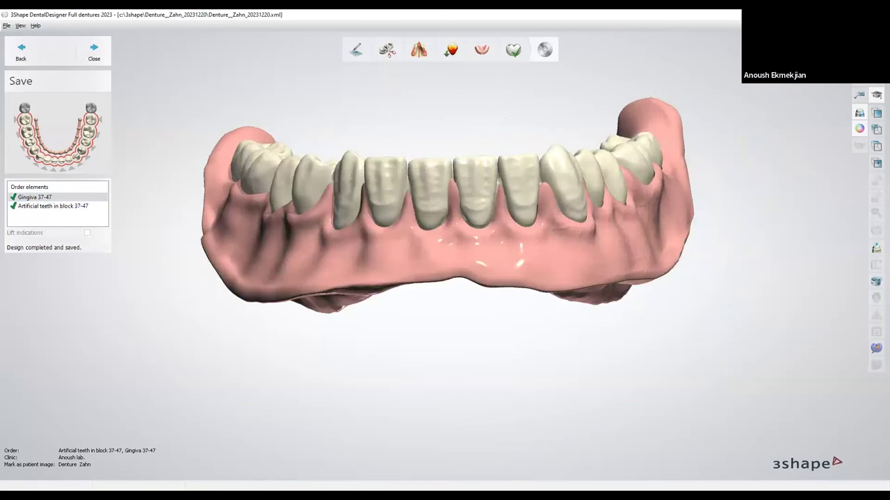
right_drag(406, 245, 278, 257)
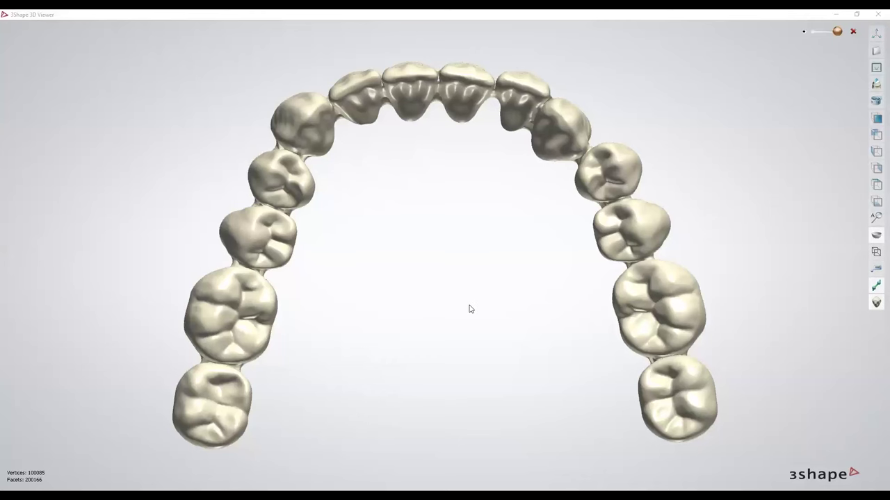
Zoom and rotate the exported teeth-block arch mesh in 3D Viewer to inspect it
scroll(470, 308, down, 3)
right_drag(471, 308, 419, 323)
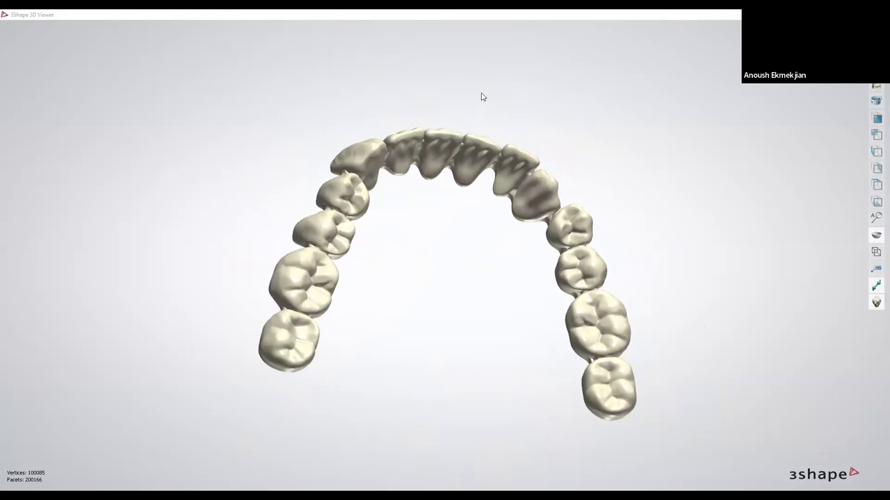
click(449, 64)
right_drag(441, 155, 569, 341)
right_drag(327, 327, 421, 236)
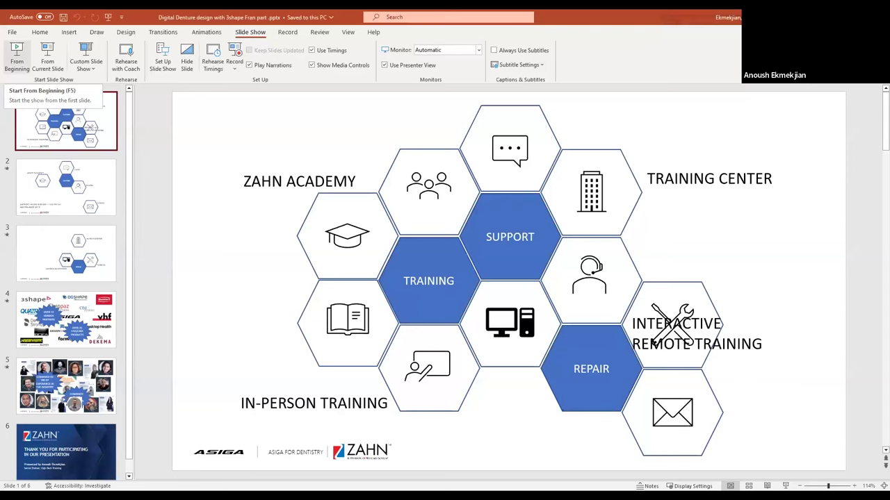
Start the PowerPoint slideshow from the first slide with F5 and display the SUPPORT slide
key(F5)
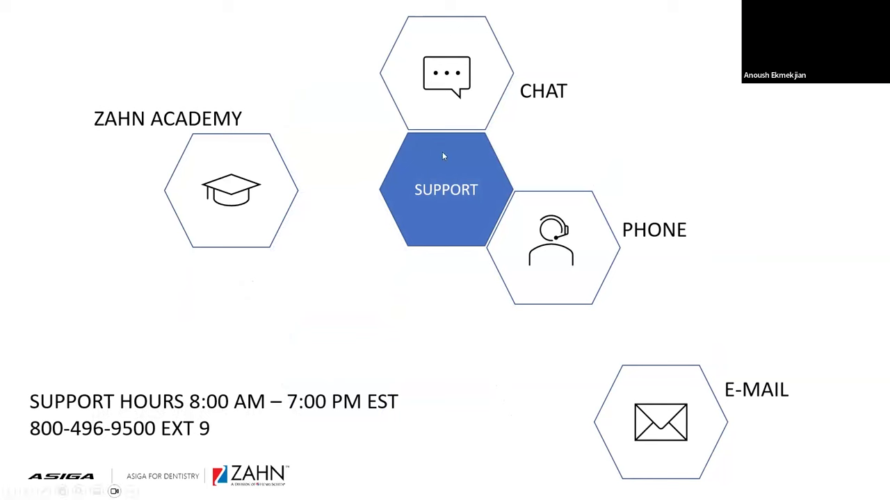
Advance to the REPAIR slide, briefly returning to SUPPORT, then move on to the vendor partners slide
key(Right)
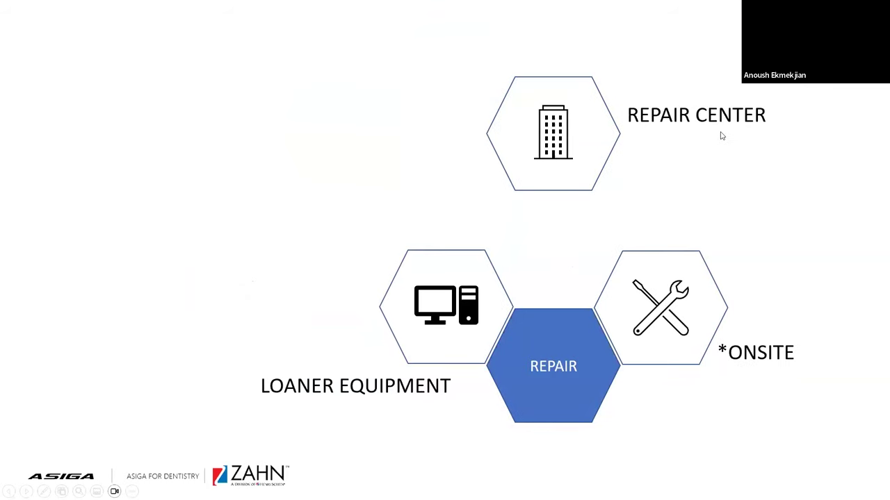
key(Left)
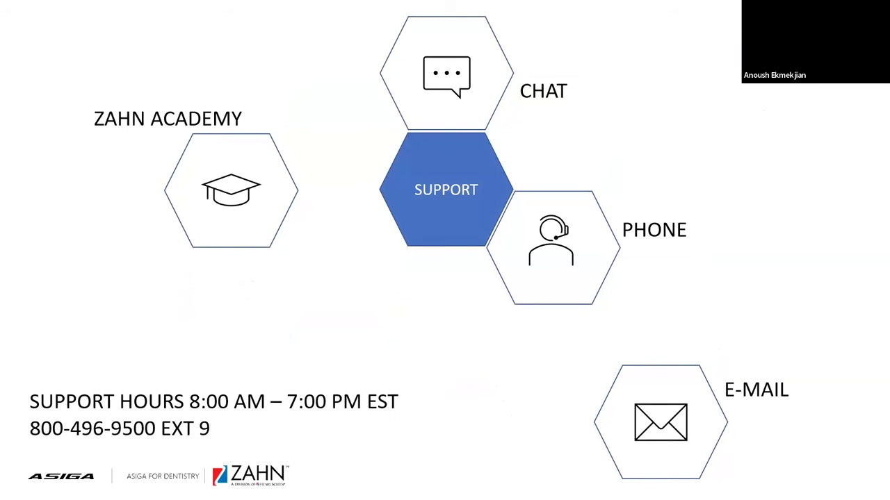
key(Right)
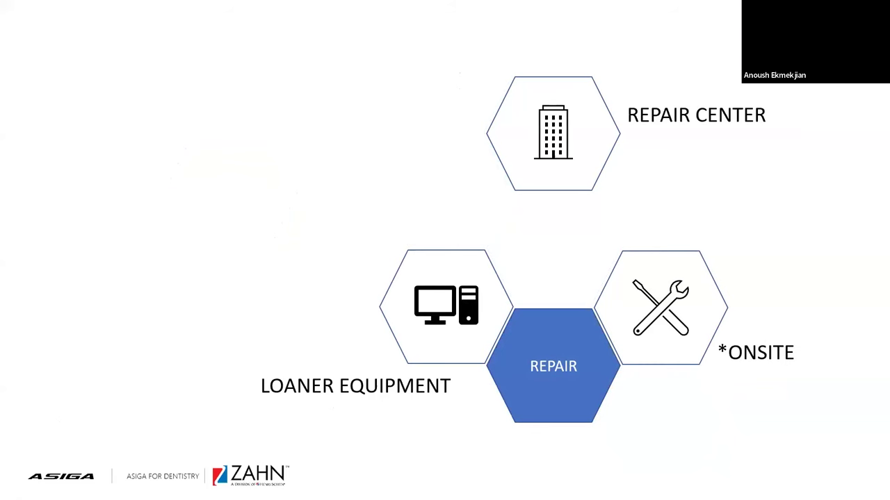
key(Right)
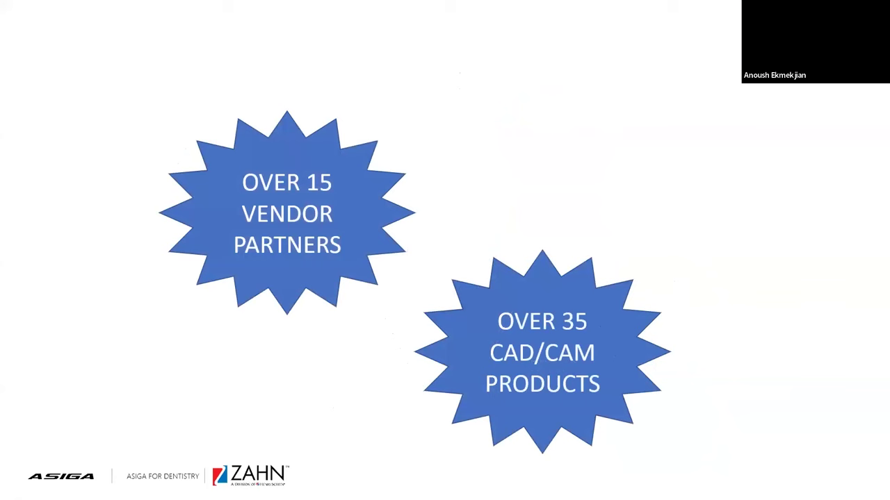
Reveal all dental-company partner logos, then advance past the experience and team slides to Thank You
key(Right)
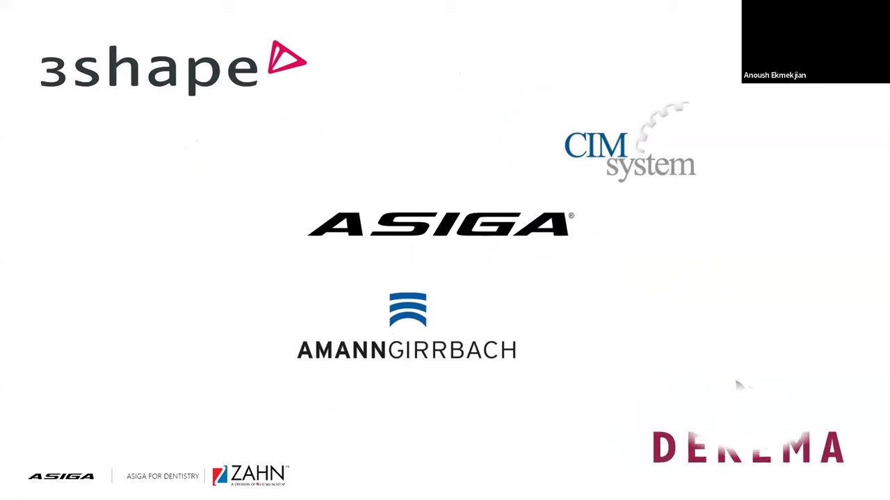
key(Right)
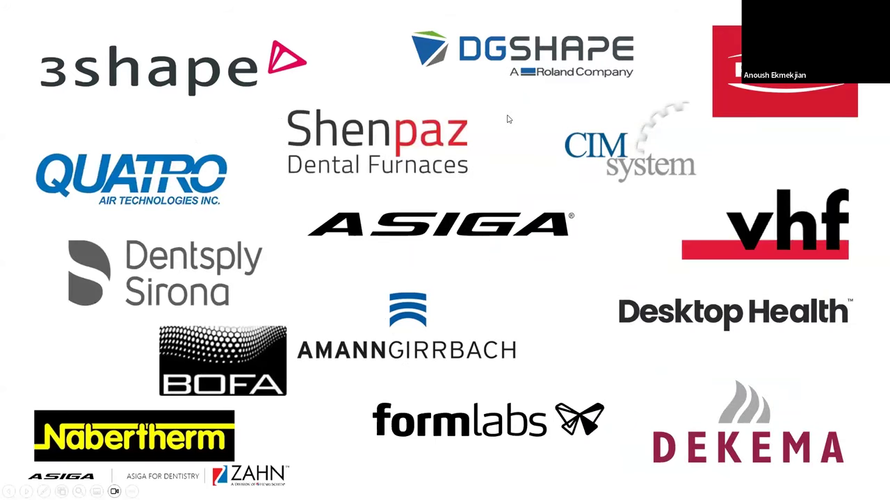
key(Right)
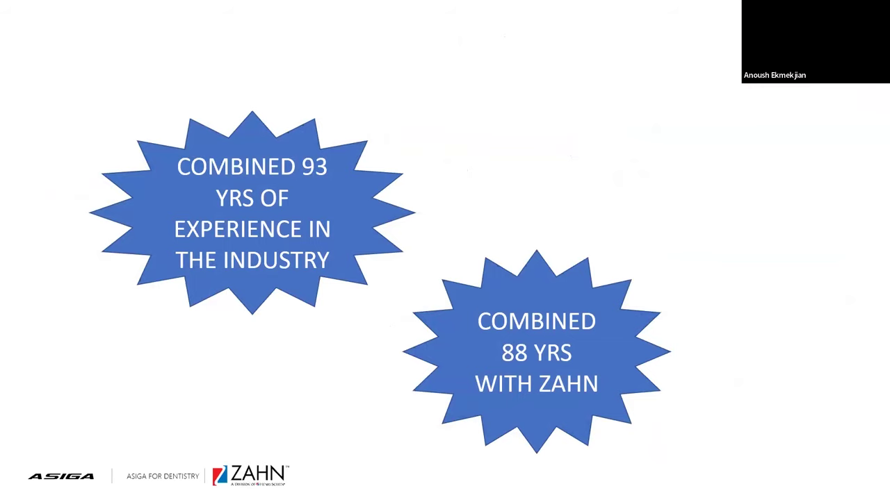
key(Right)
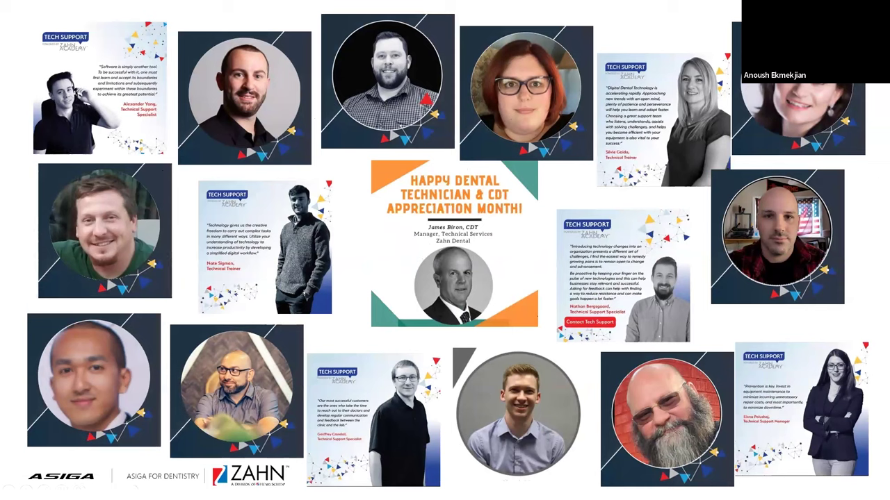
key(Right)
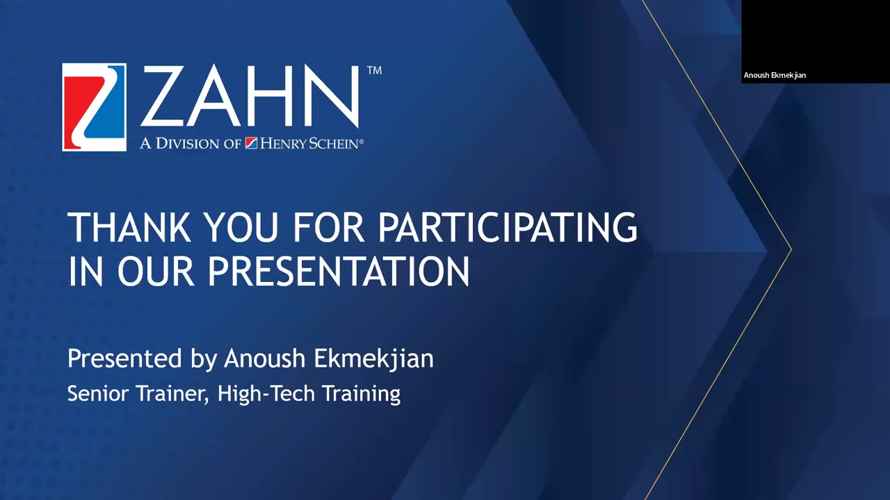